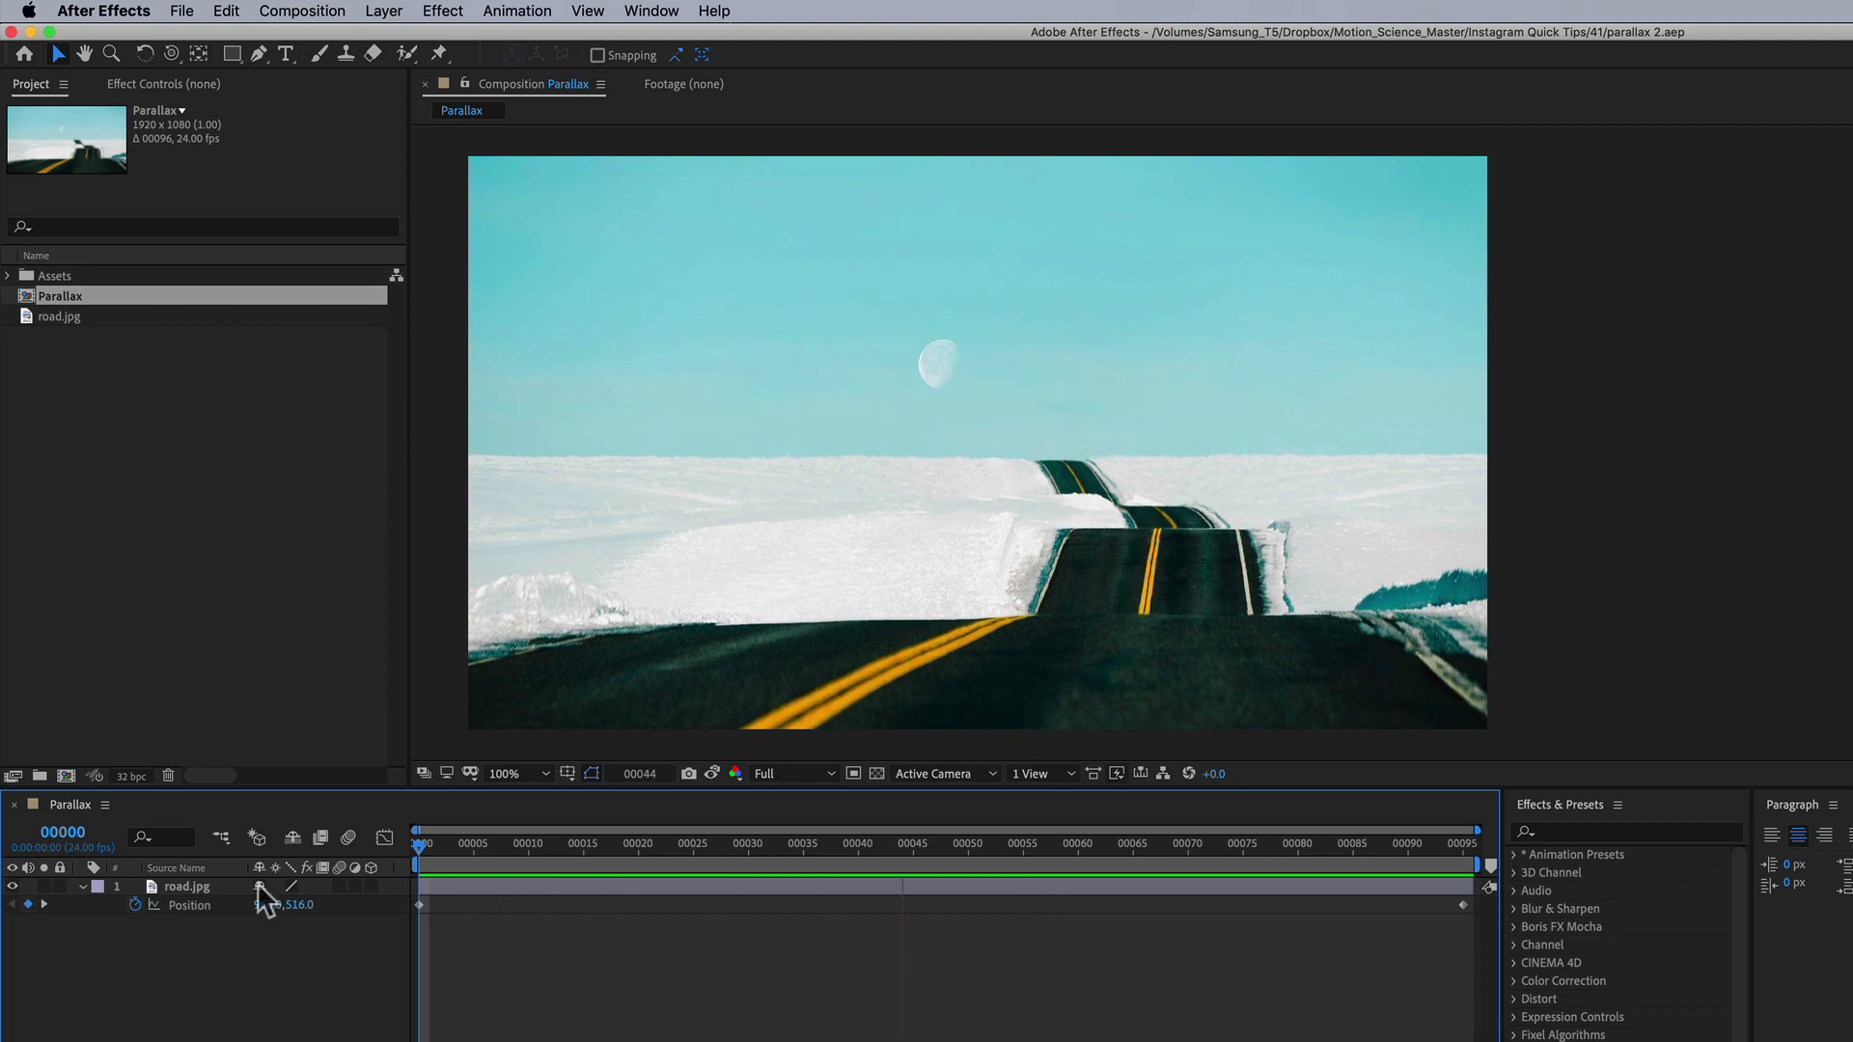
- Preview road.jpg's position animation, then remove its Position keyframes
left_click(191, 886)
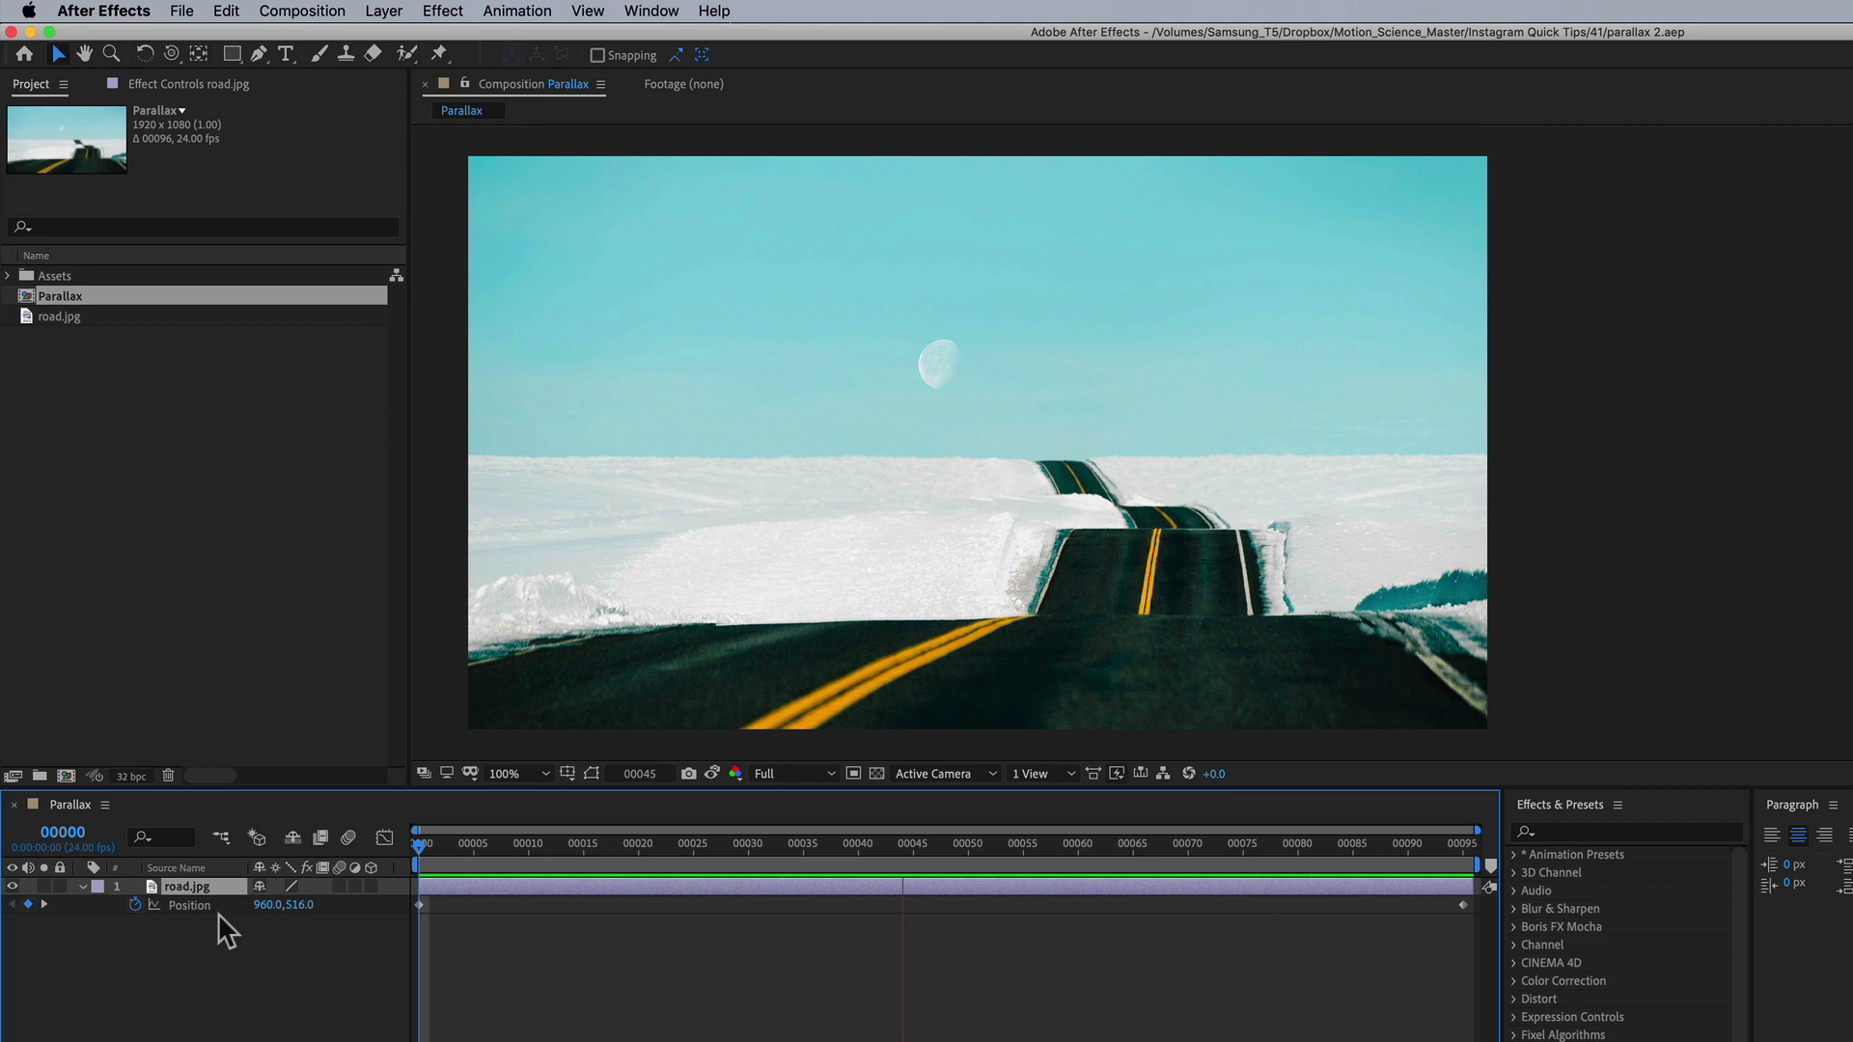
left_click(478, 851)
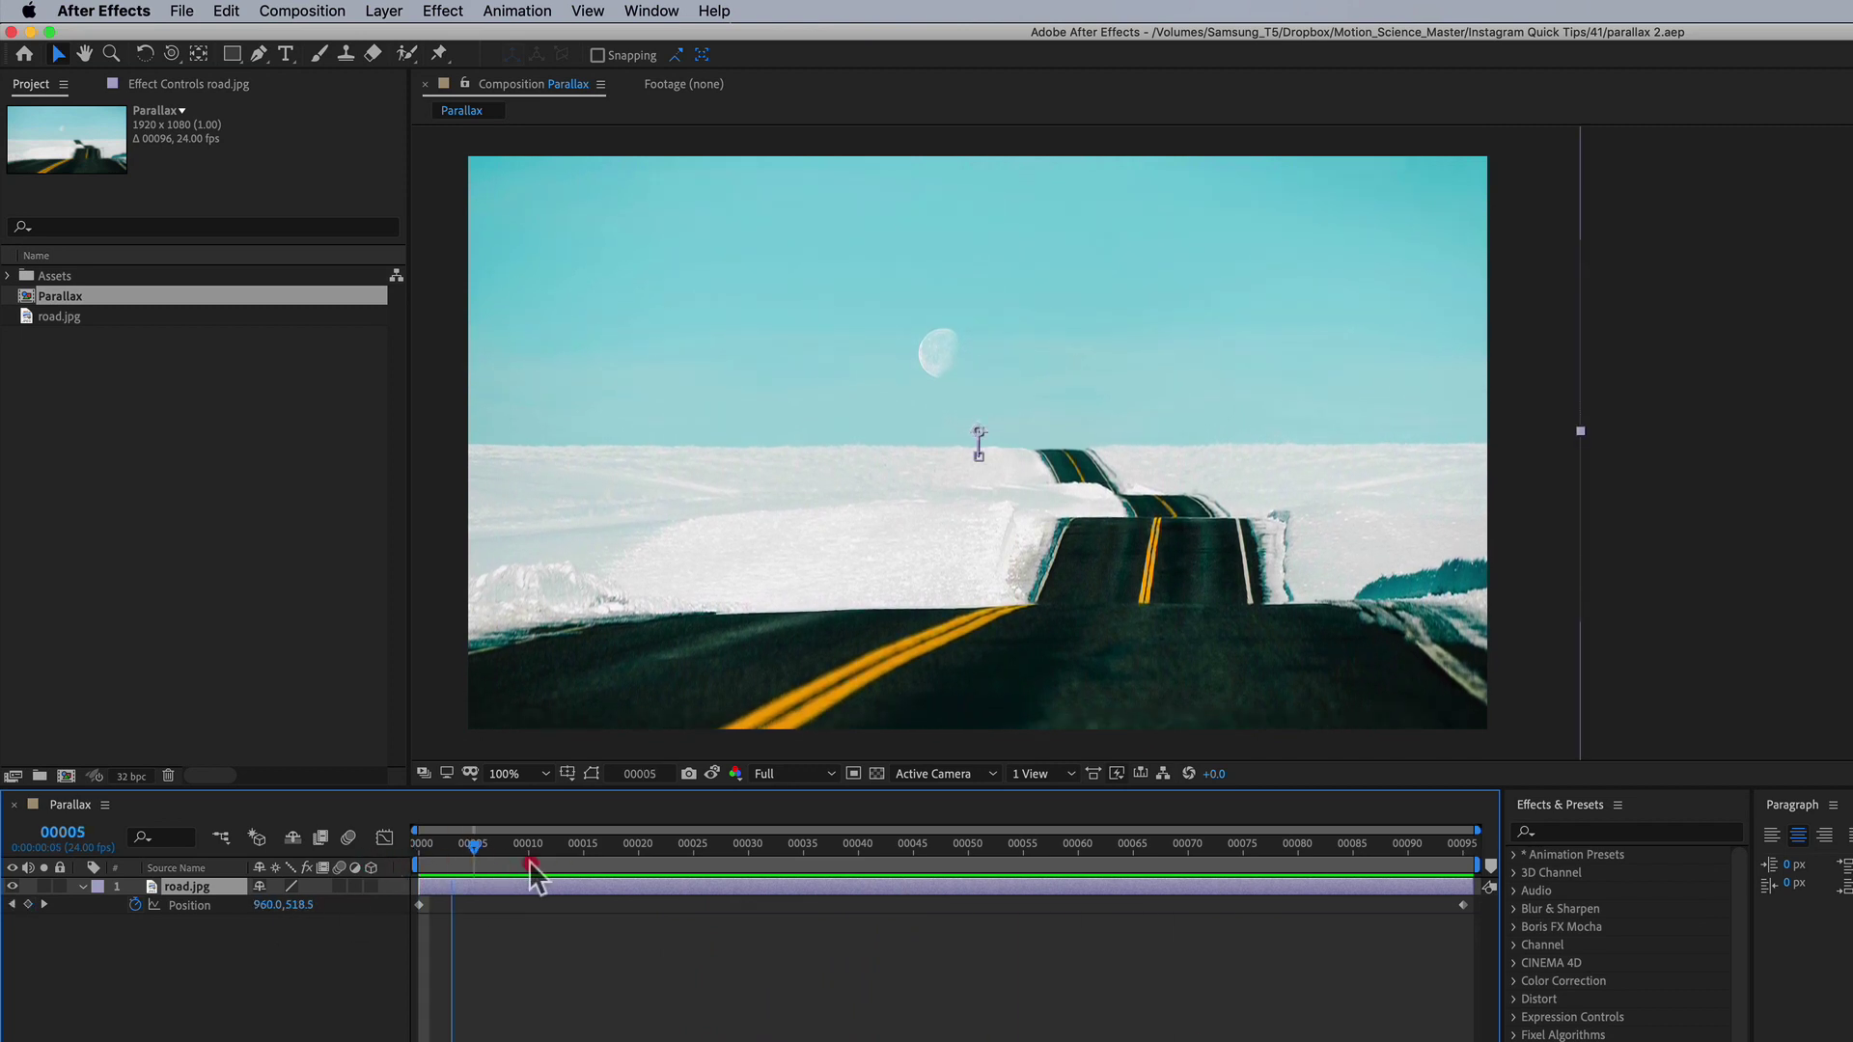
key("space")
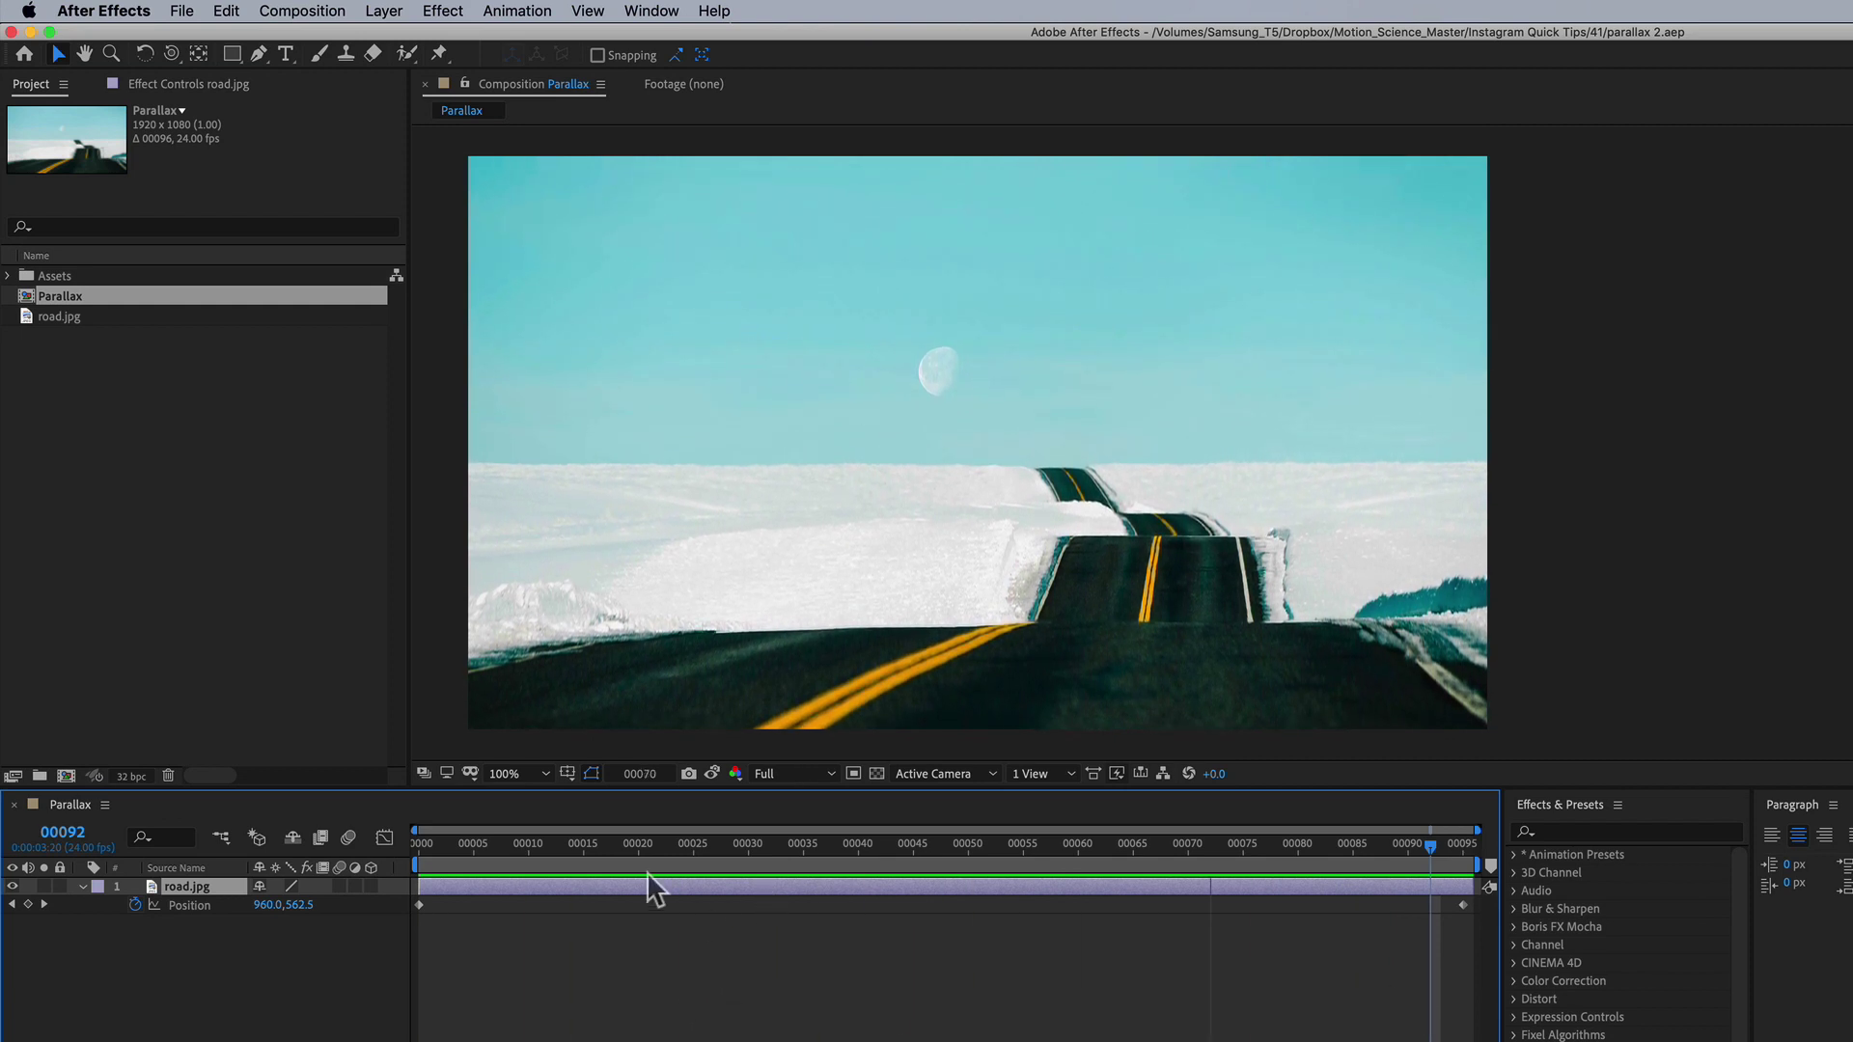
left_click(280, 881)
left_click(135, 904)
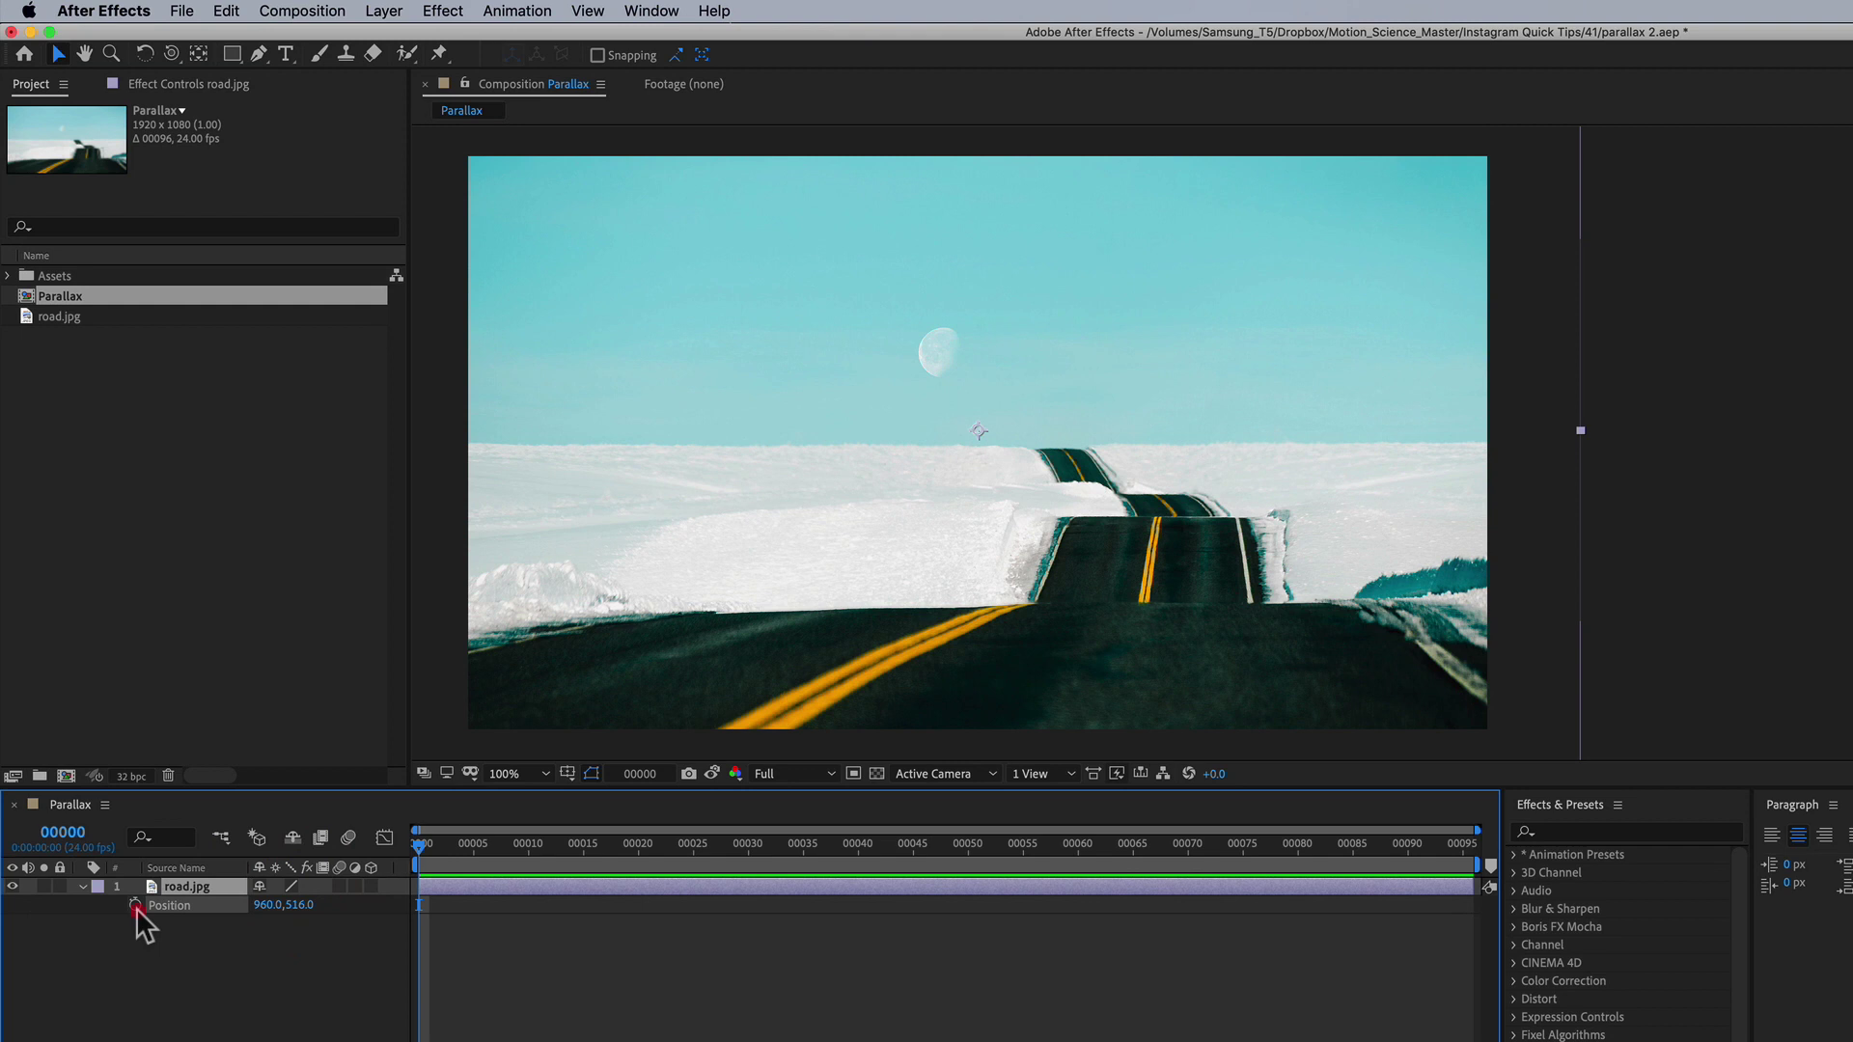
left_click(200, 887)
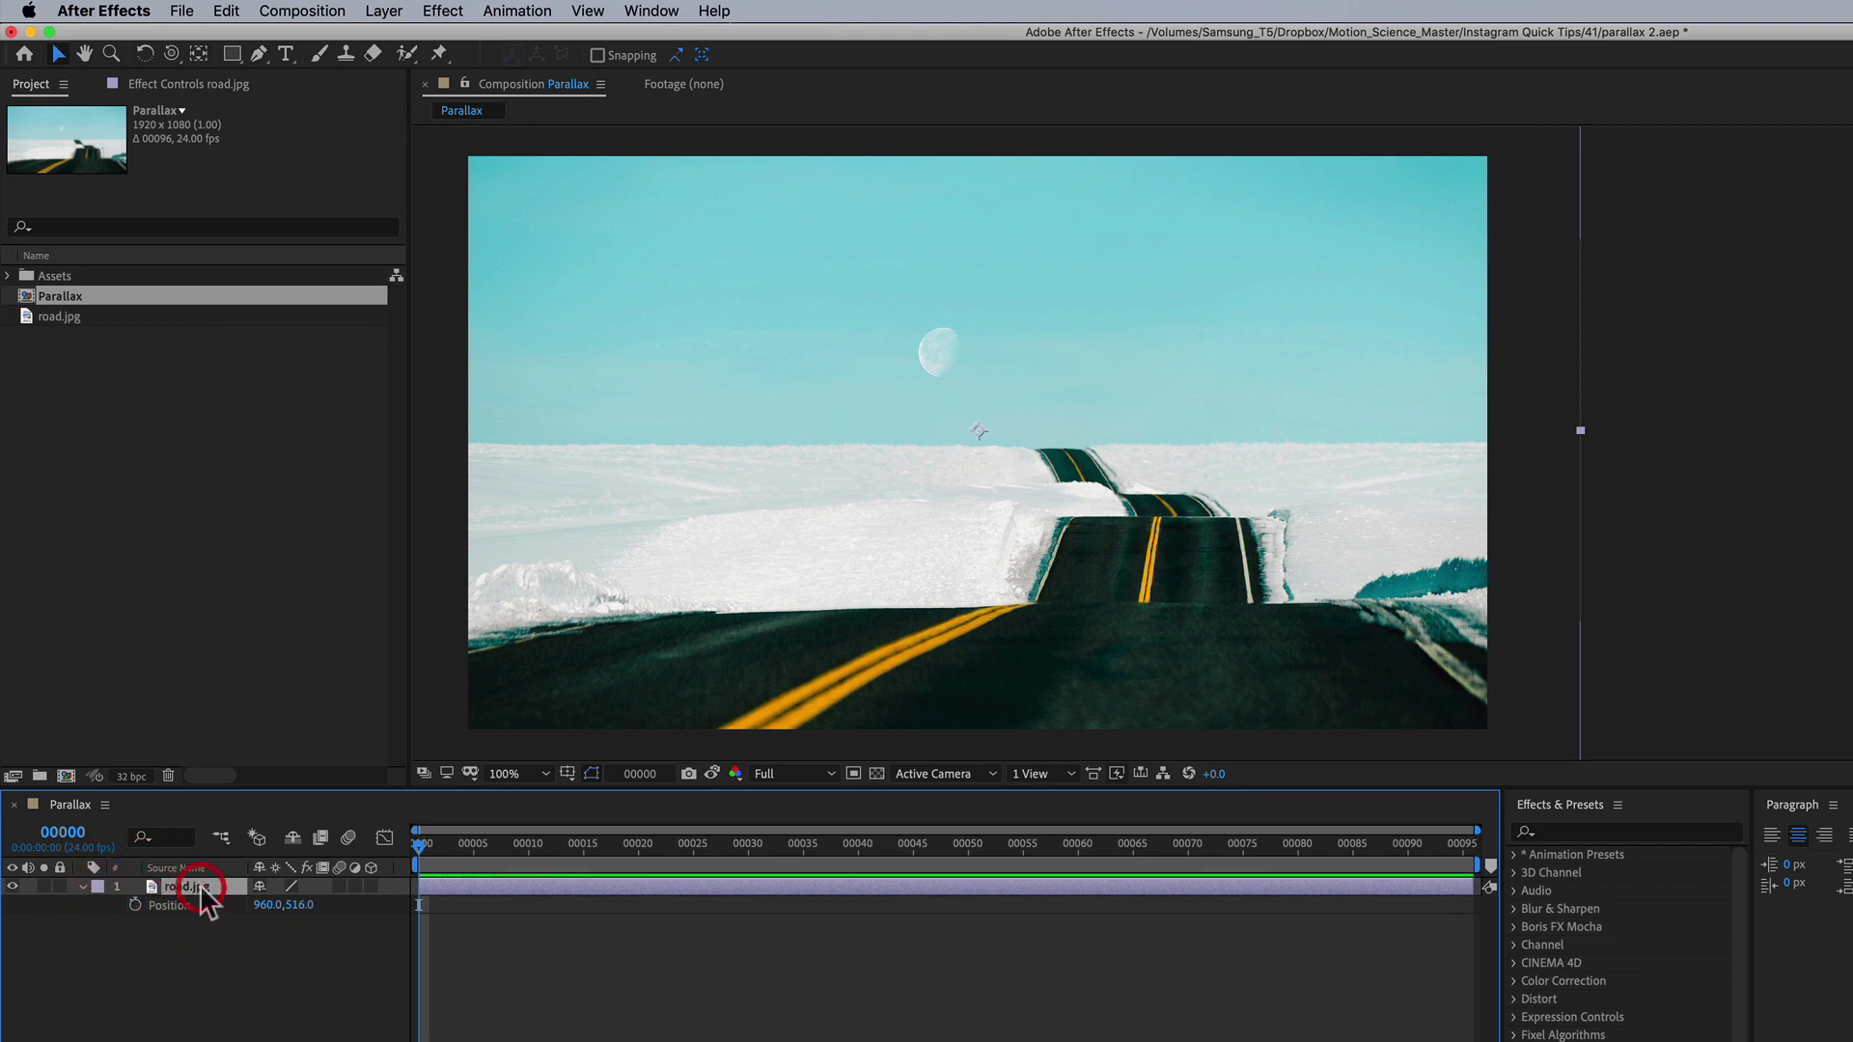
left_click(83, 886)
- Create a pure white full-frame solid named 'layer 1' above road.jpg
left_click(396, 13)
mouse_move(405, 39)
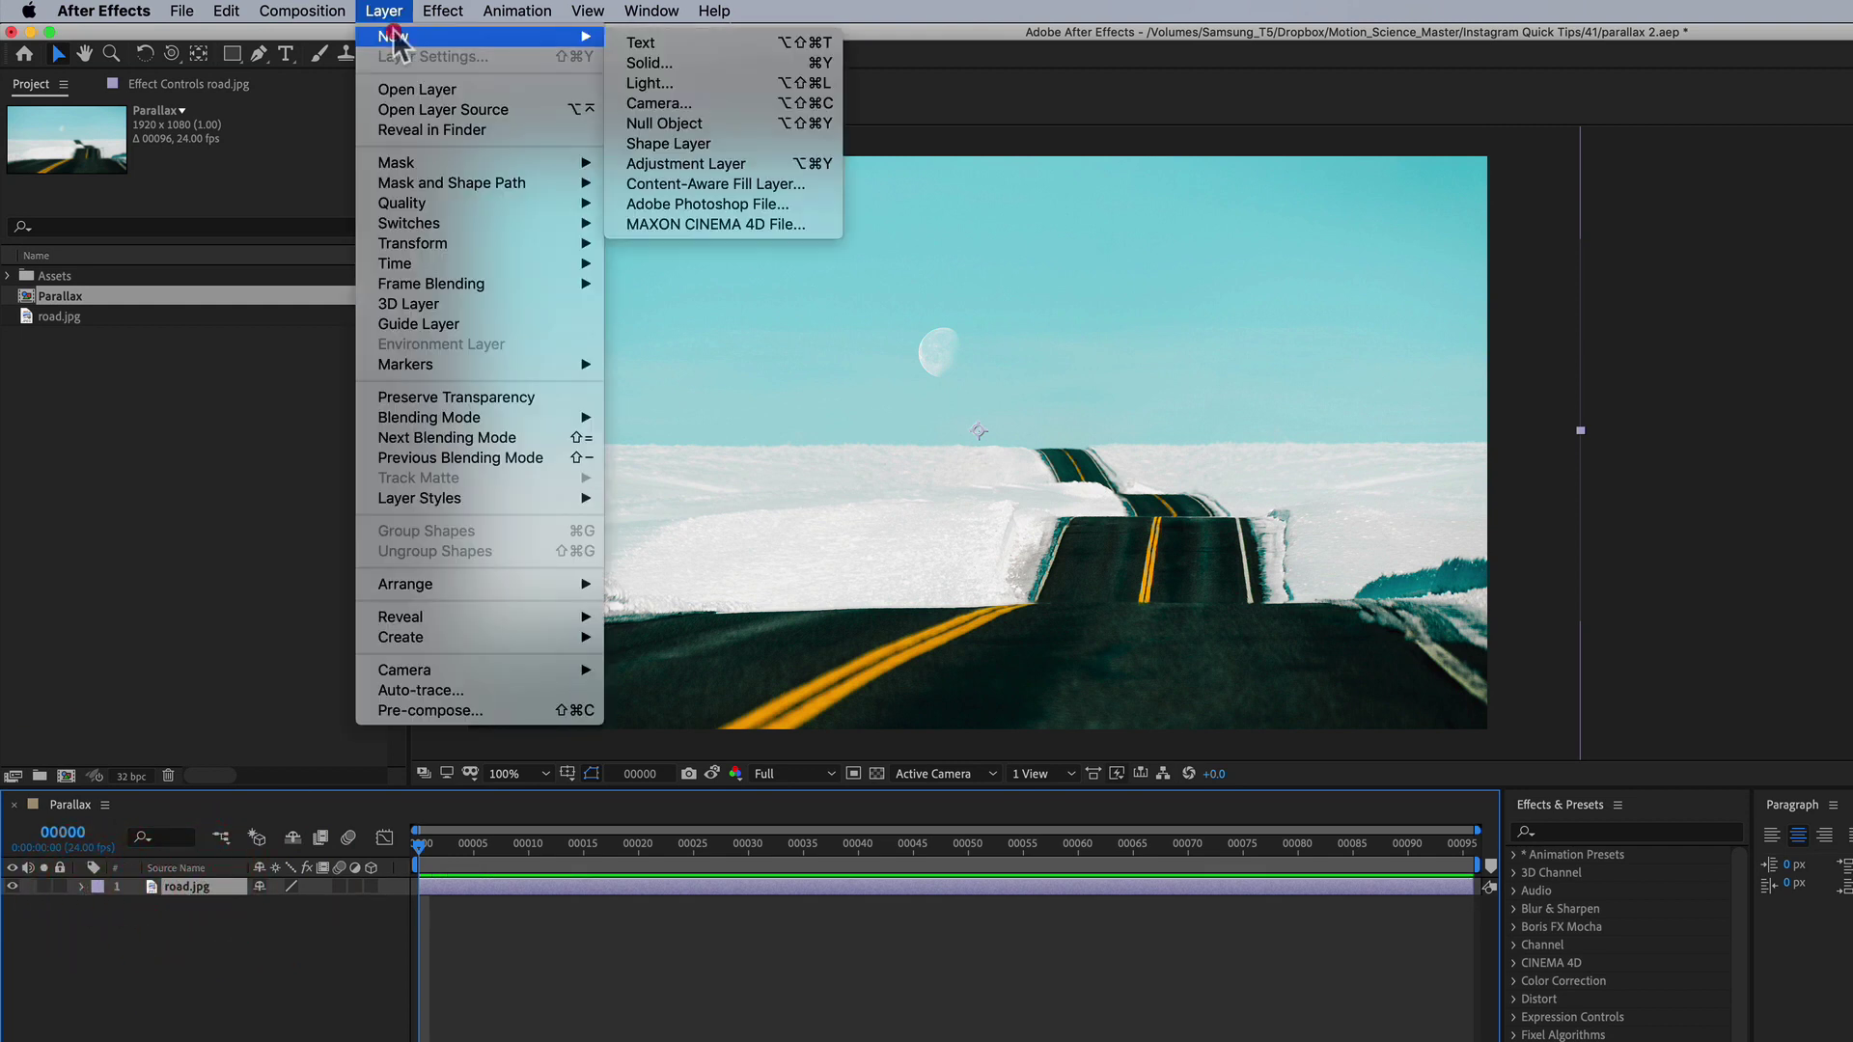
left_click(666, 58)
left_click(1260, 730)
left_click(849, 782)
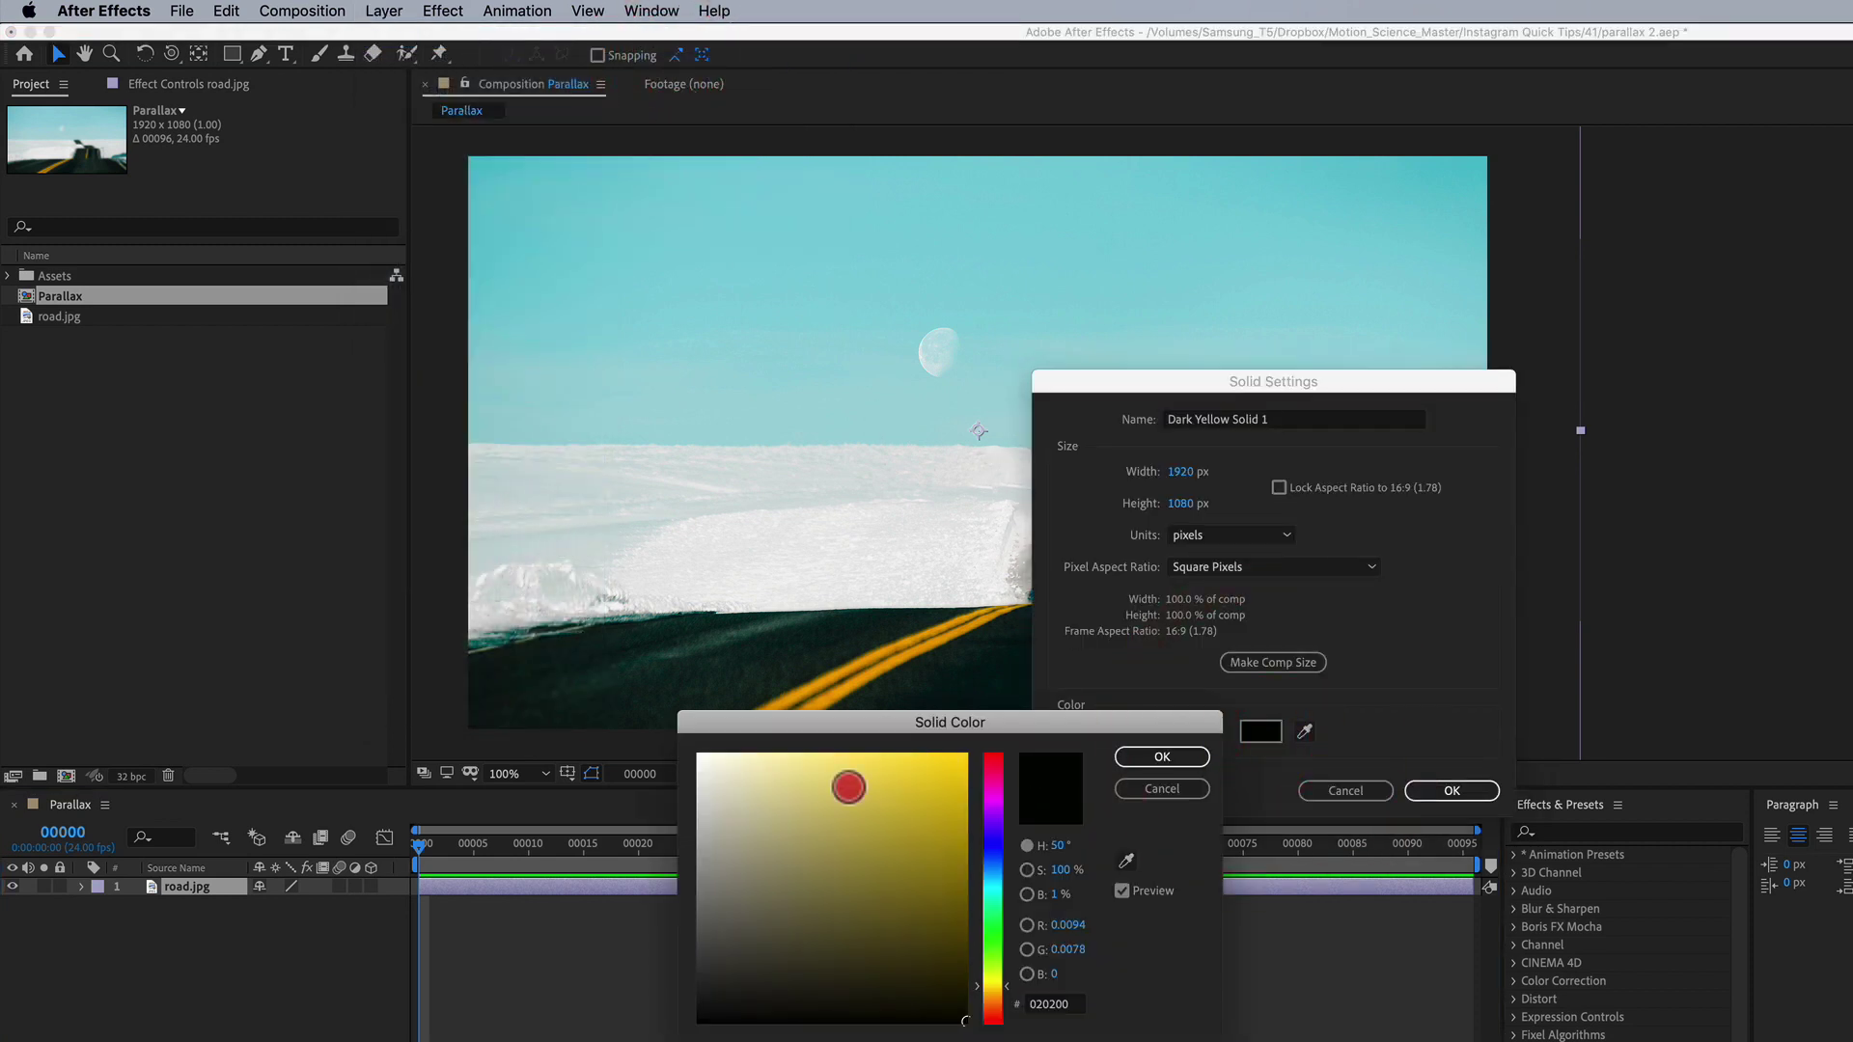
left_click_drag(848, 782, 666, 739)
left_click(1163, 759)
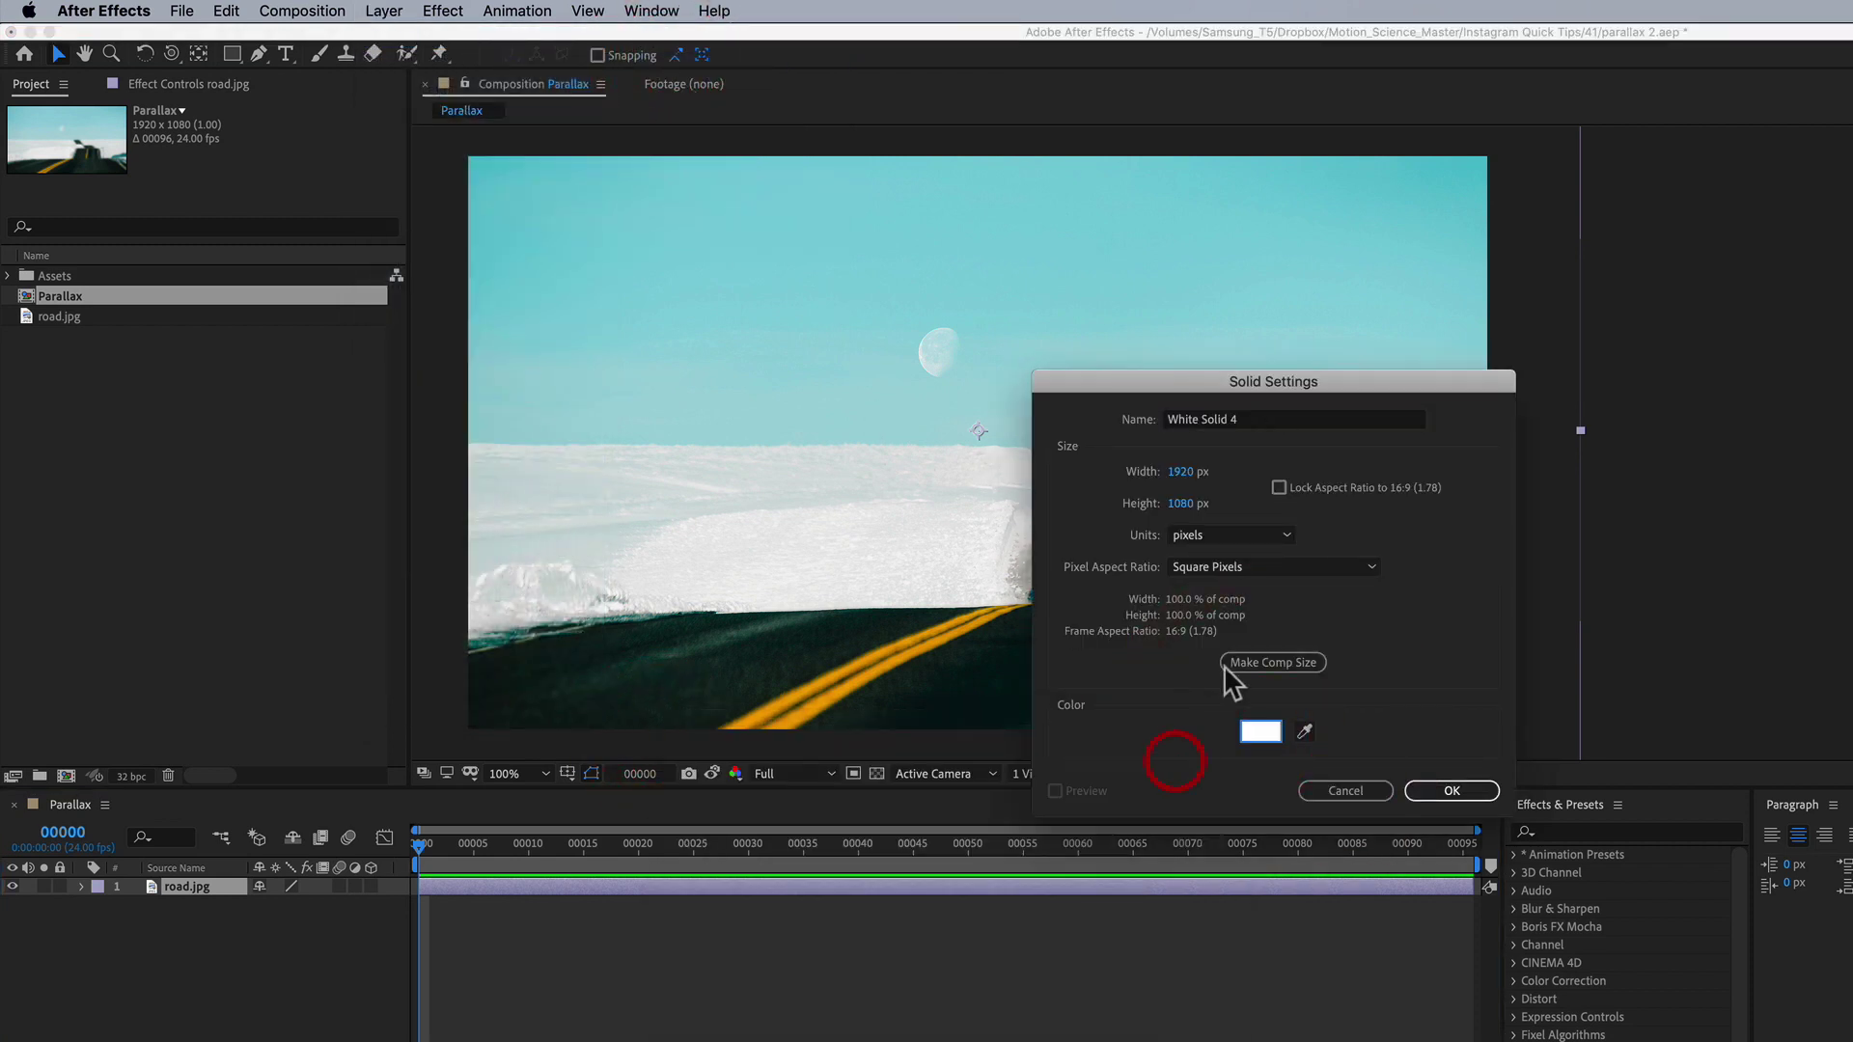
left_click(1266, 417)
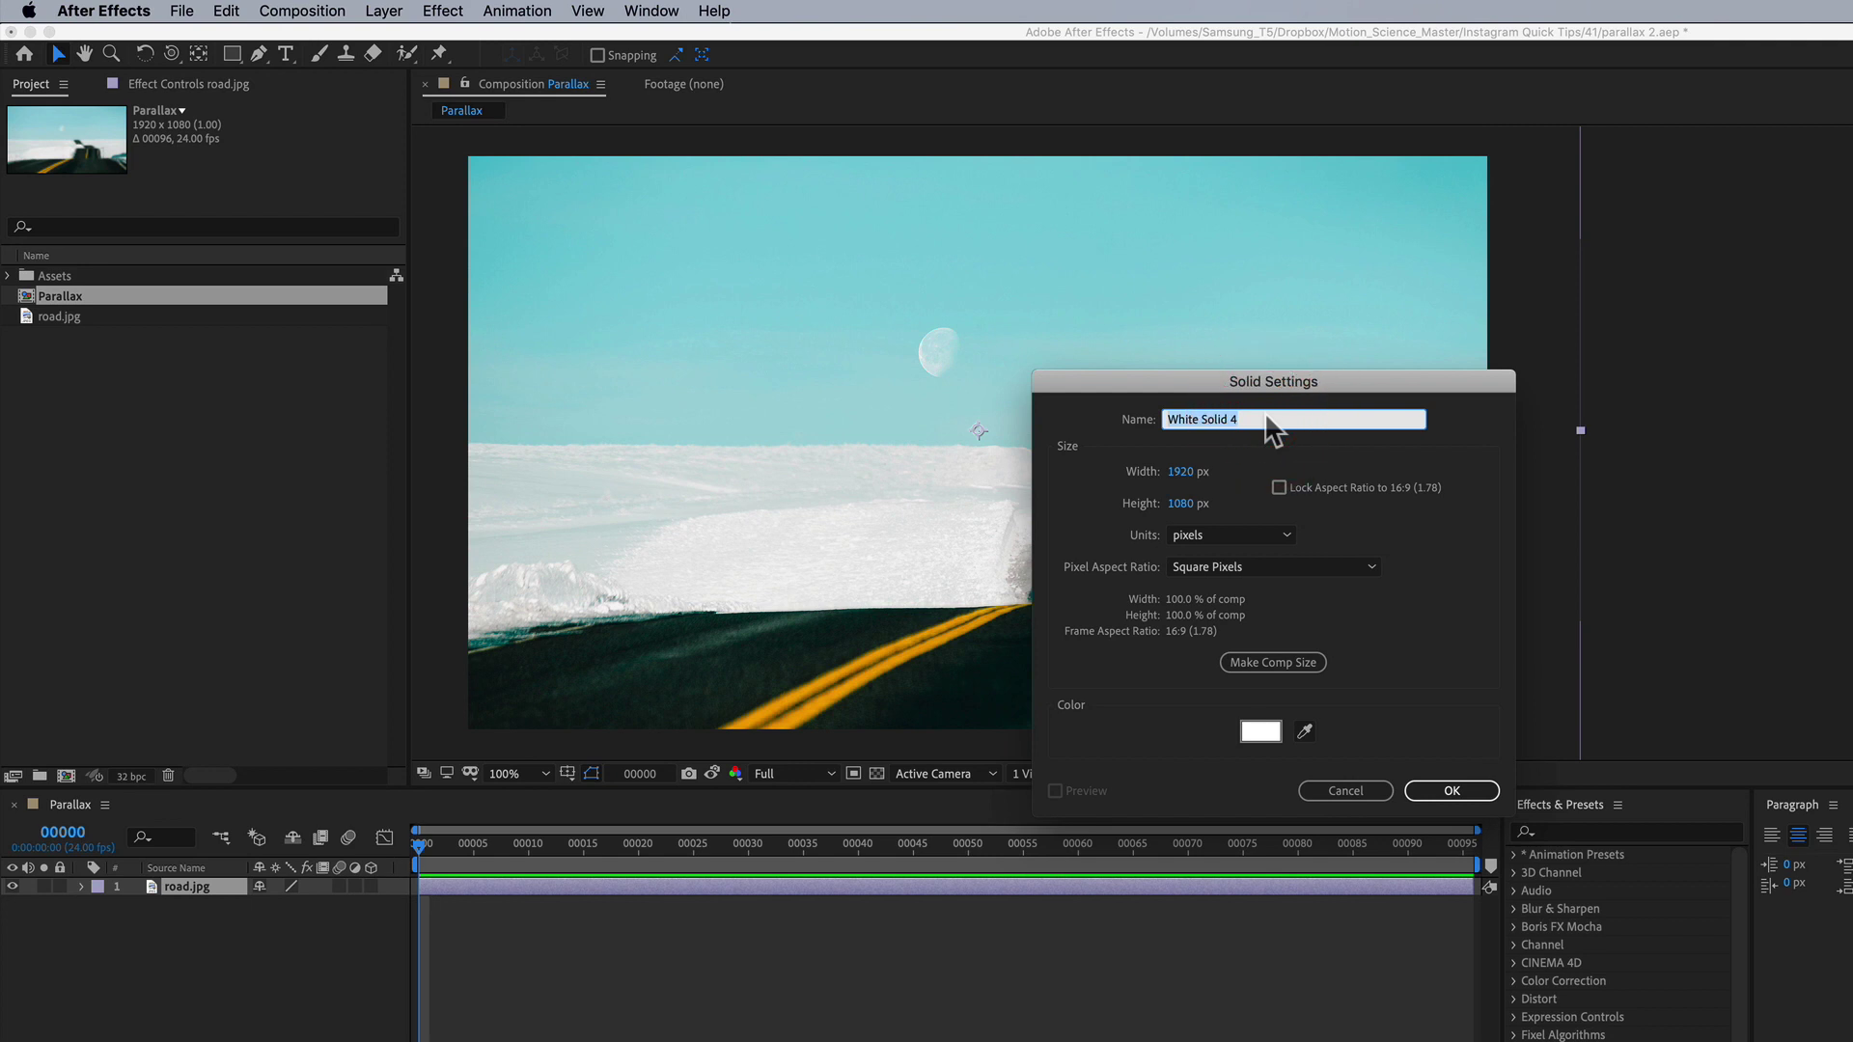
type("layer 1")
key("Return")
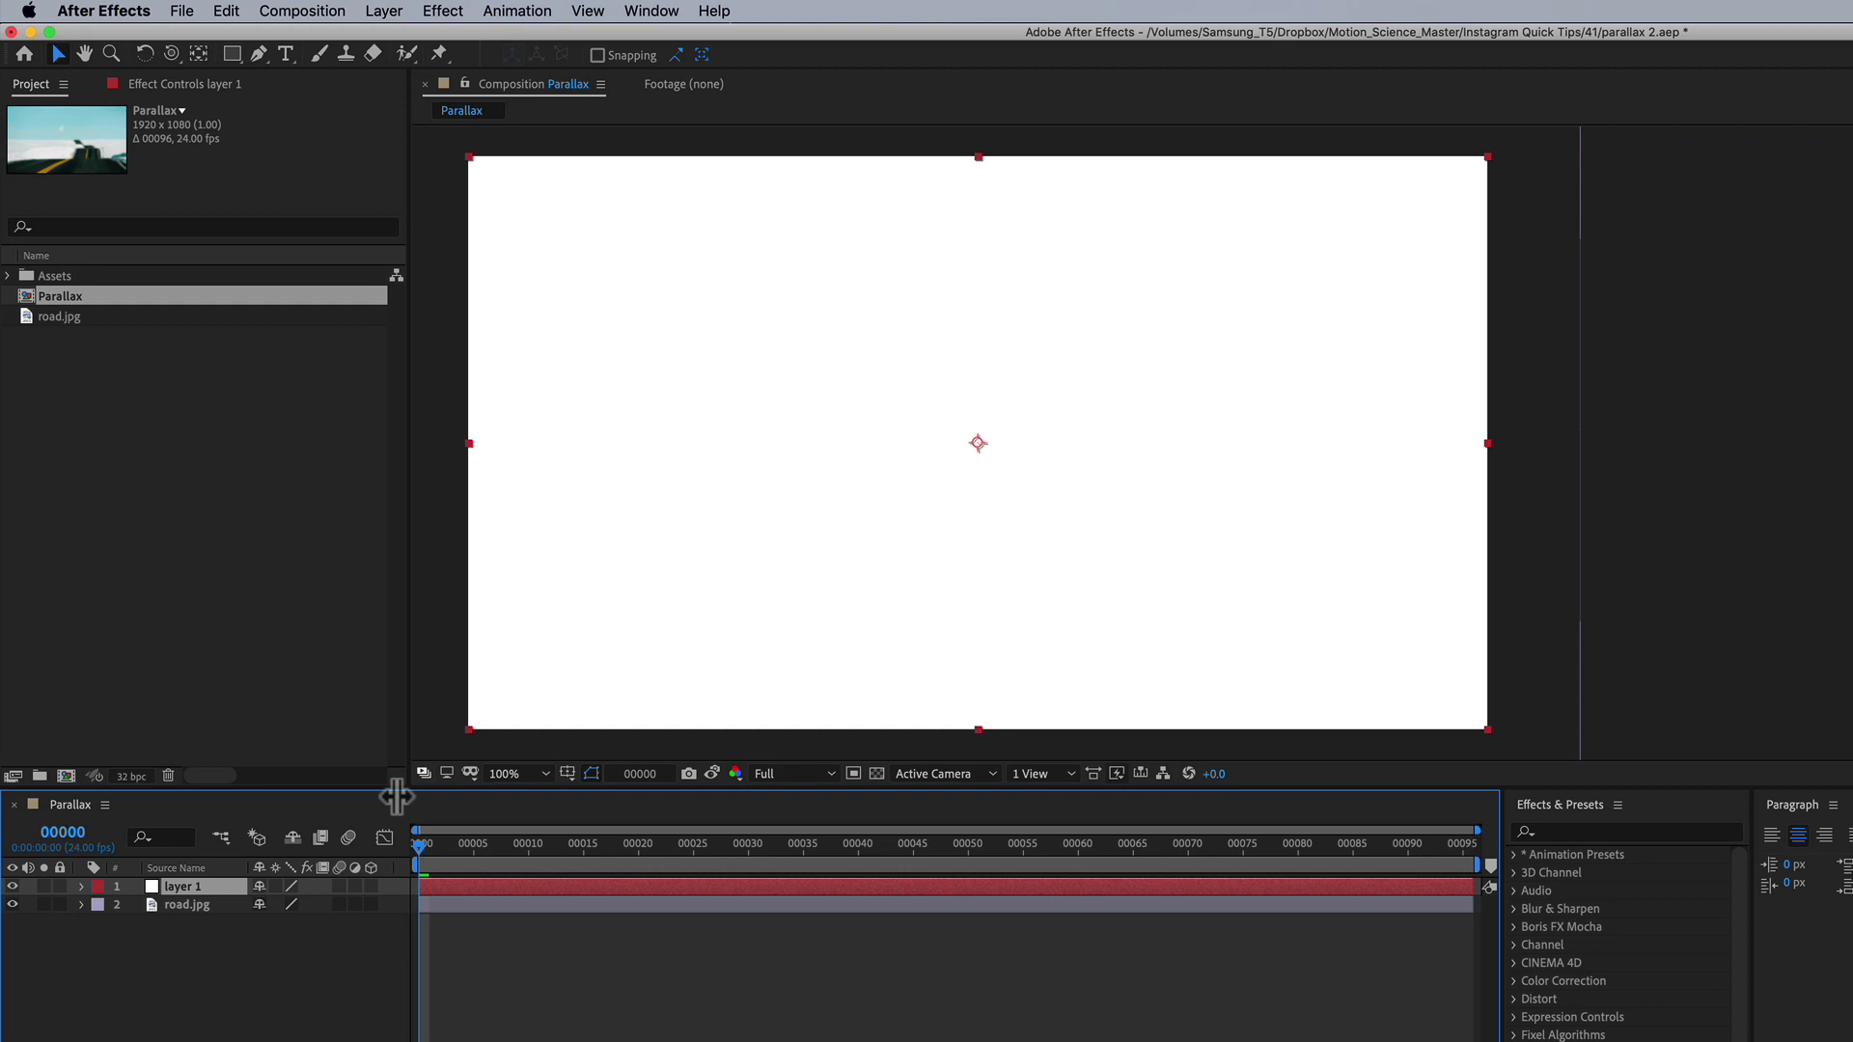
- Lower layer 1's opacity and draw a closed curved Pen mask around the foreground road
key("t")
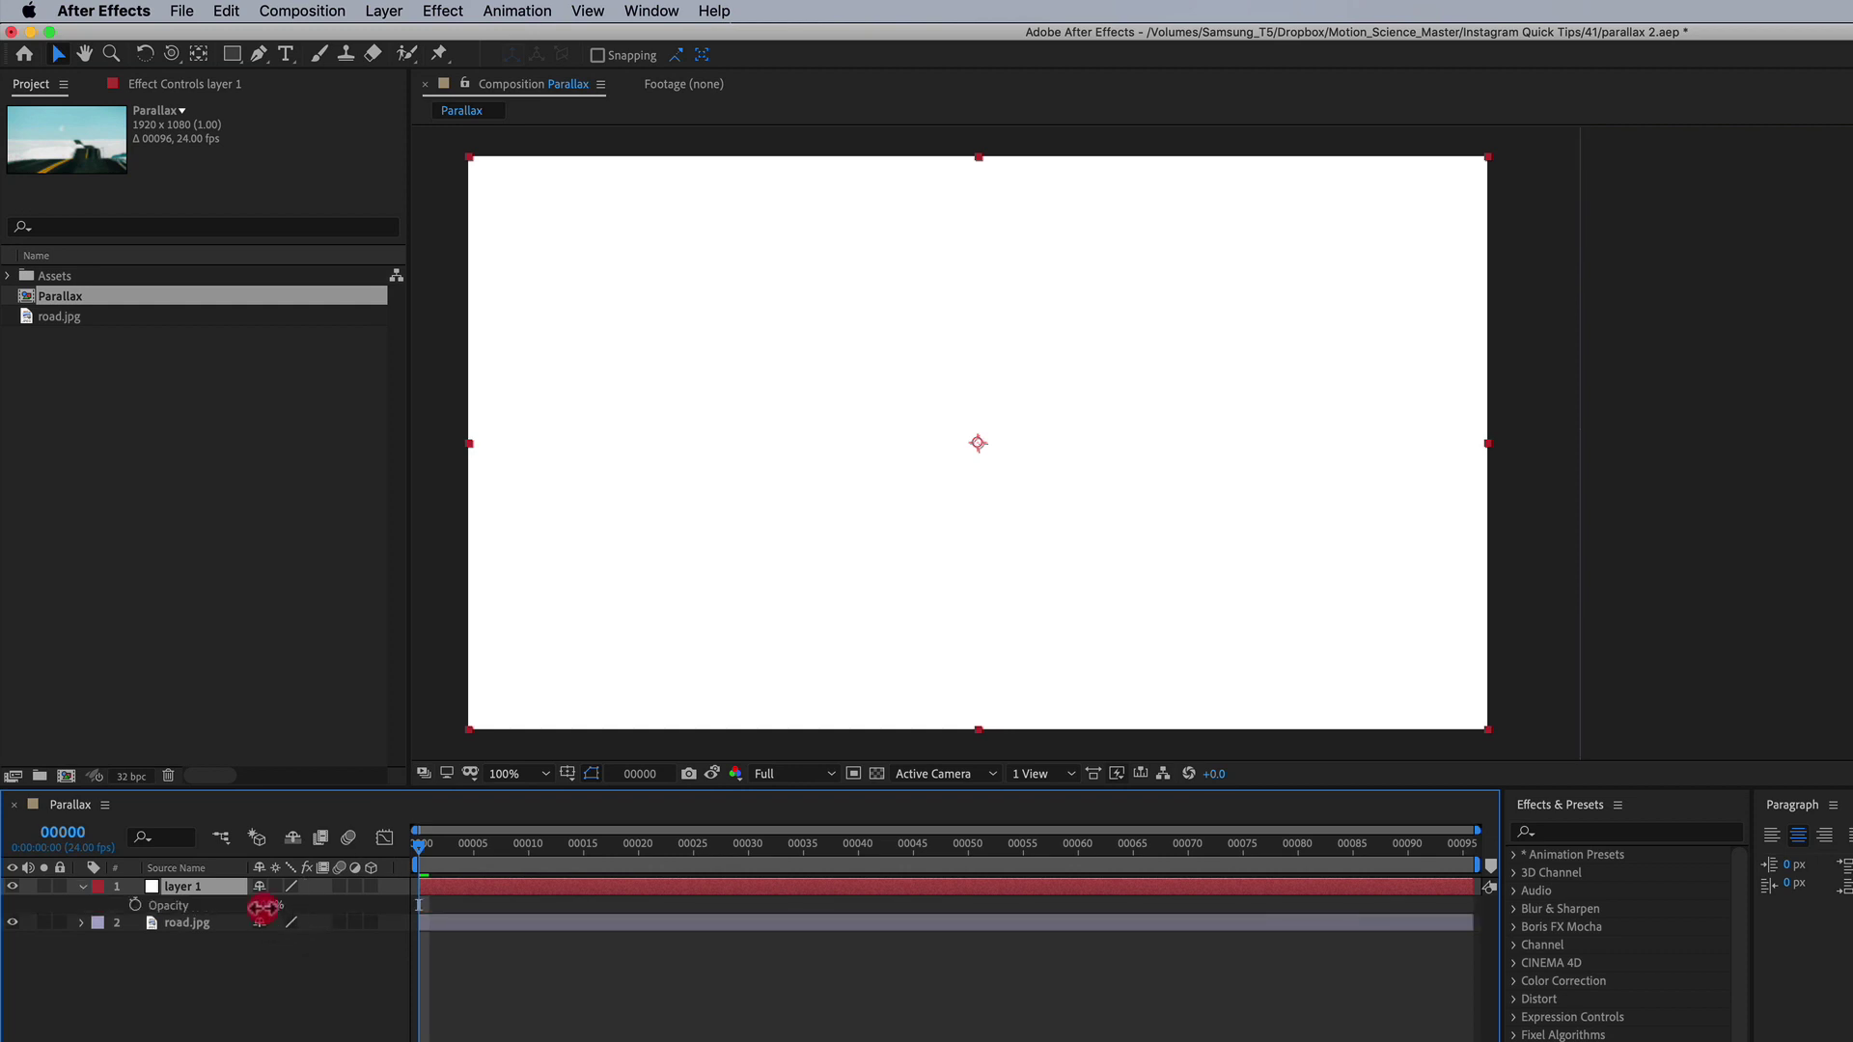
left_click_drag(262, 904, 184, 969)
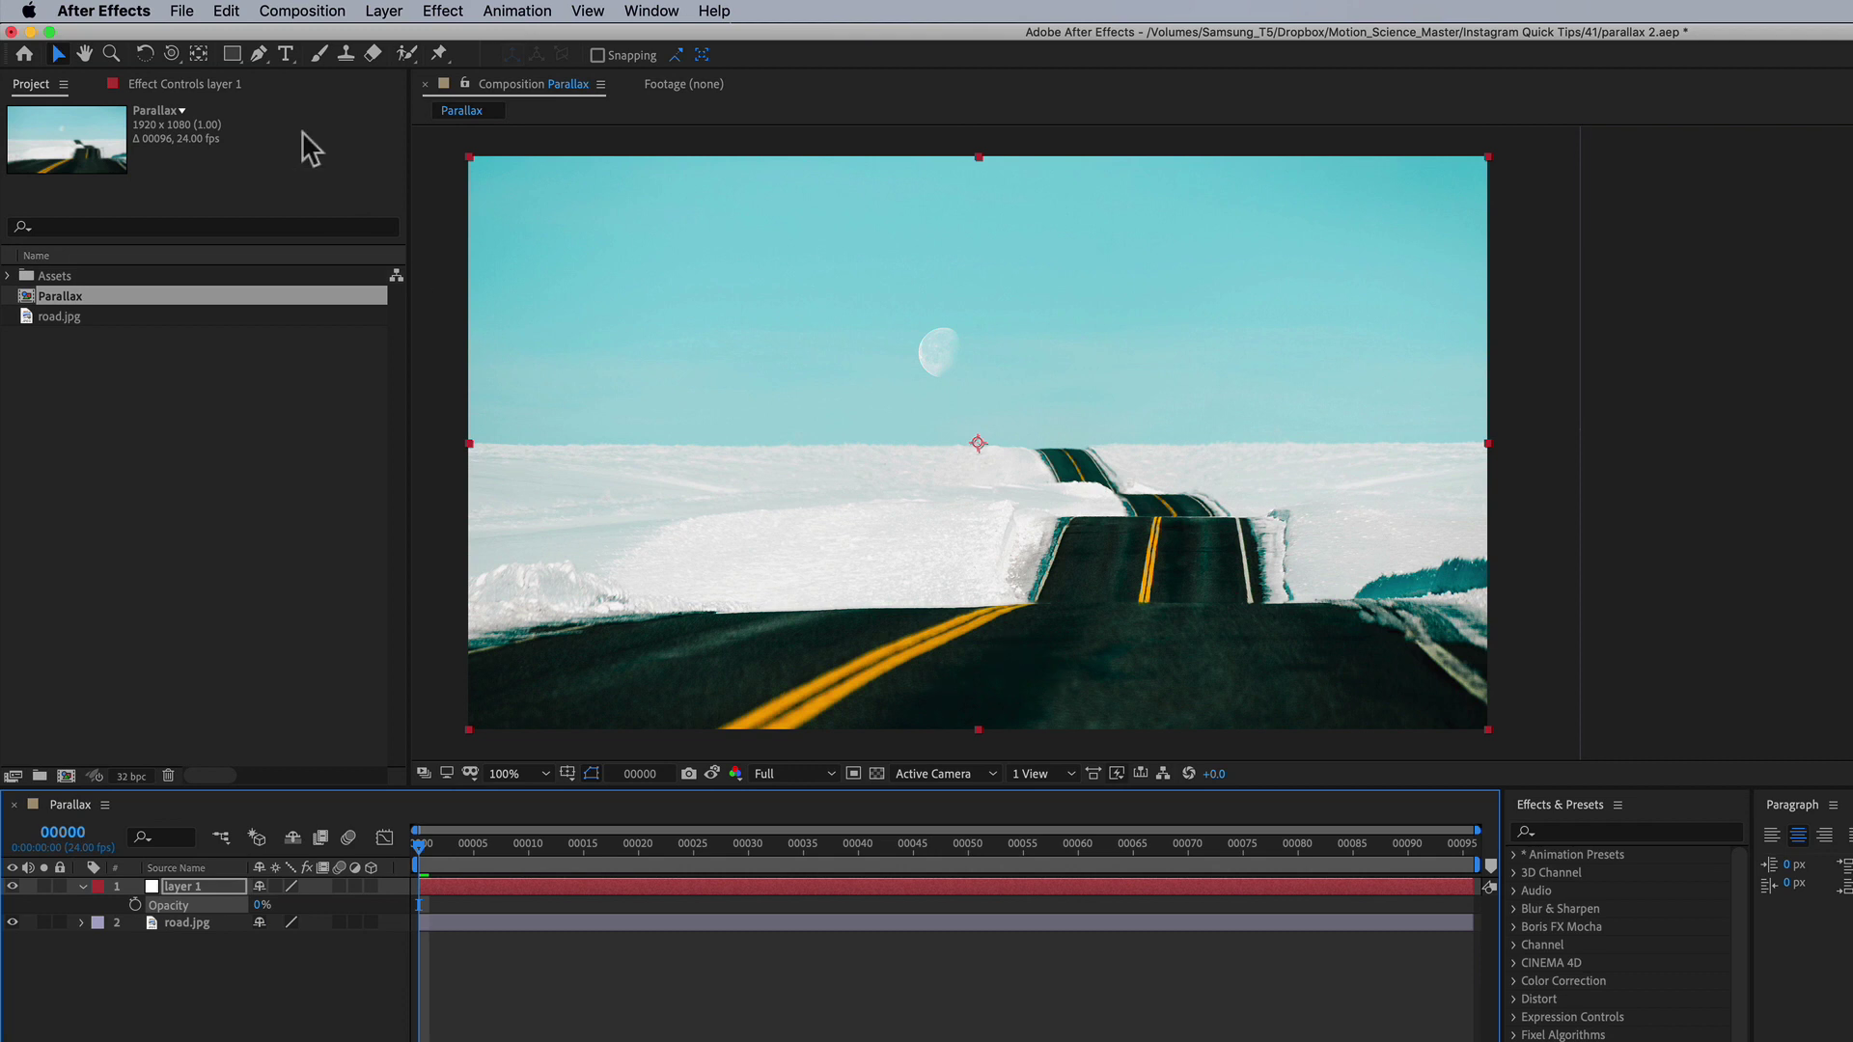
left_click(259, 54)
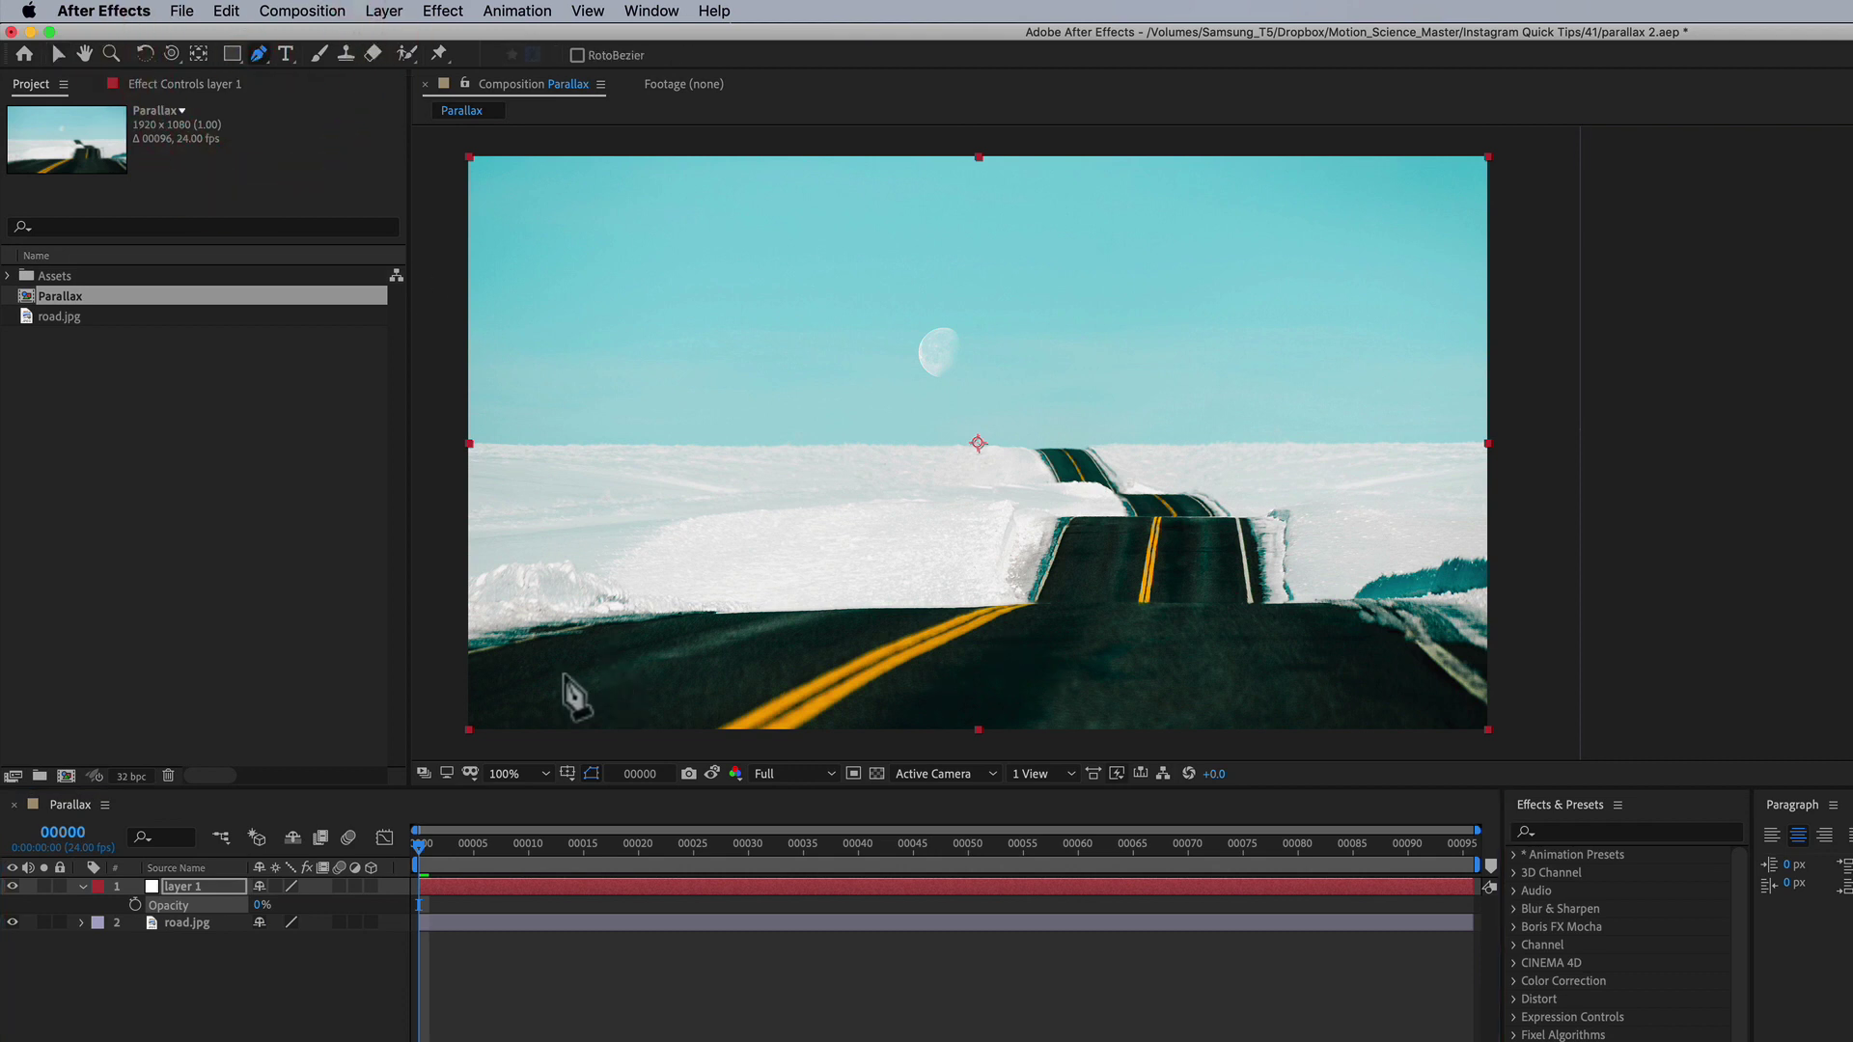
left_click_drag(445, 628, 541, 626)
left_click_drag(1029, 608, 1159, 604)
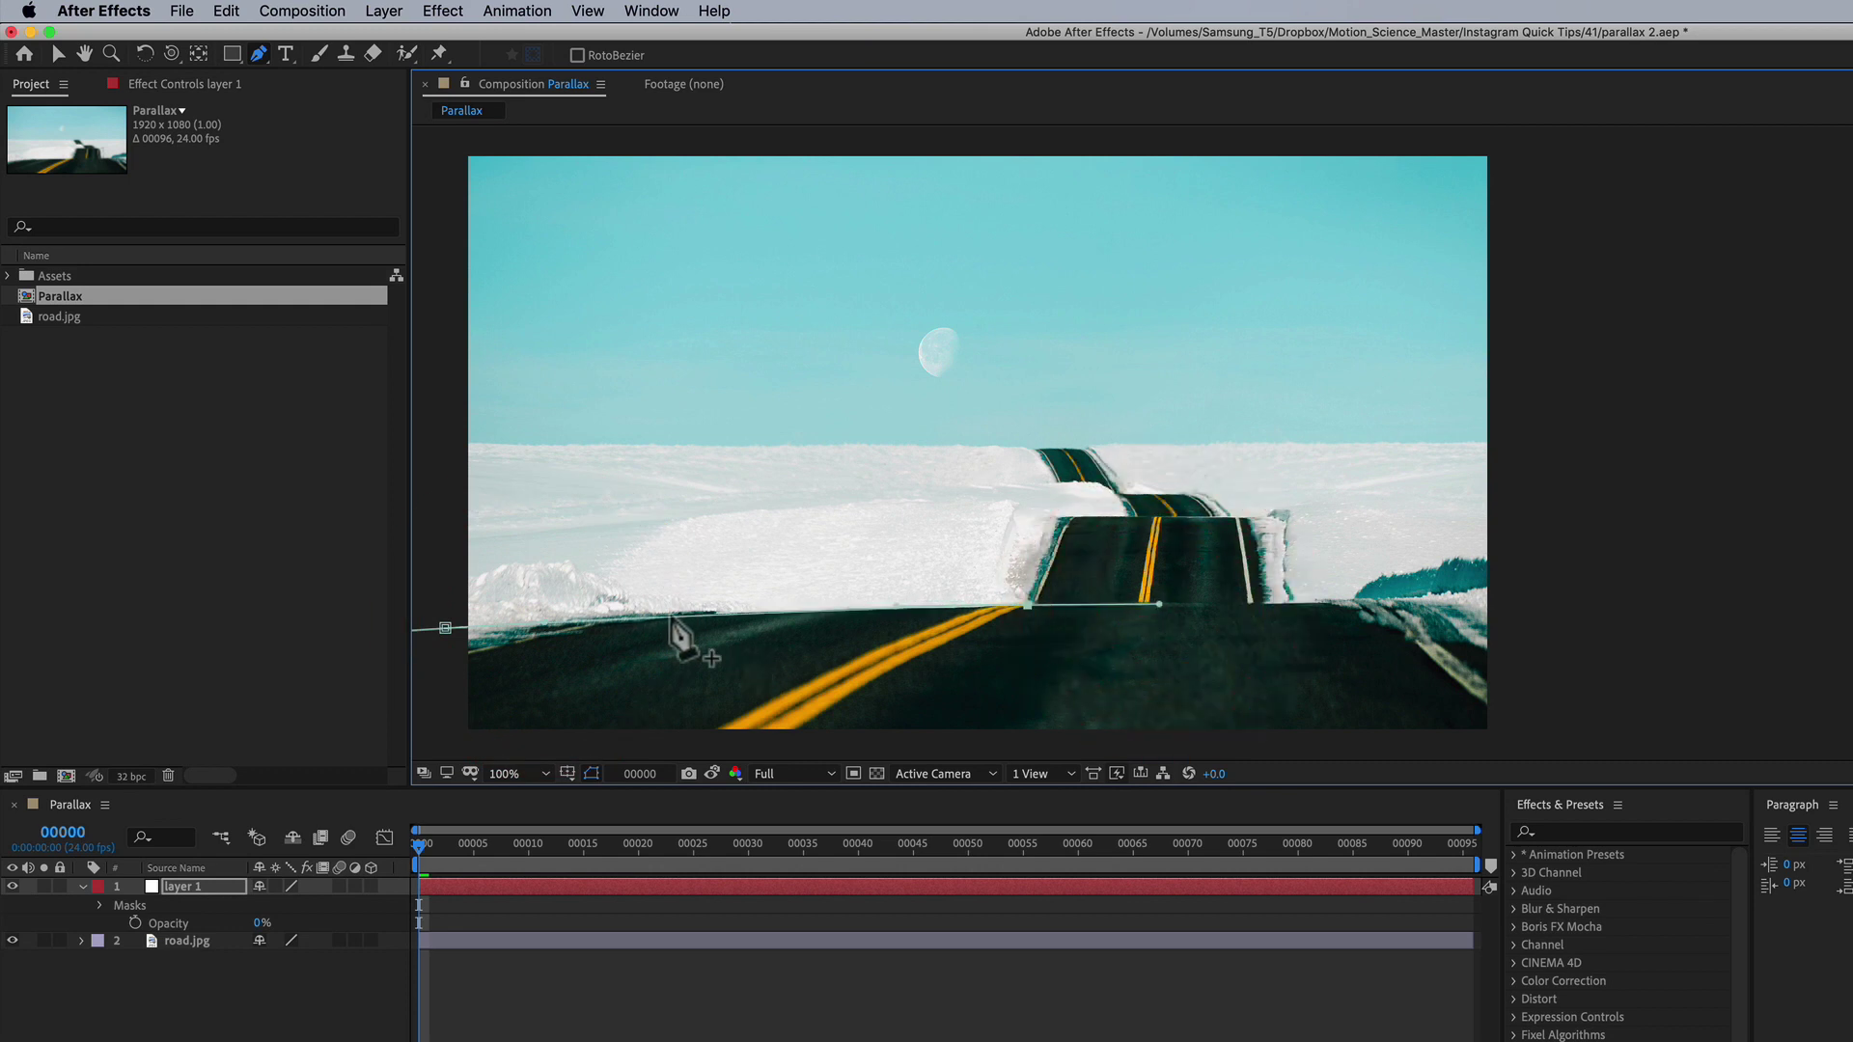
left_click_drag(1613, 609, 1638, 623)
left_click(1554, 749)
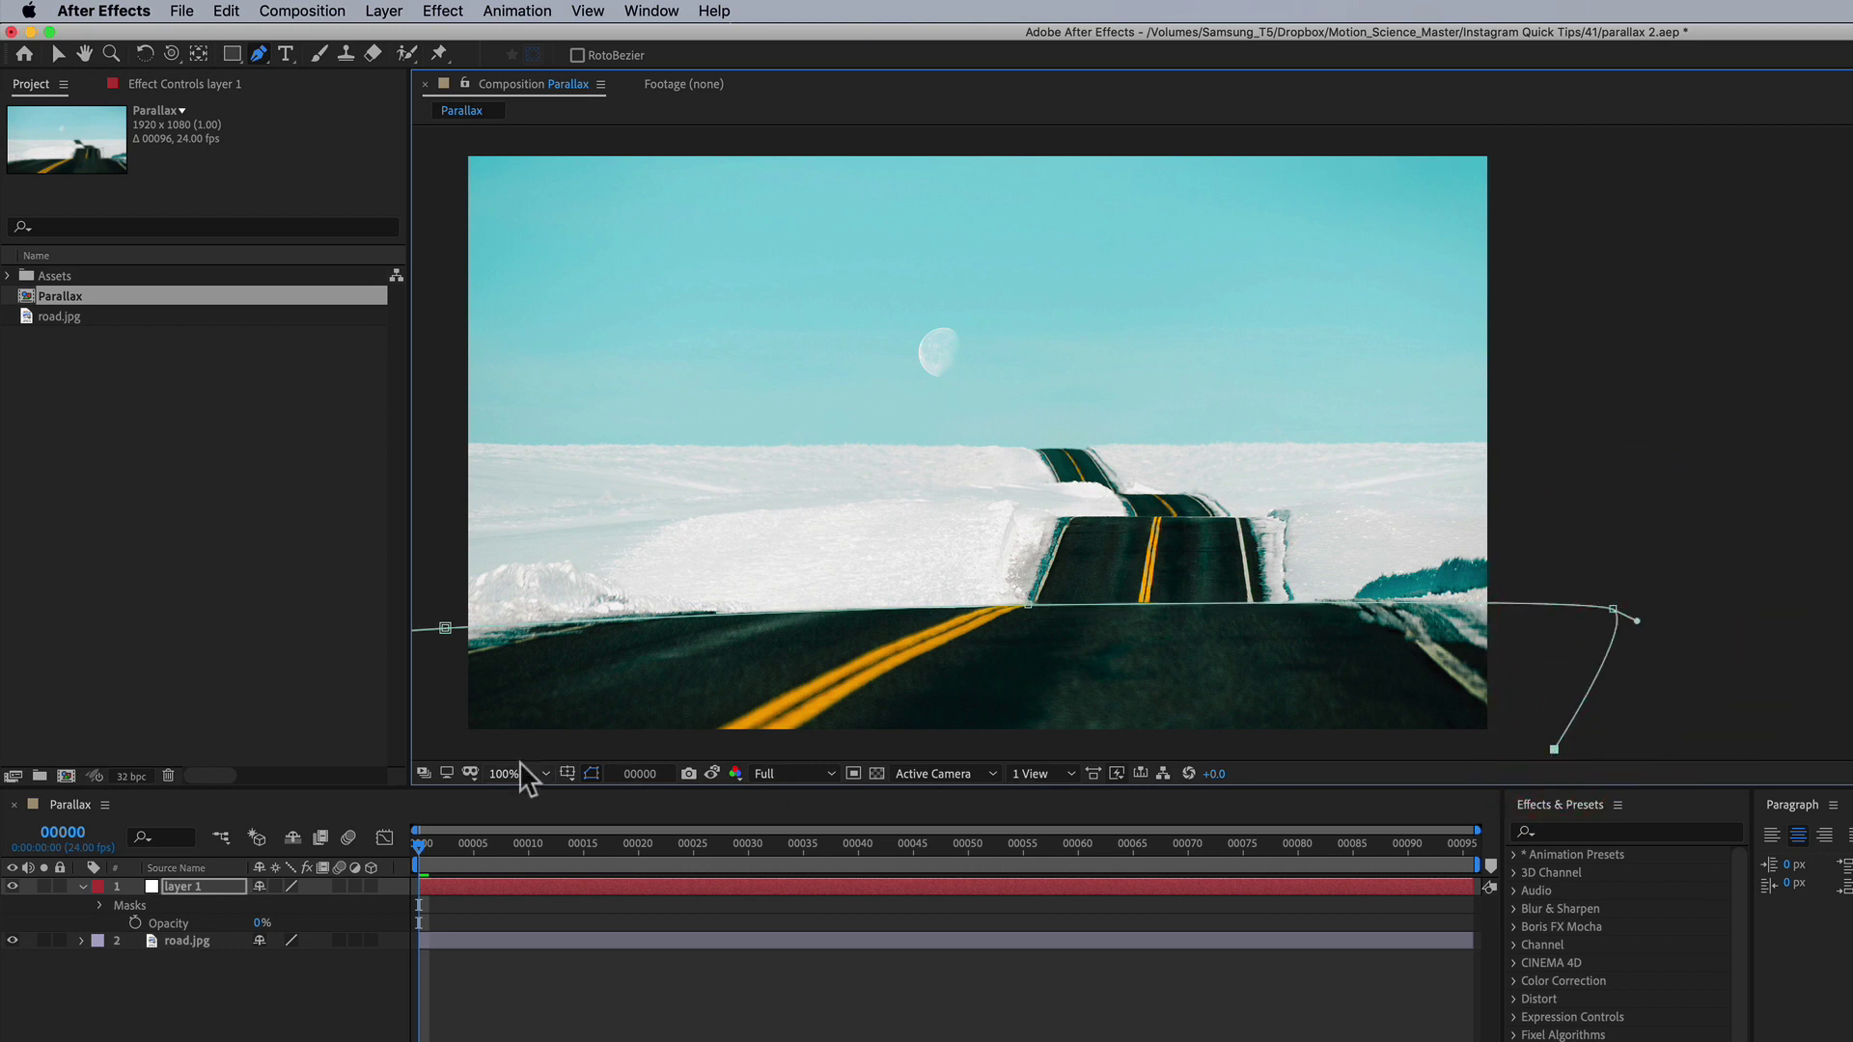
left_click(453, 749)
left_click(444, 629)
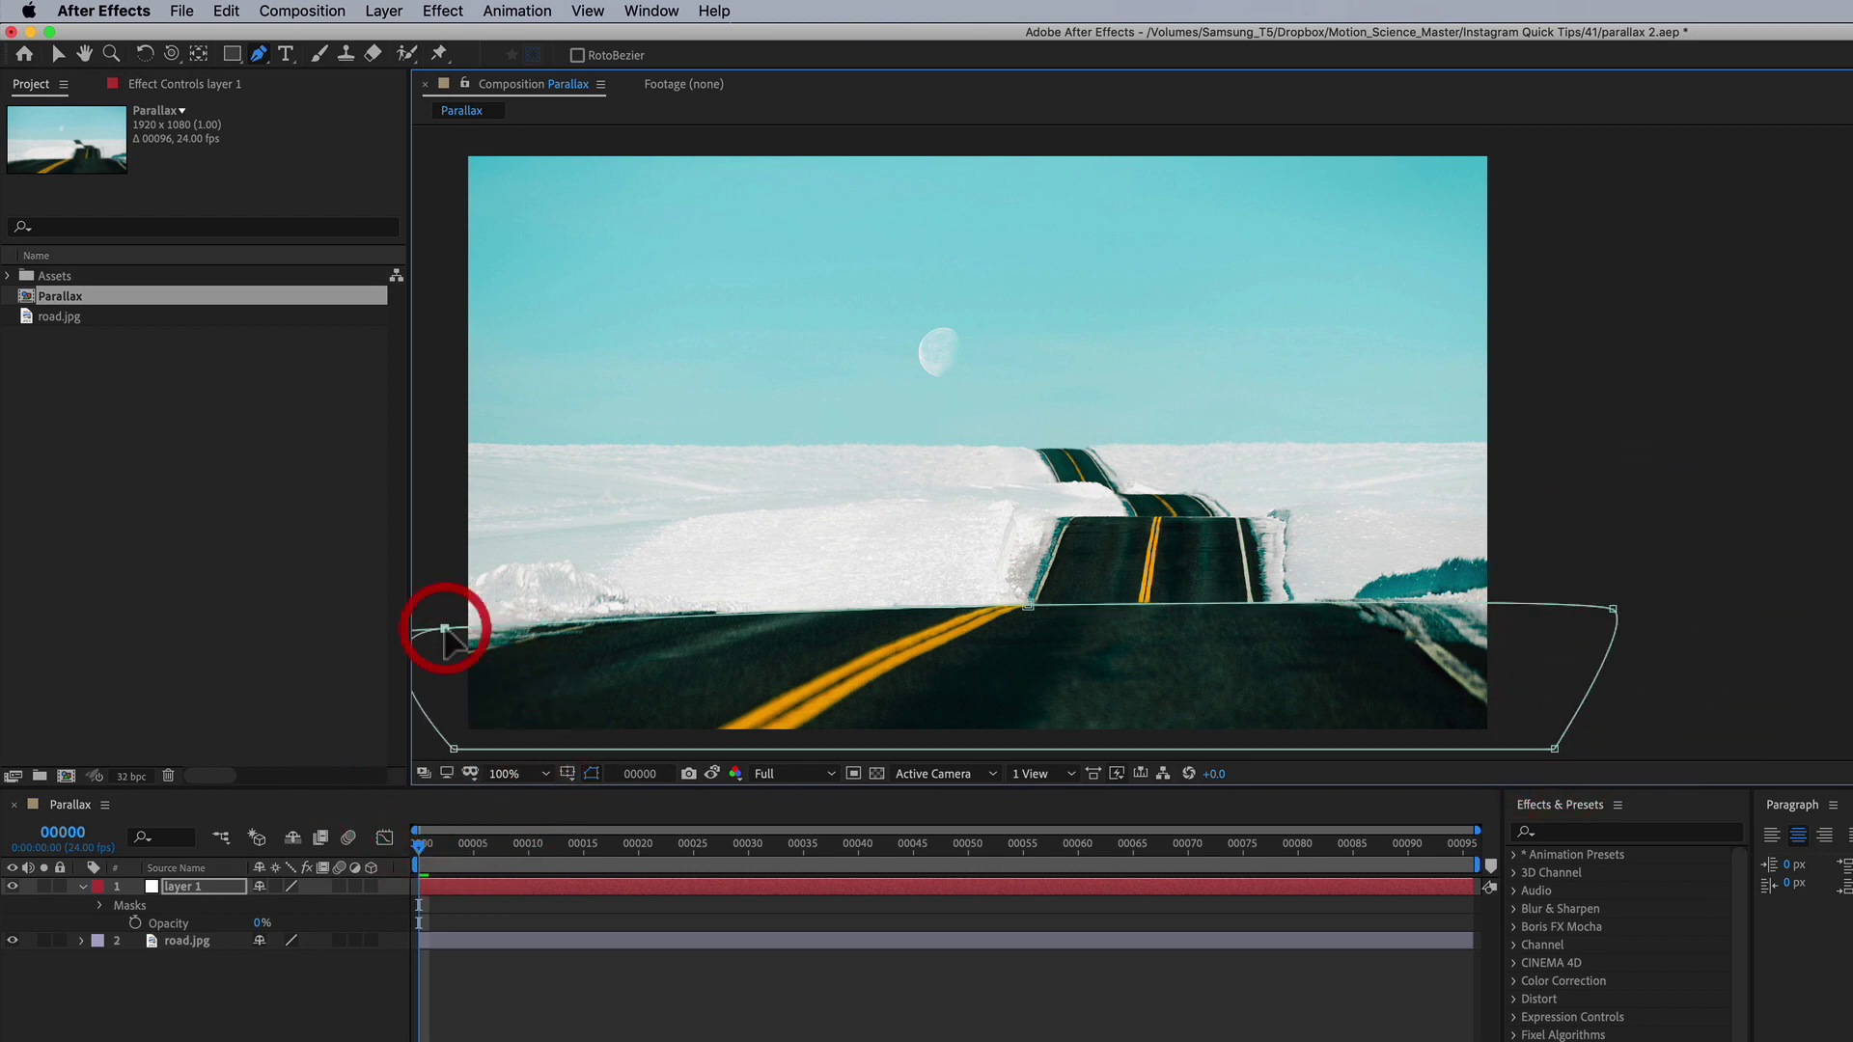
- Feather layer 1's mask edge and restore the layer to 100% opacity
key("f")
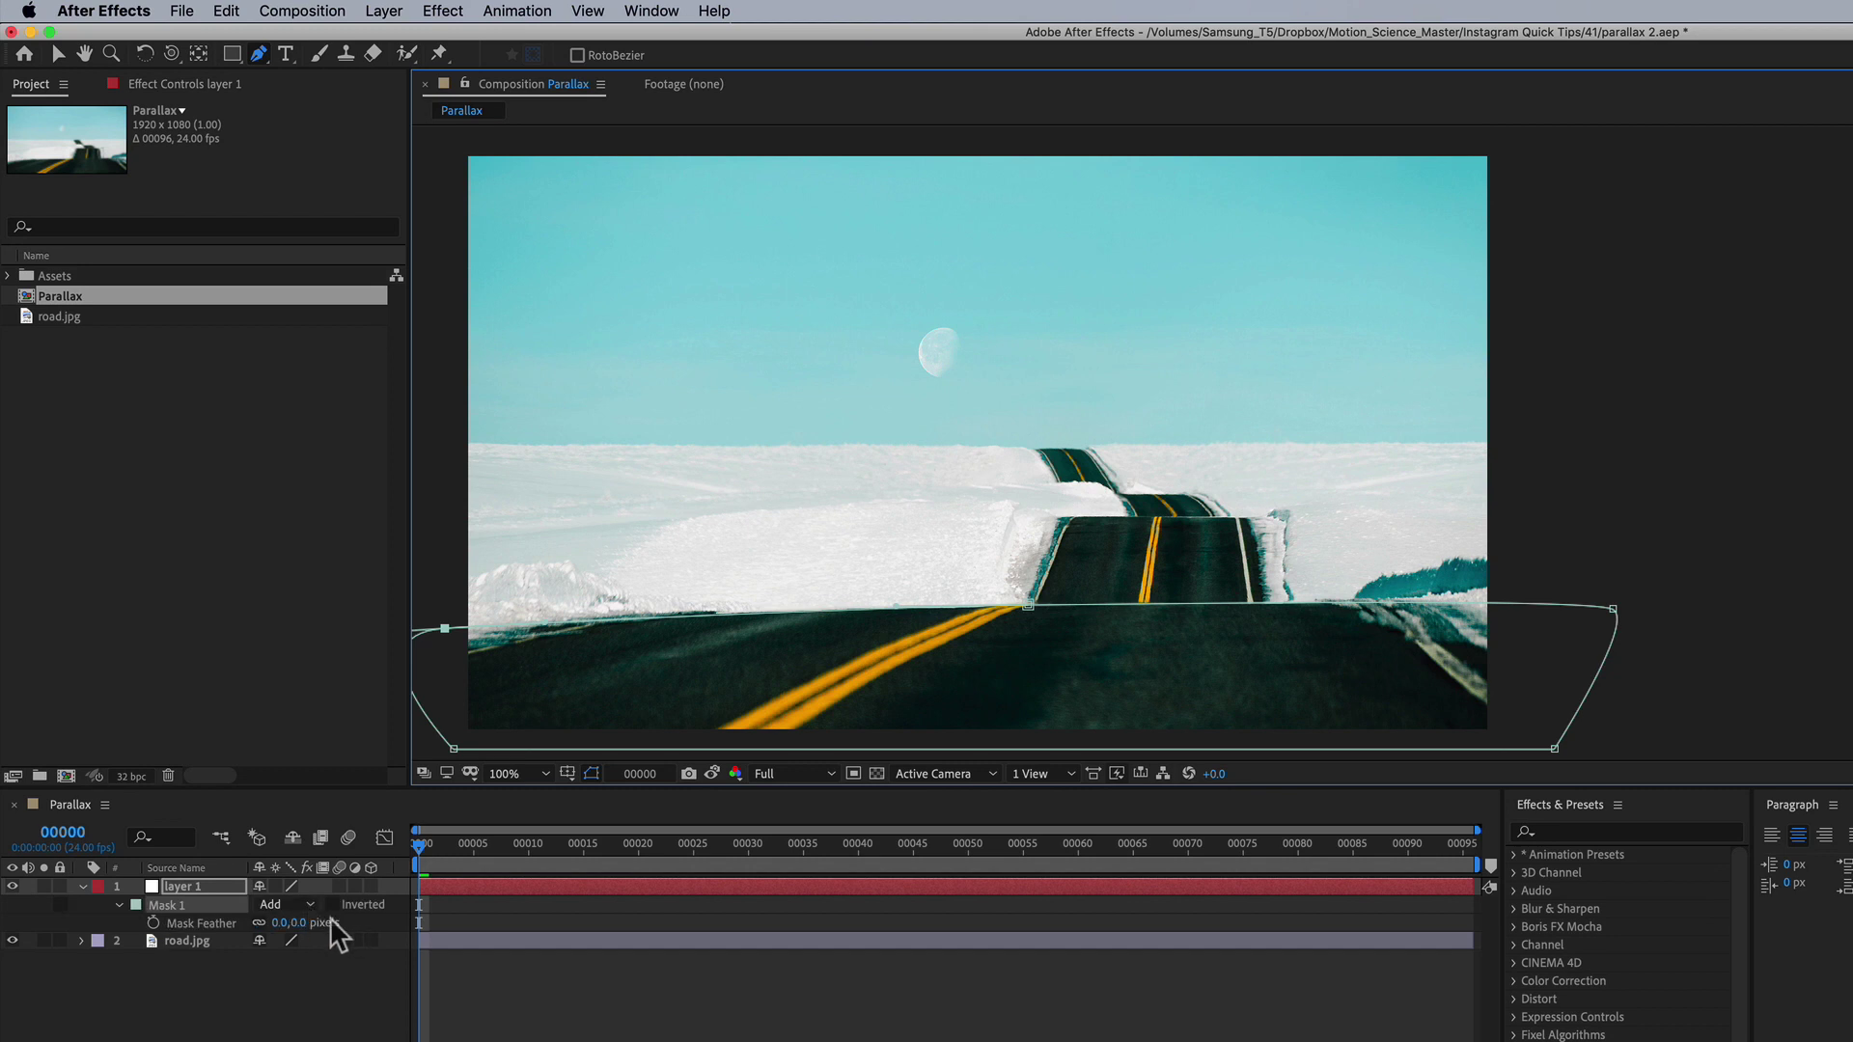
left_click_drag(300, 925, 327, 924)
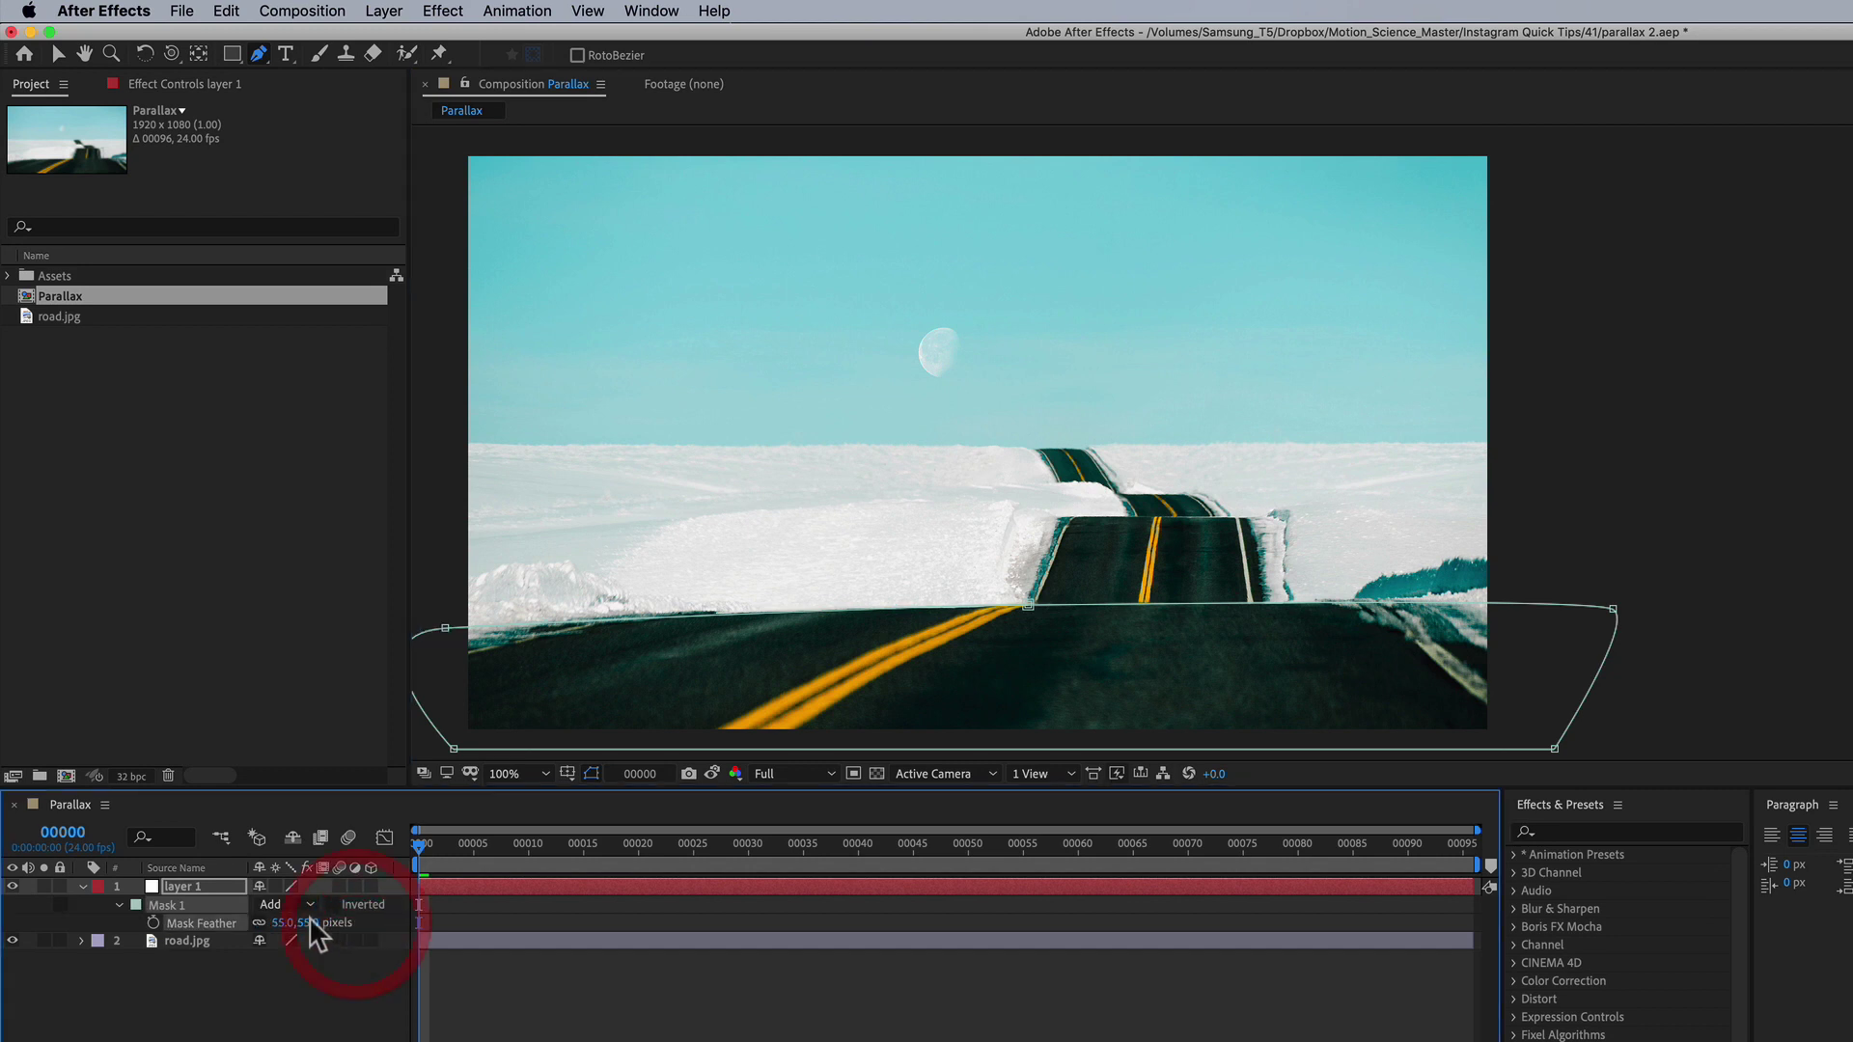
left_click(193, 885)
key("t")
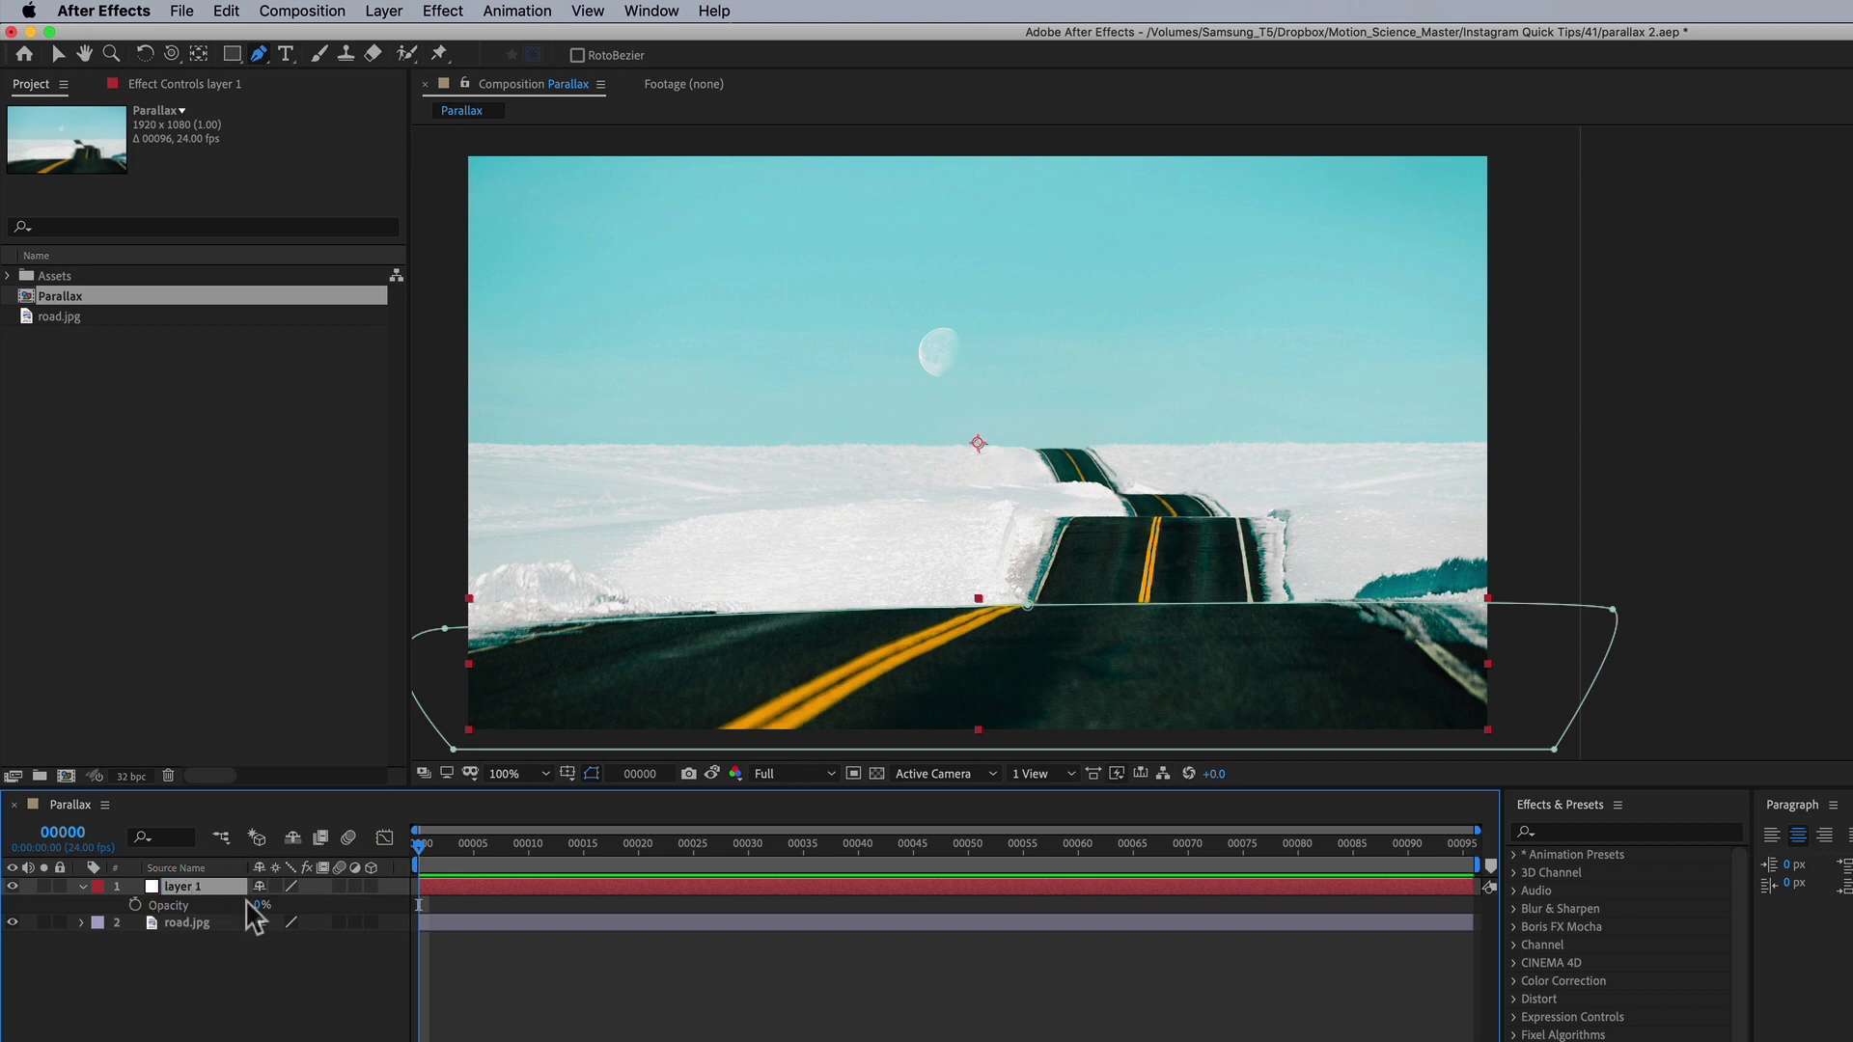
left_click_drag(261, 907, 413, 905)
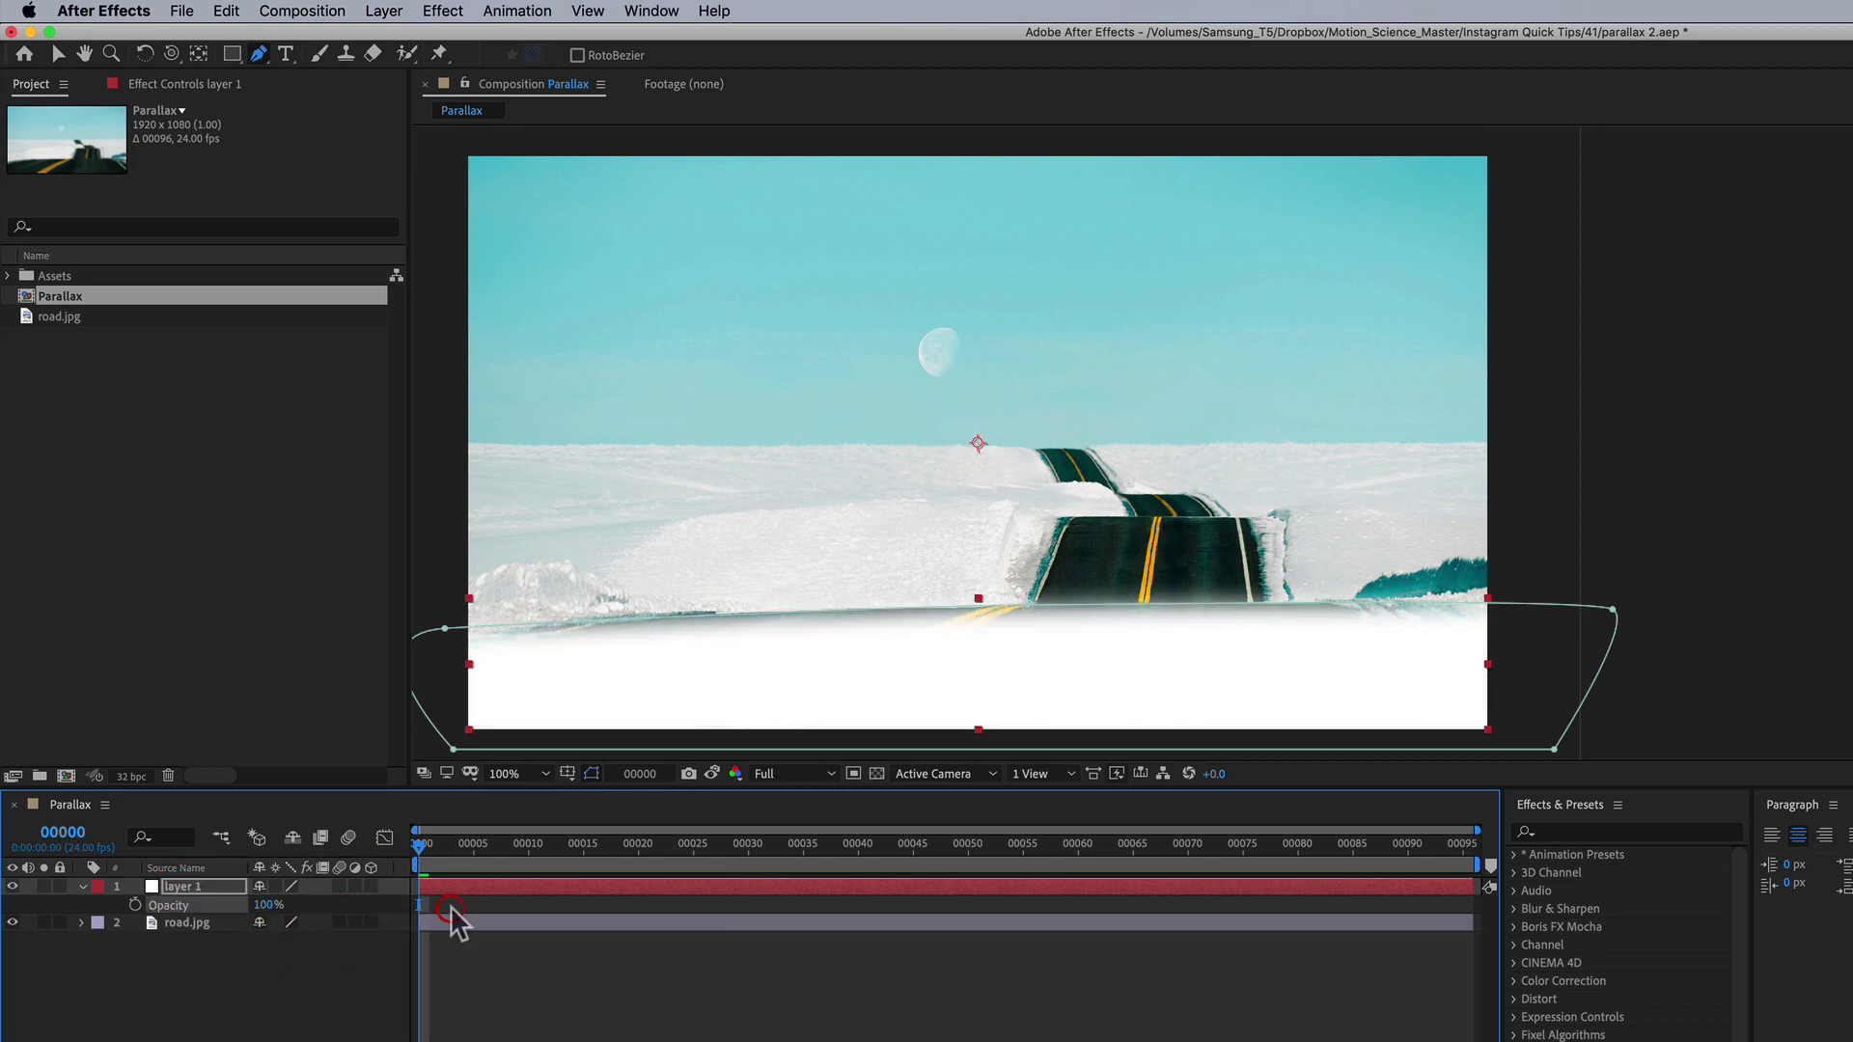
- Adjust the mask points so the curve follows the road edge
left_click(445, 632)
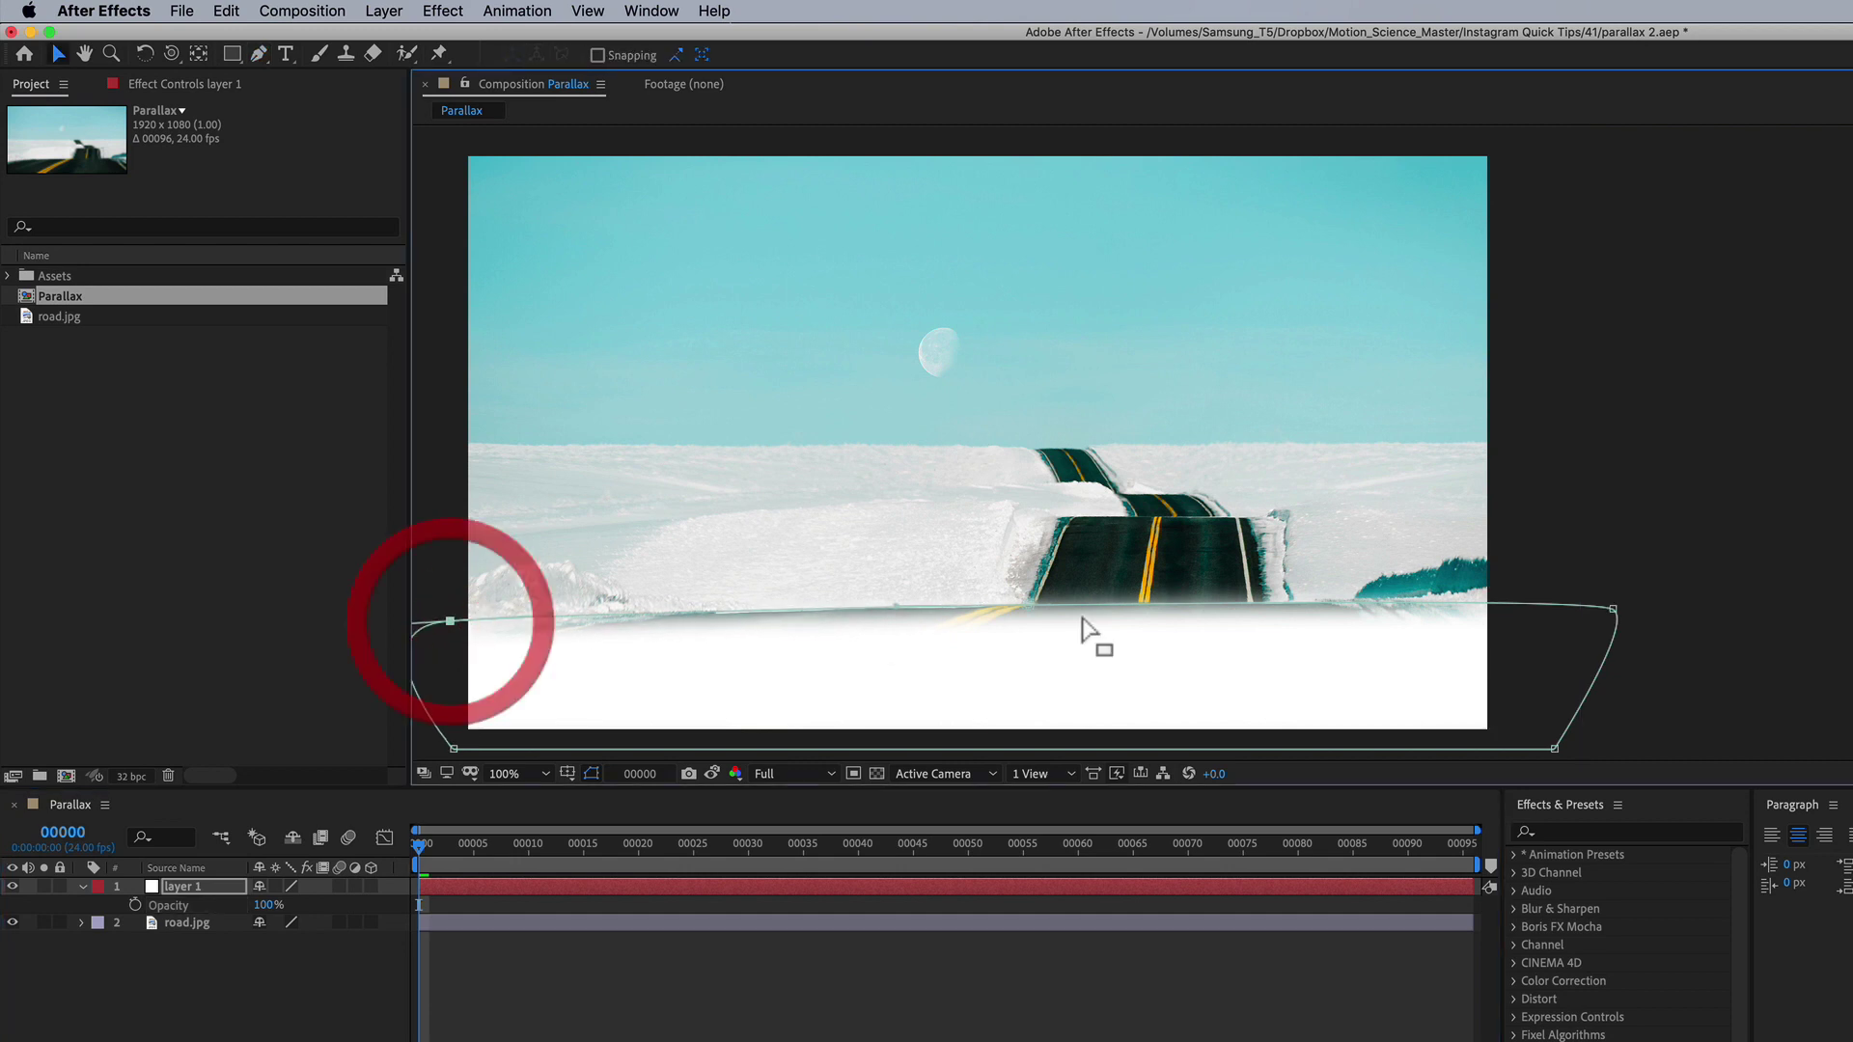
key("v")
left_click_drag(1613, 609, 1633, 616)
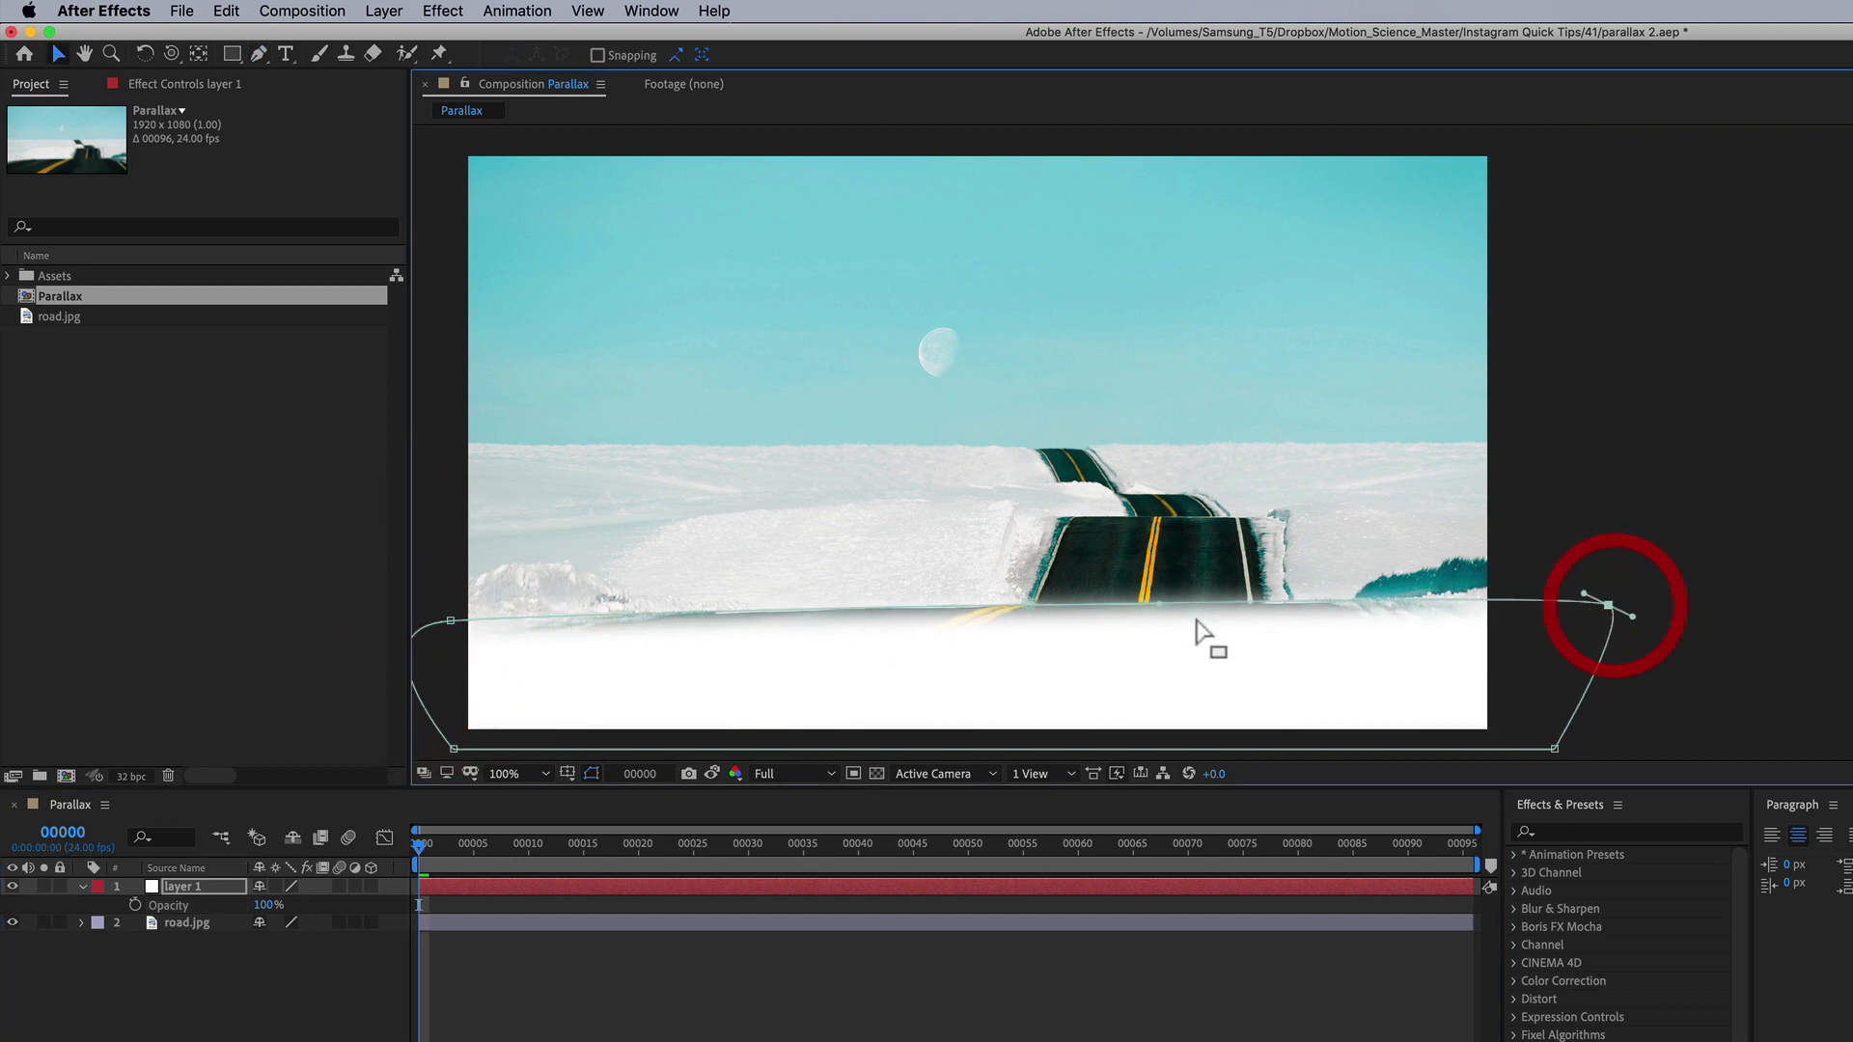
left_click(1158, 600)
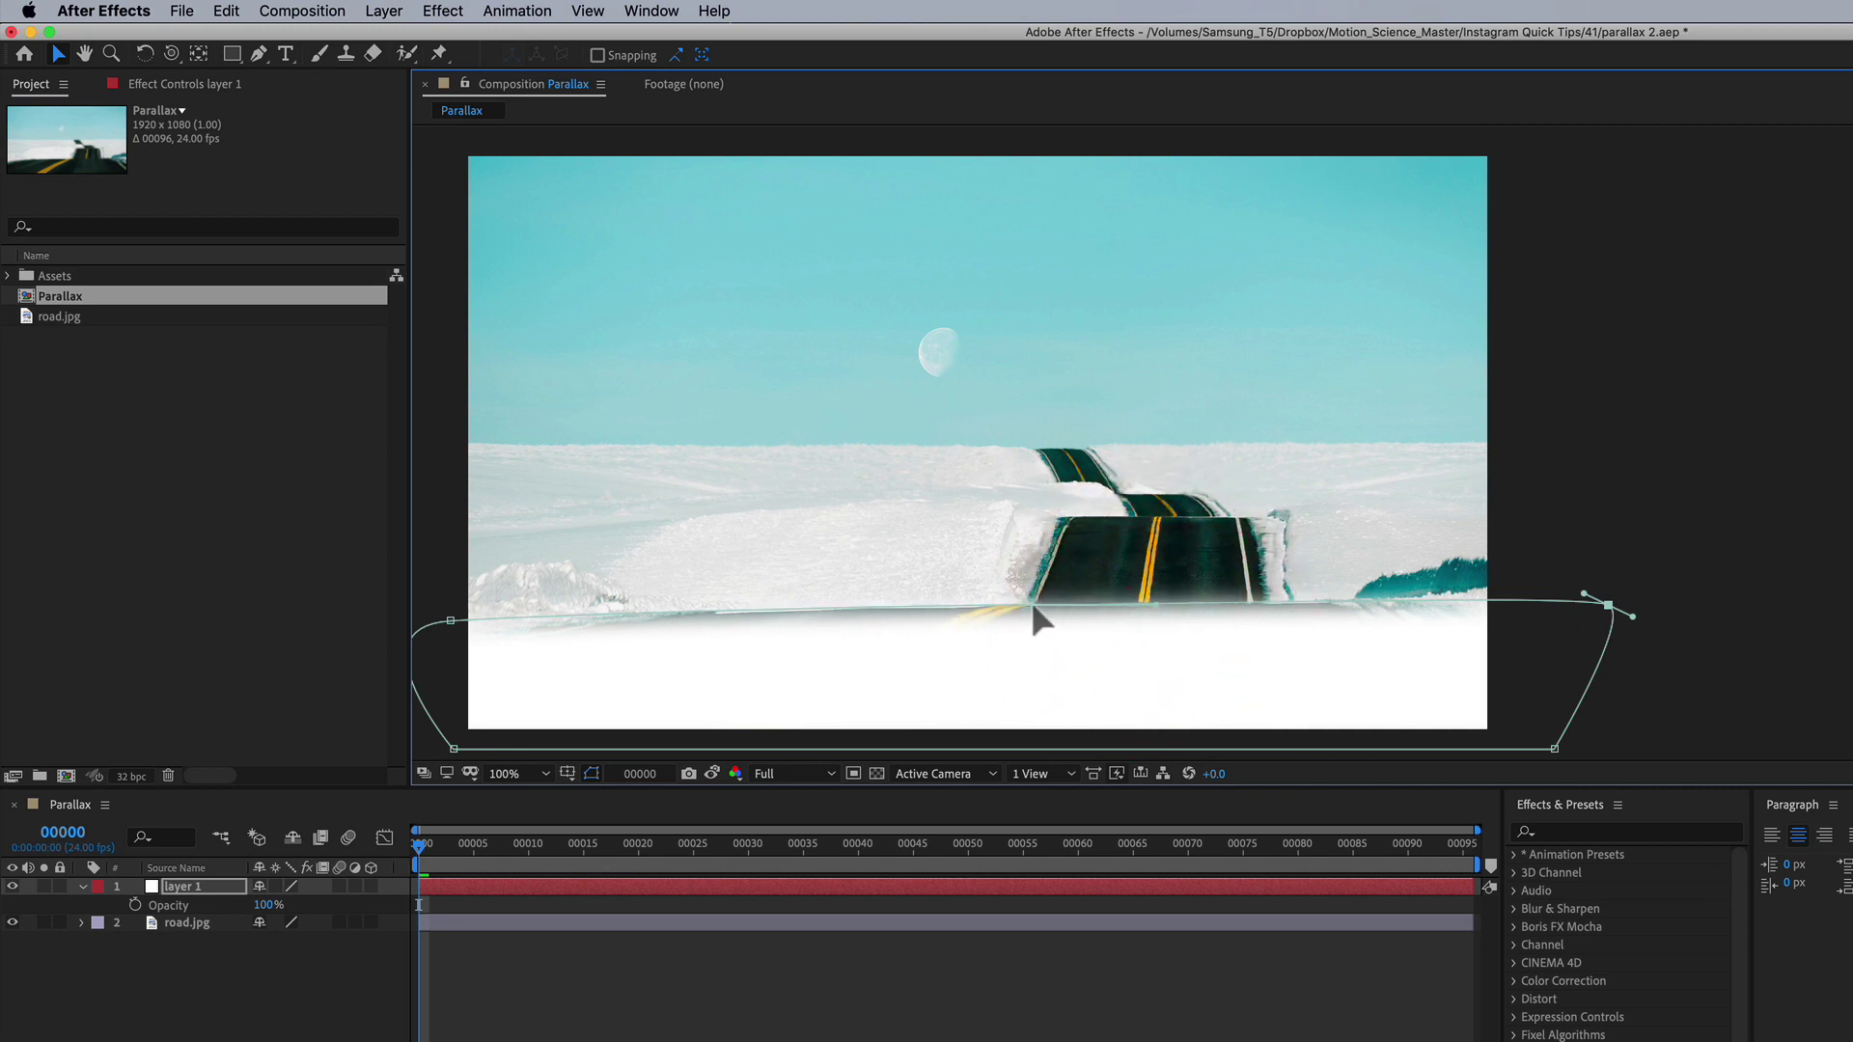
left_click_drag(1029, 602, 1024, 598)
- Create a light grey 1920×1080 solid called 'layer 2' and drop its Opacity to 0%
left_click(210, 885)
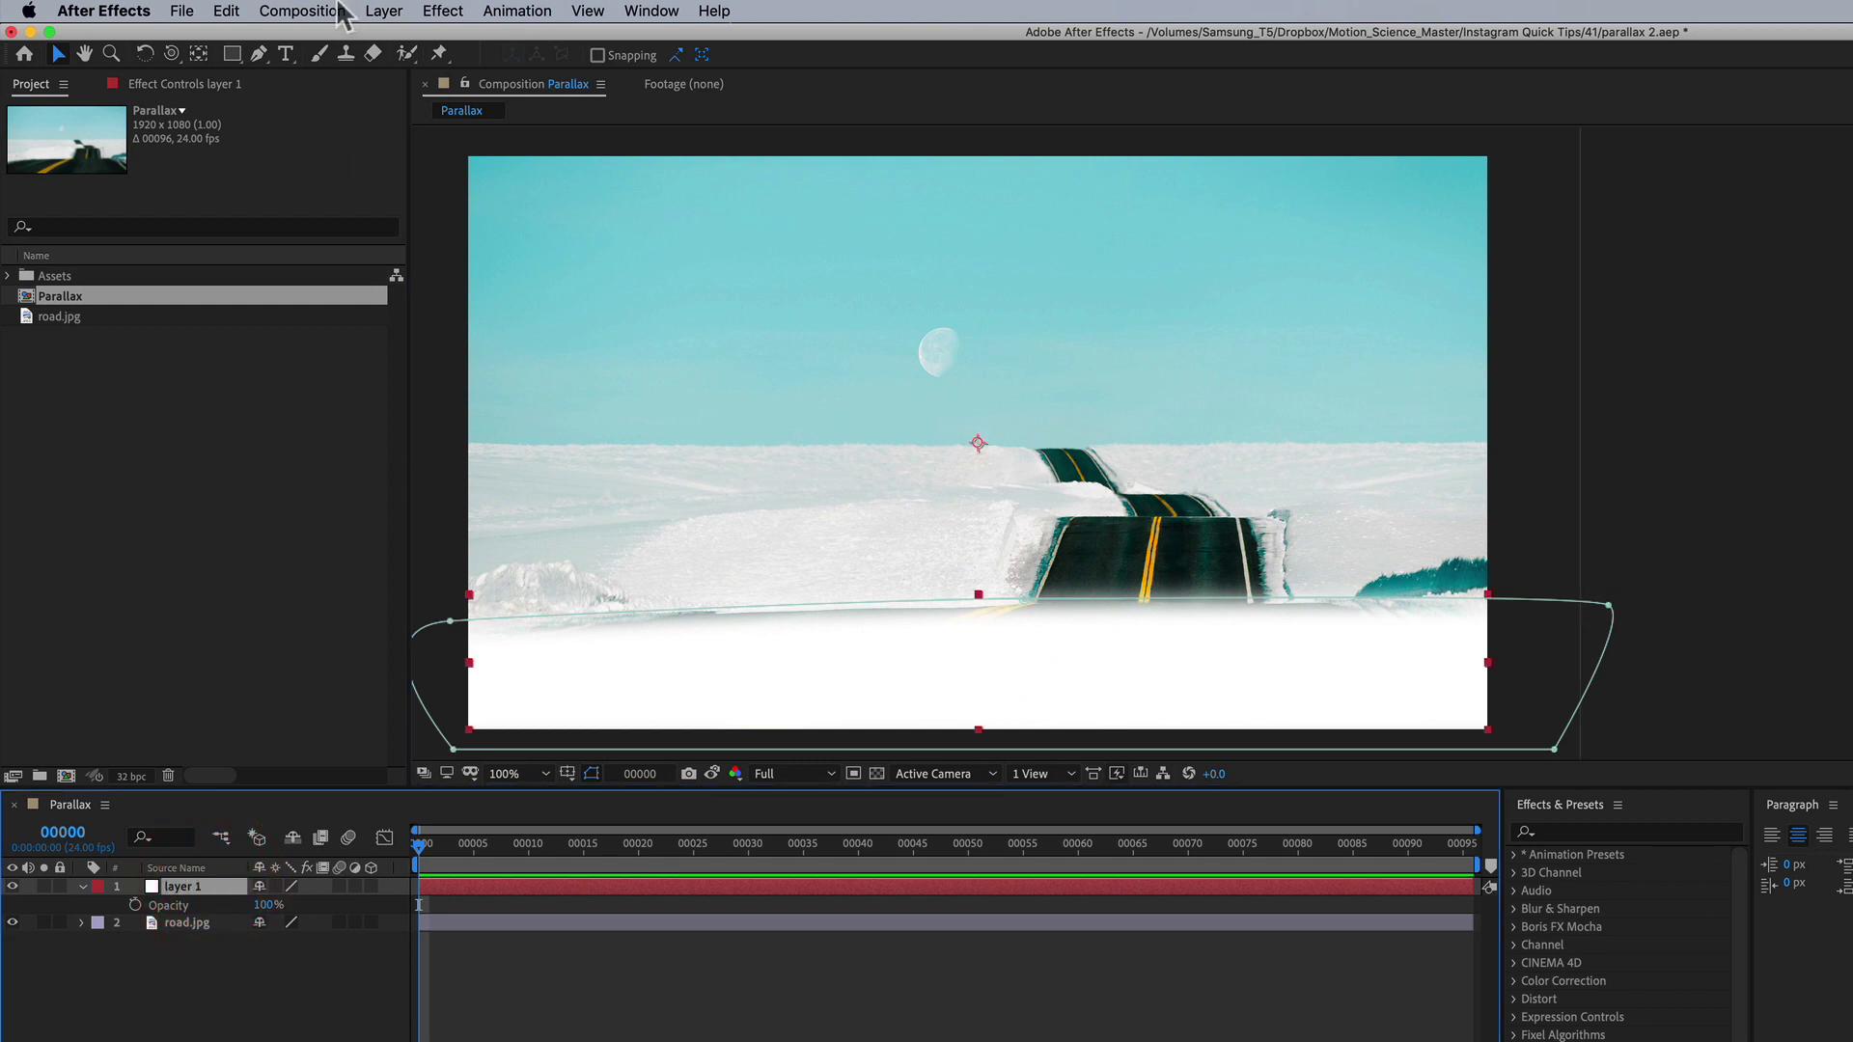
left_click(384, 10)
mouse_move(405, 20)
left_click(645, 58)
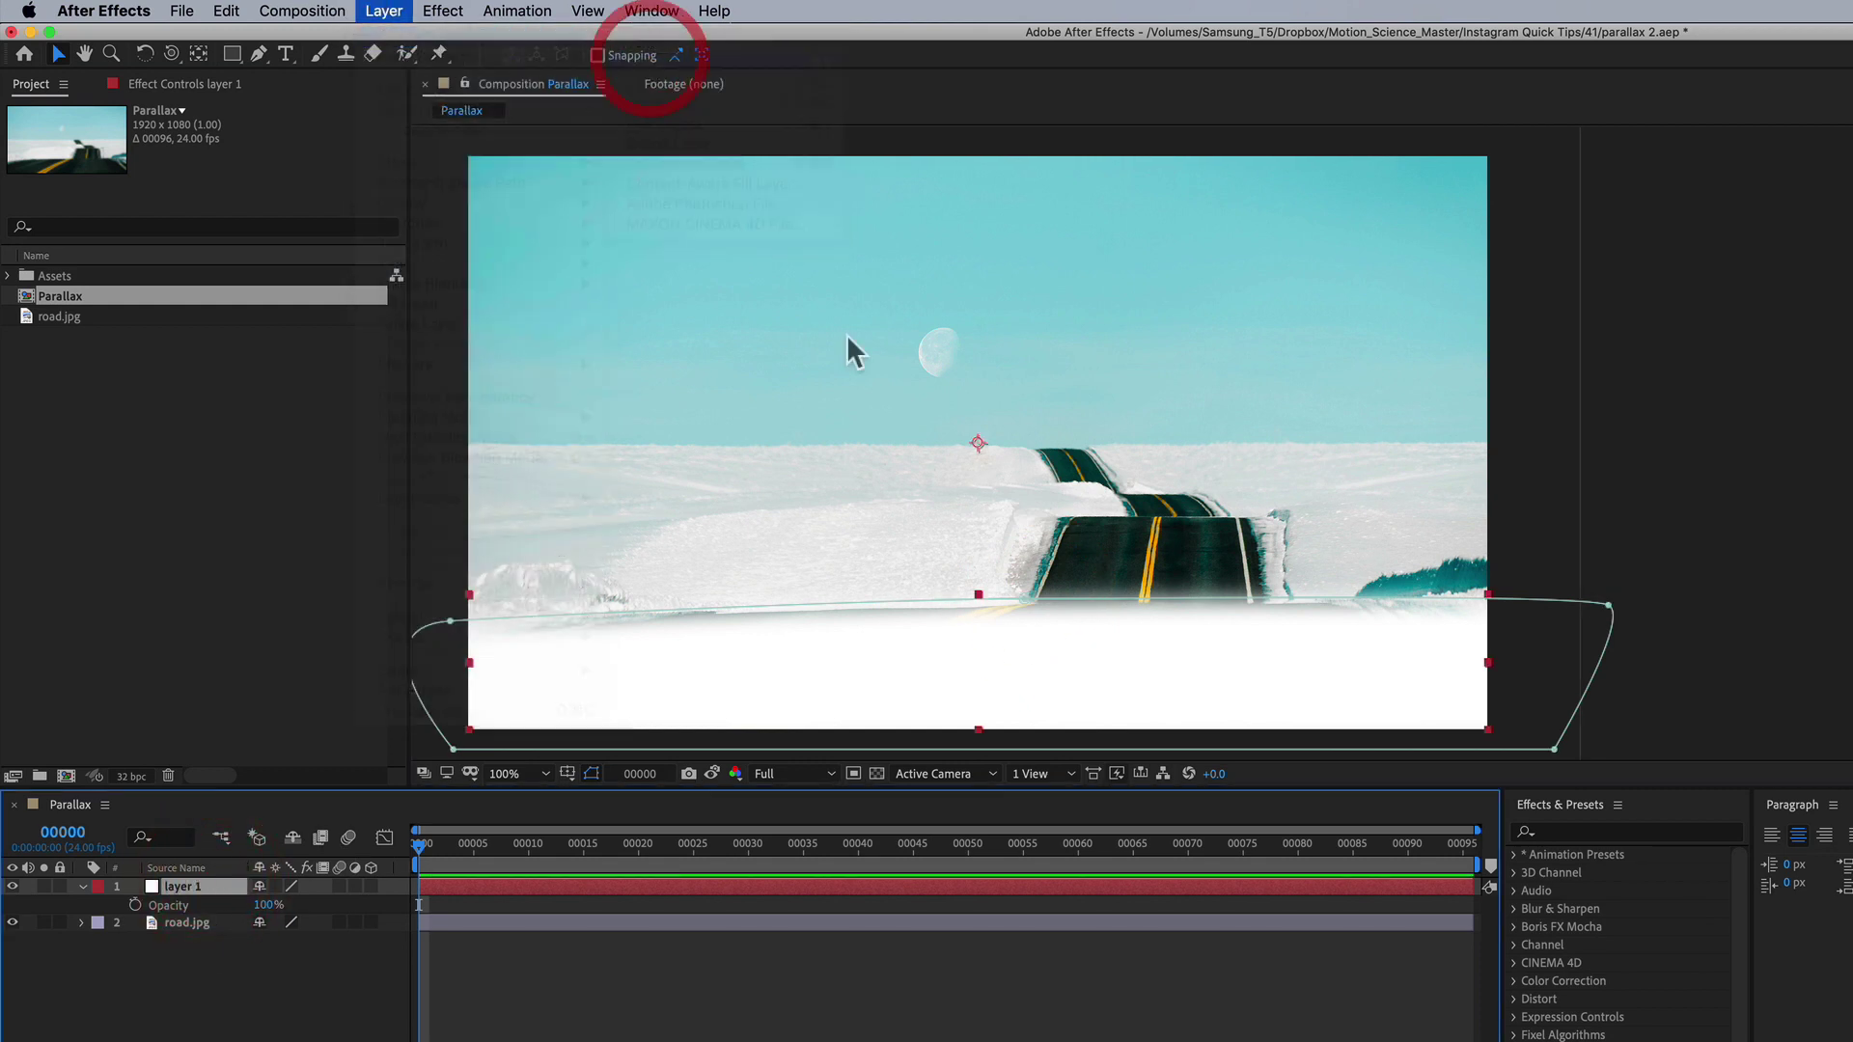
left_click(1261, 733)
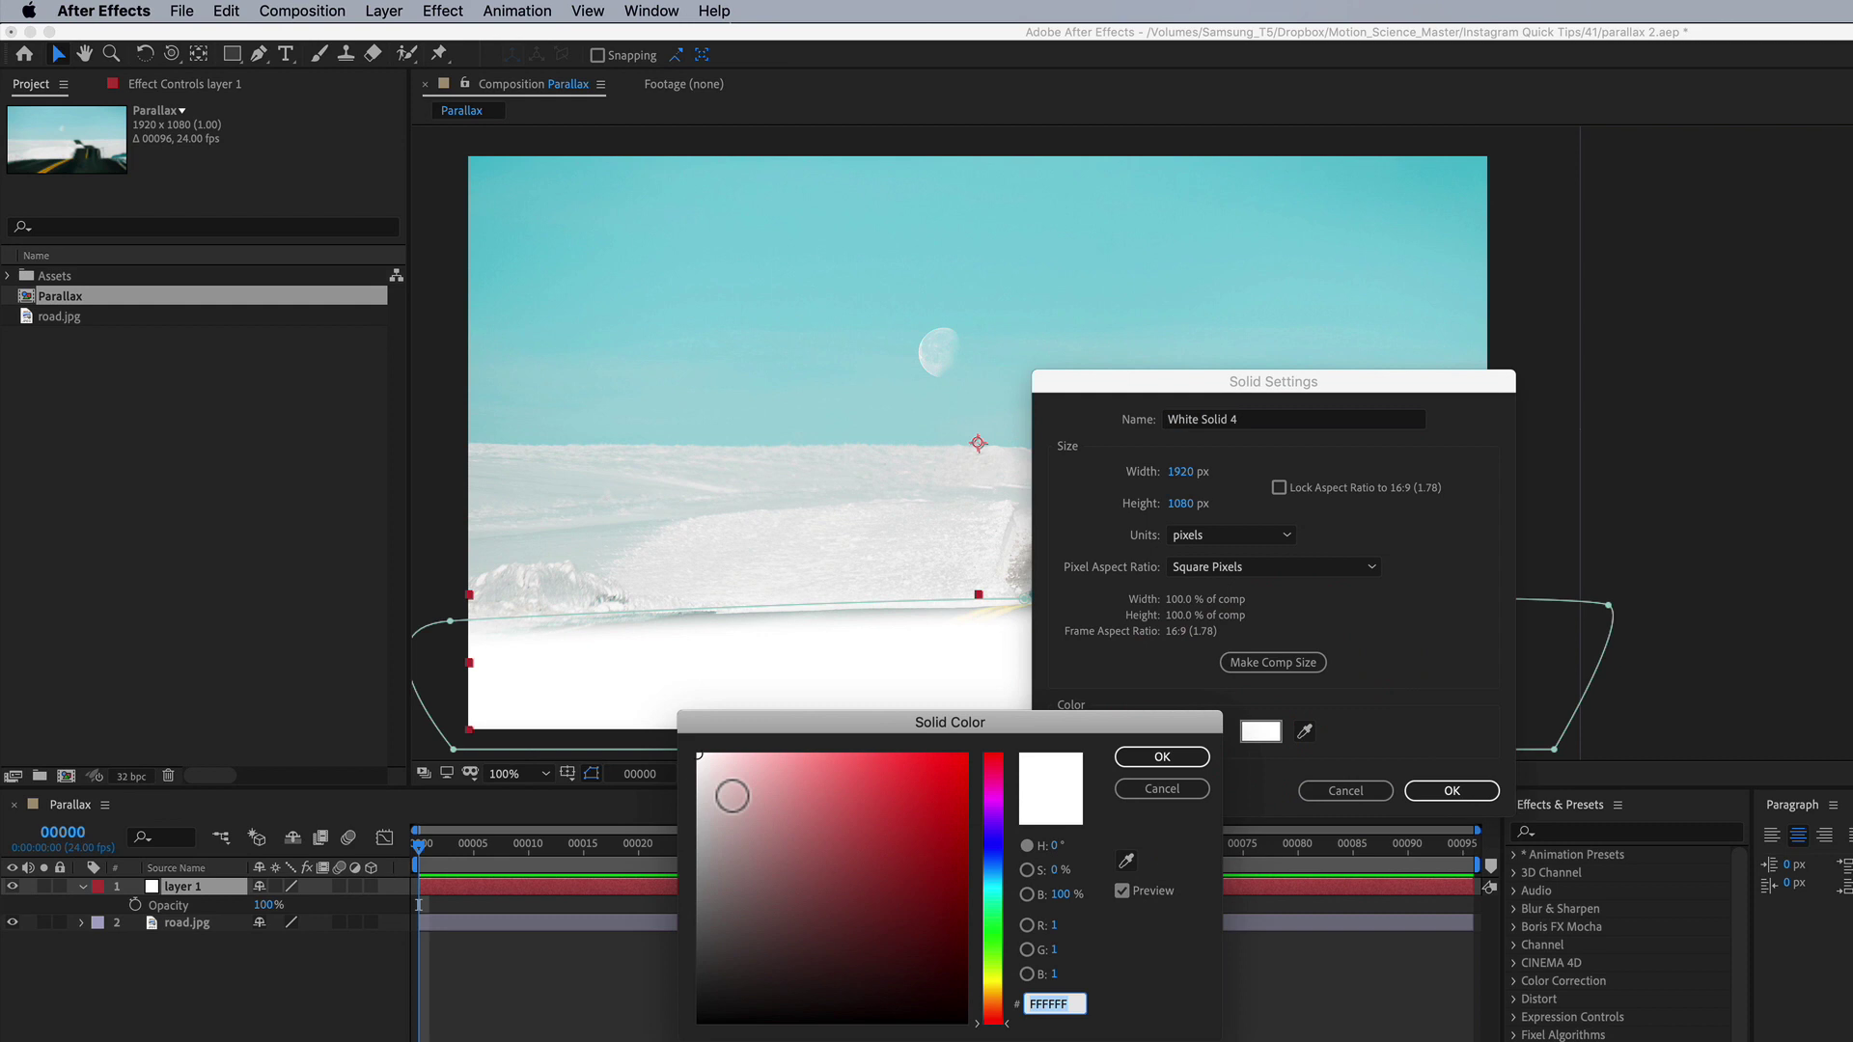
left_click_drag(701, 788, 698, 819)
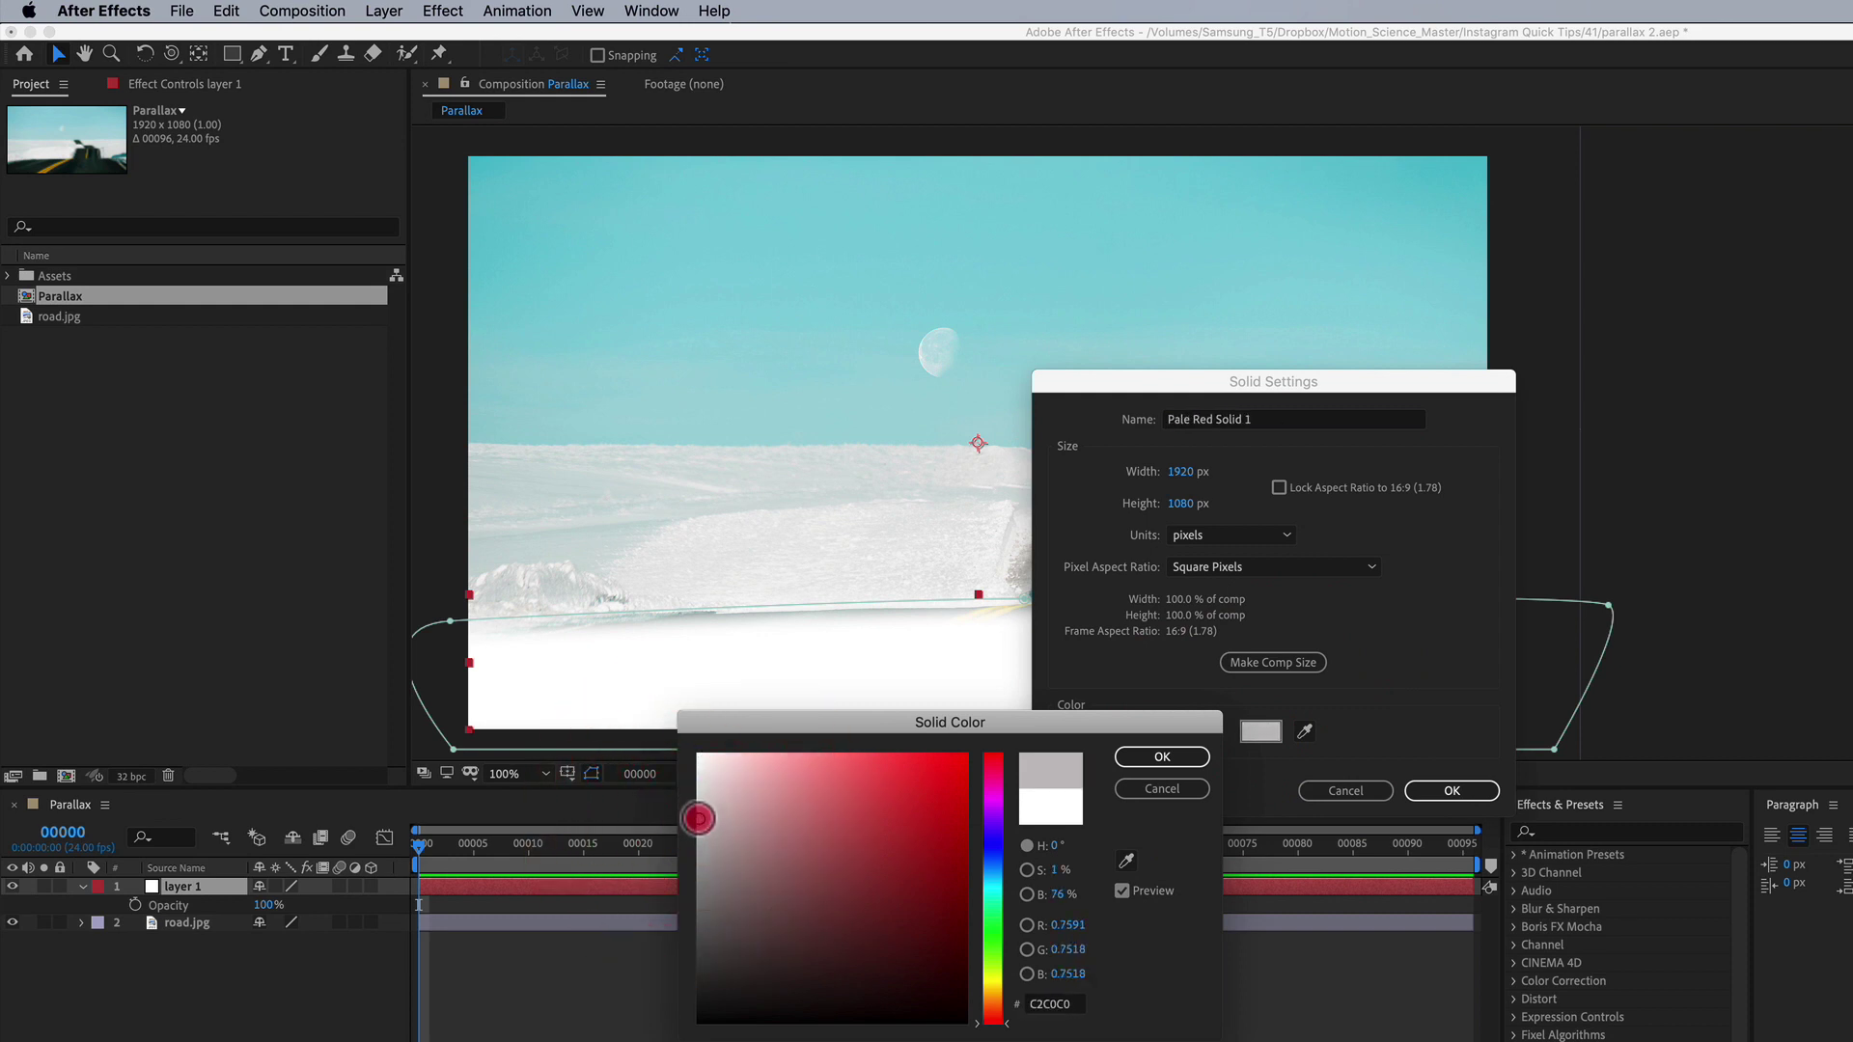
left_click(1162, 757)
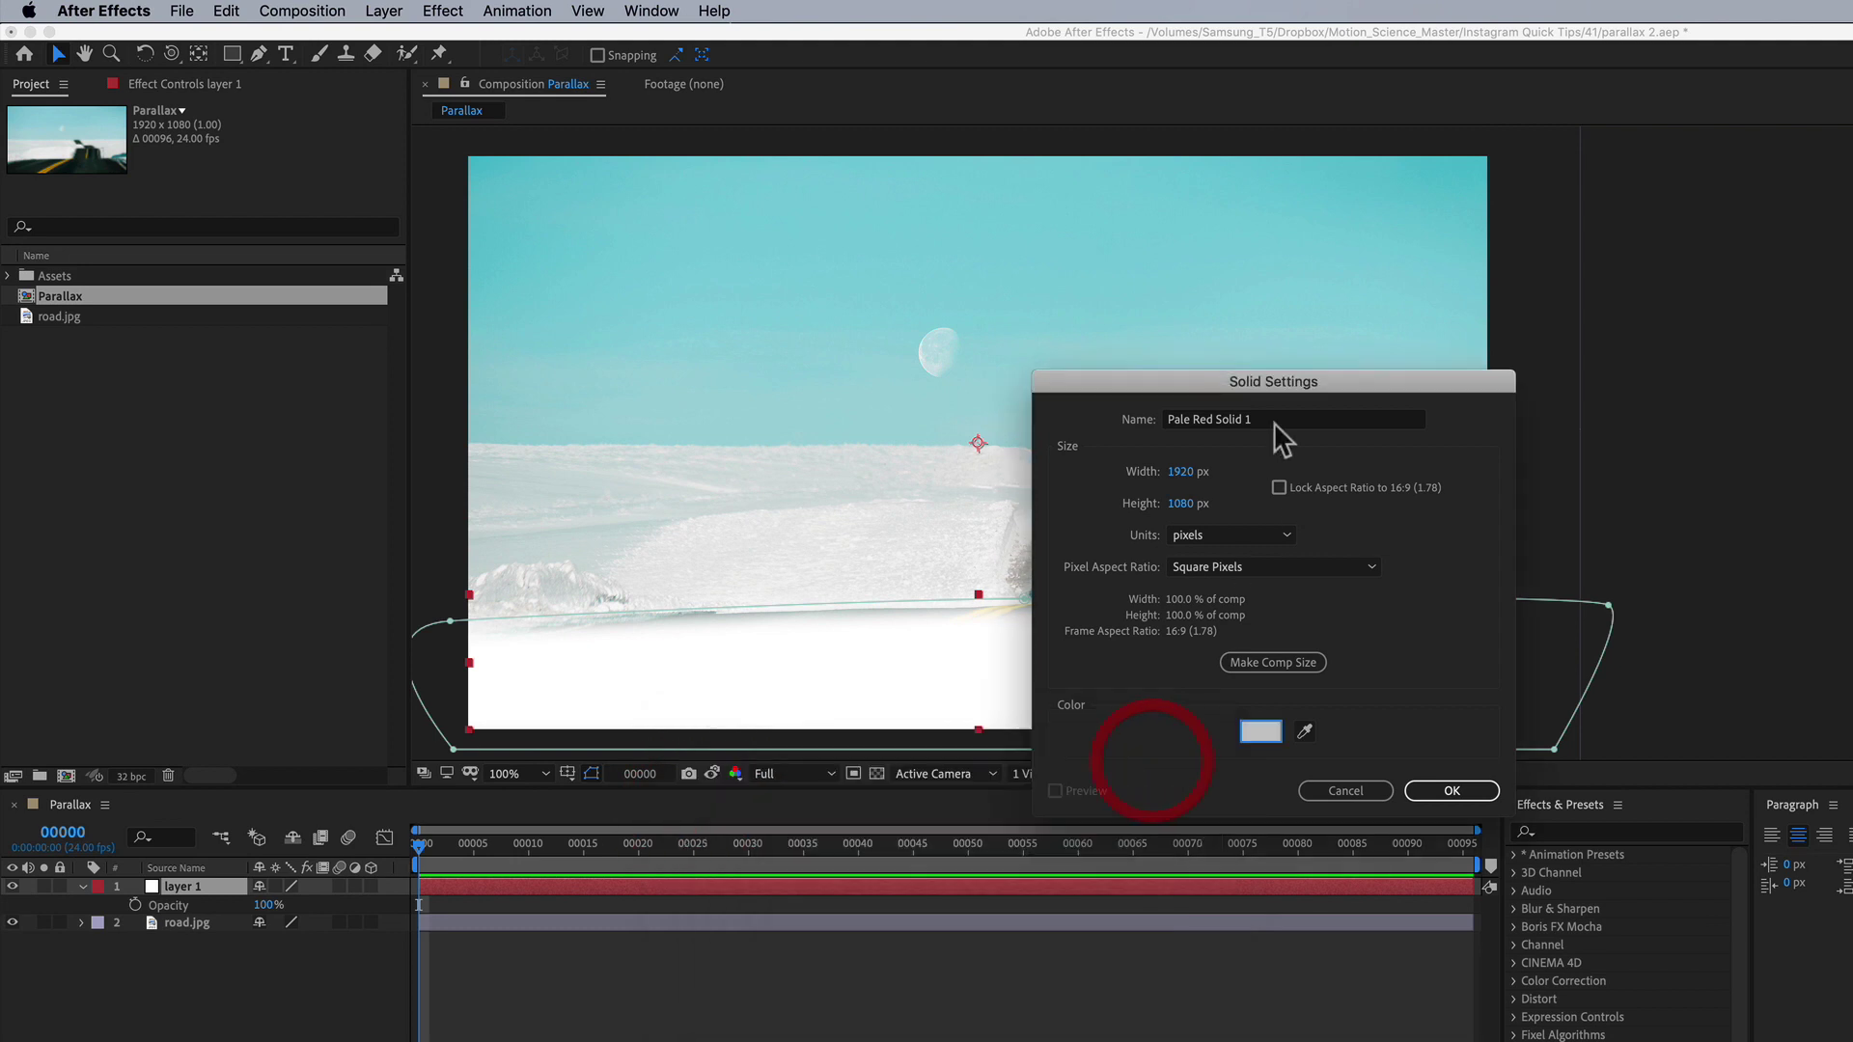
left_click(1270, 420)
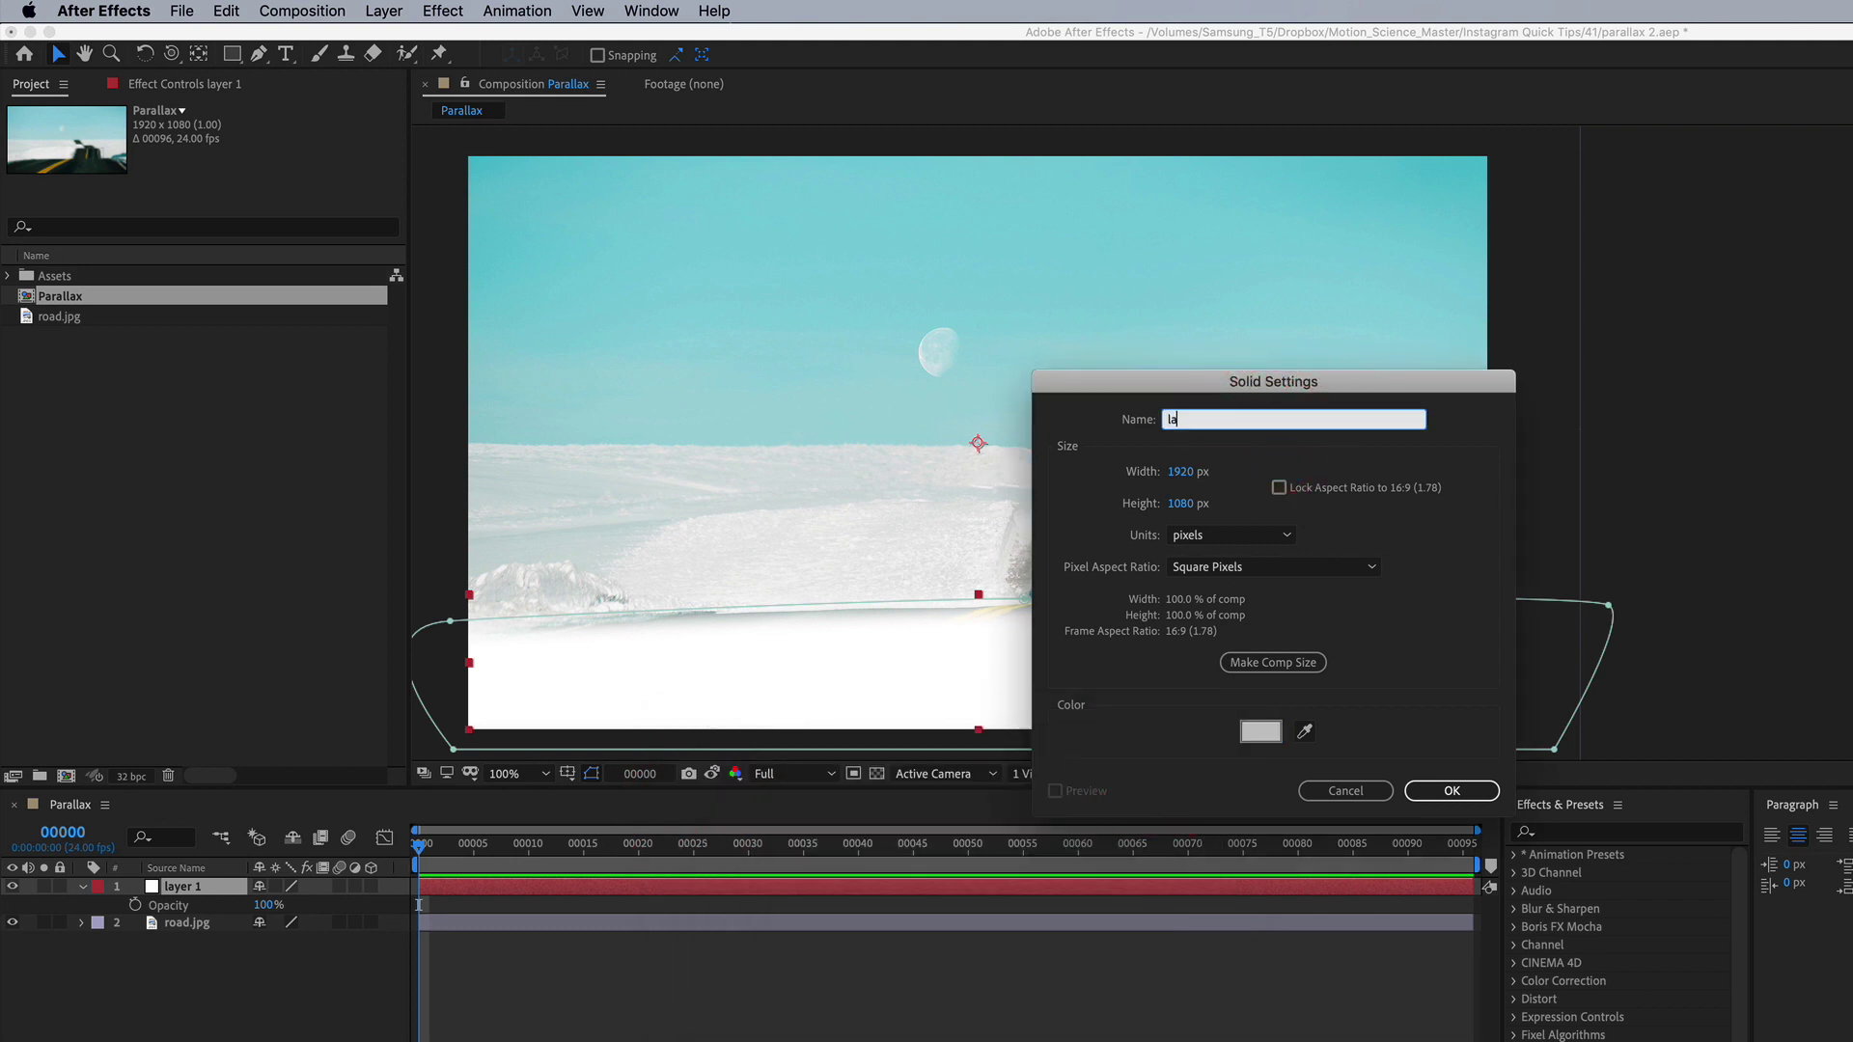
type("layer 2")
key("Return")
key("t")
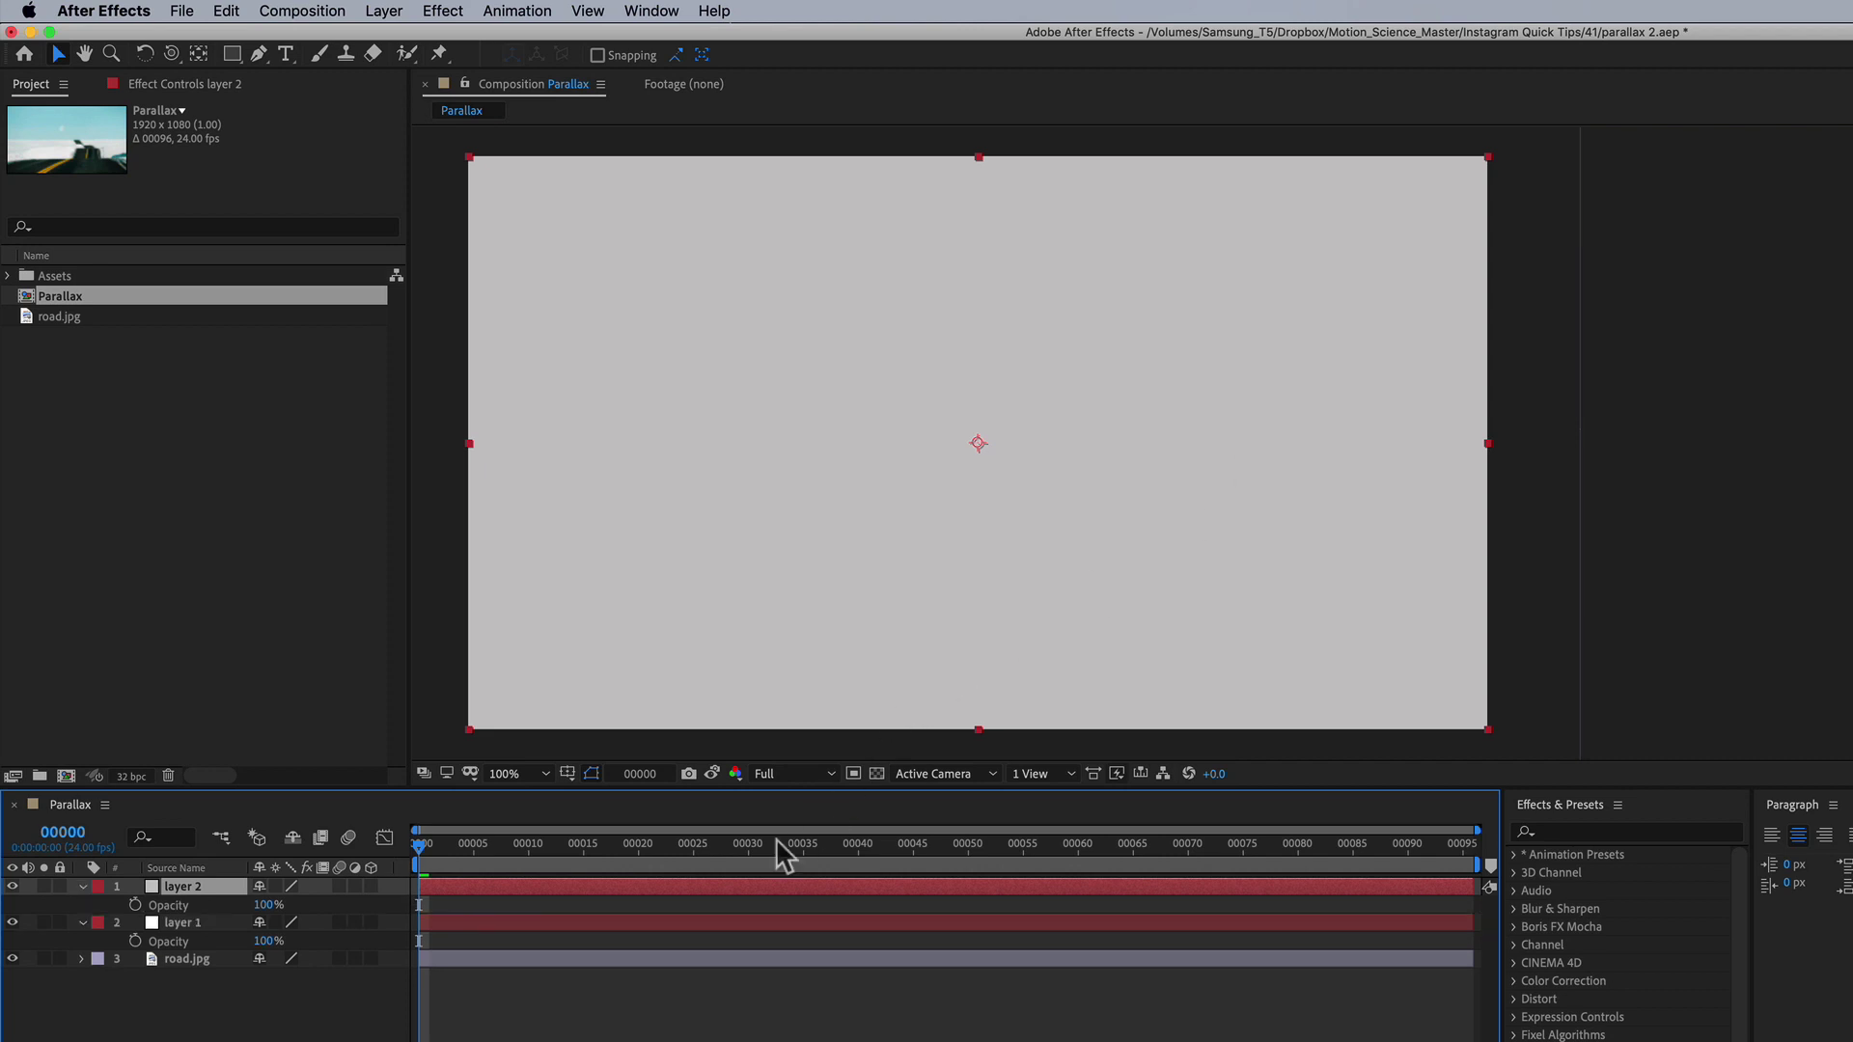
left_click_drag(270, 912, 110, 932)
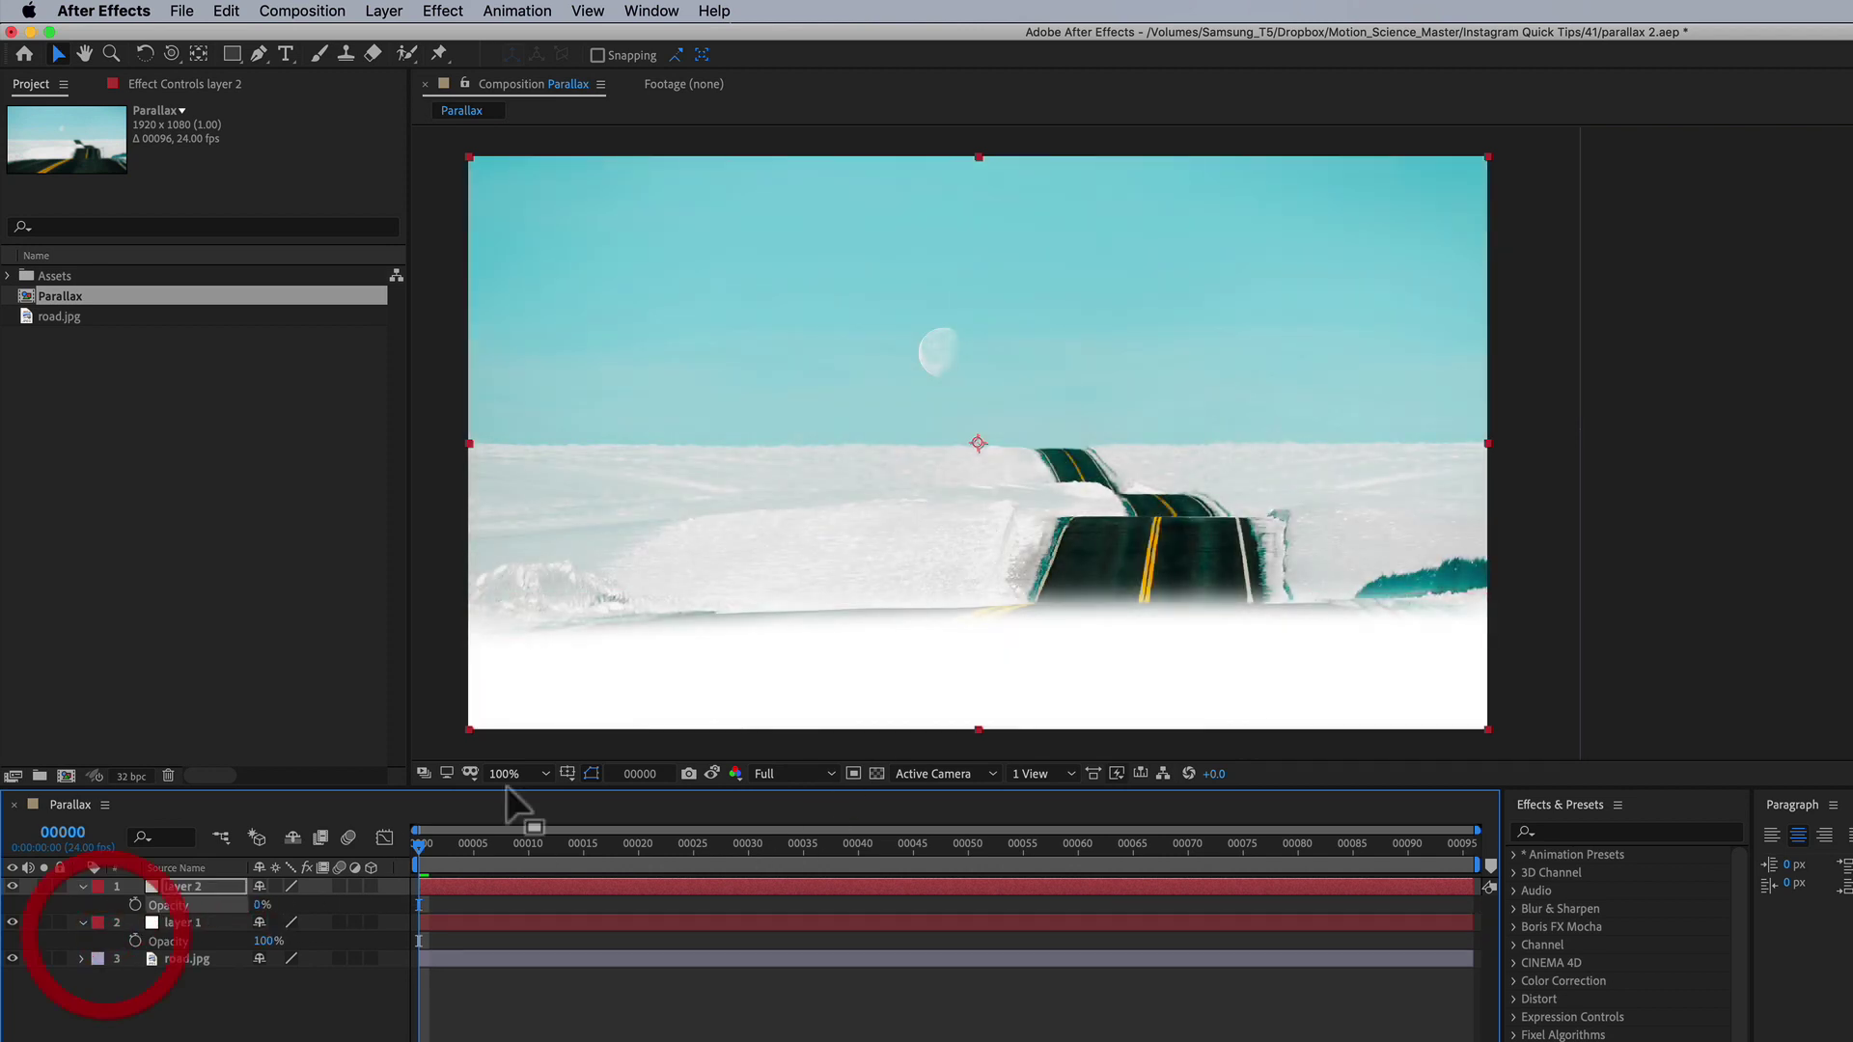
- Draw a closed curved Pen mask on layer 2 around the ground below the horizon
left_click(259, 54)
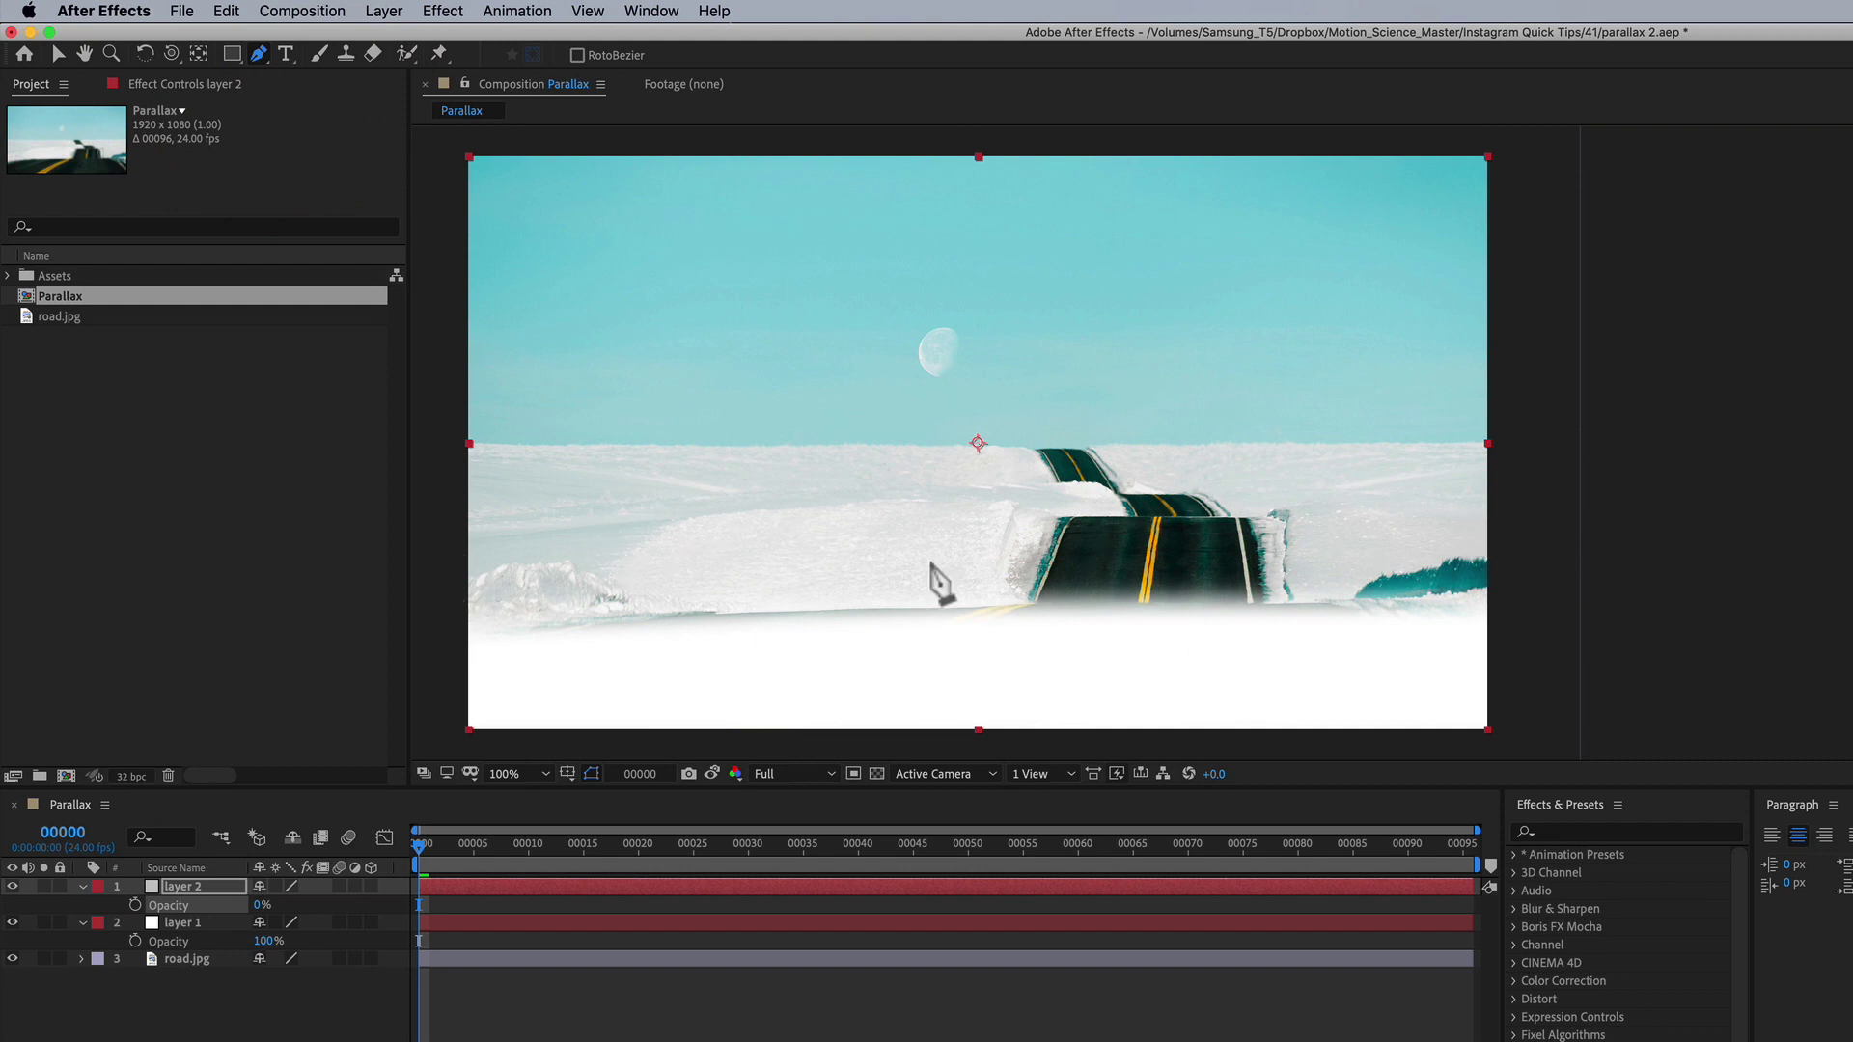
left_click_drag(415, 548, 456, 541)
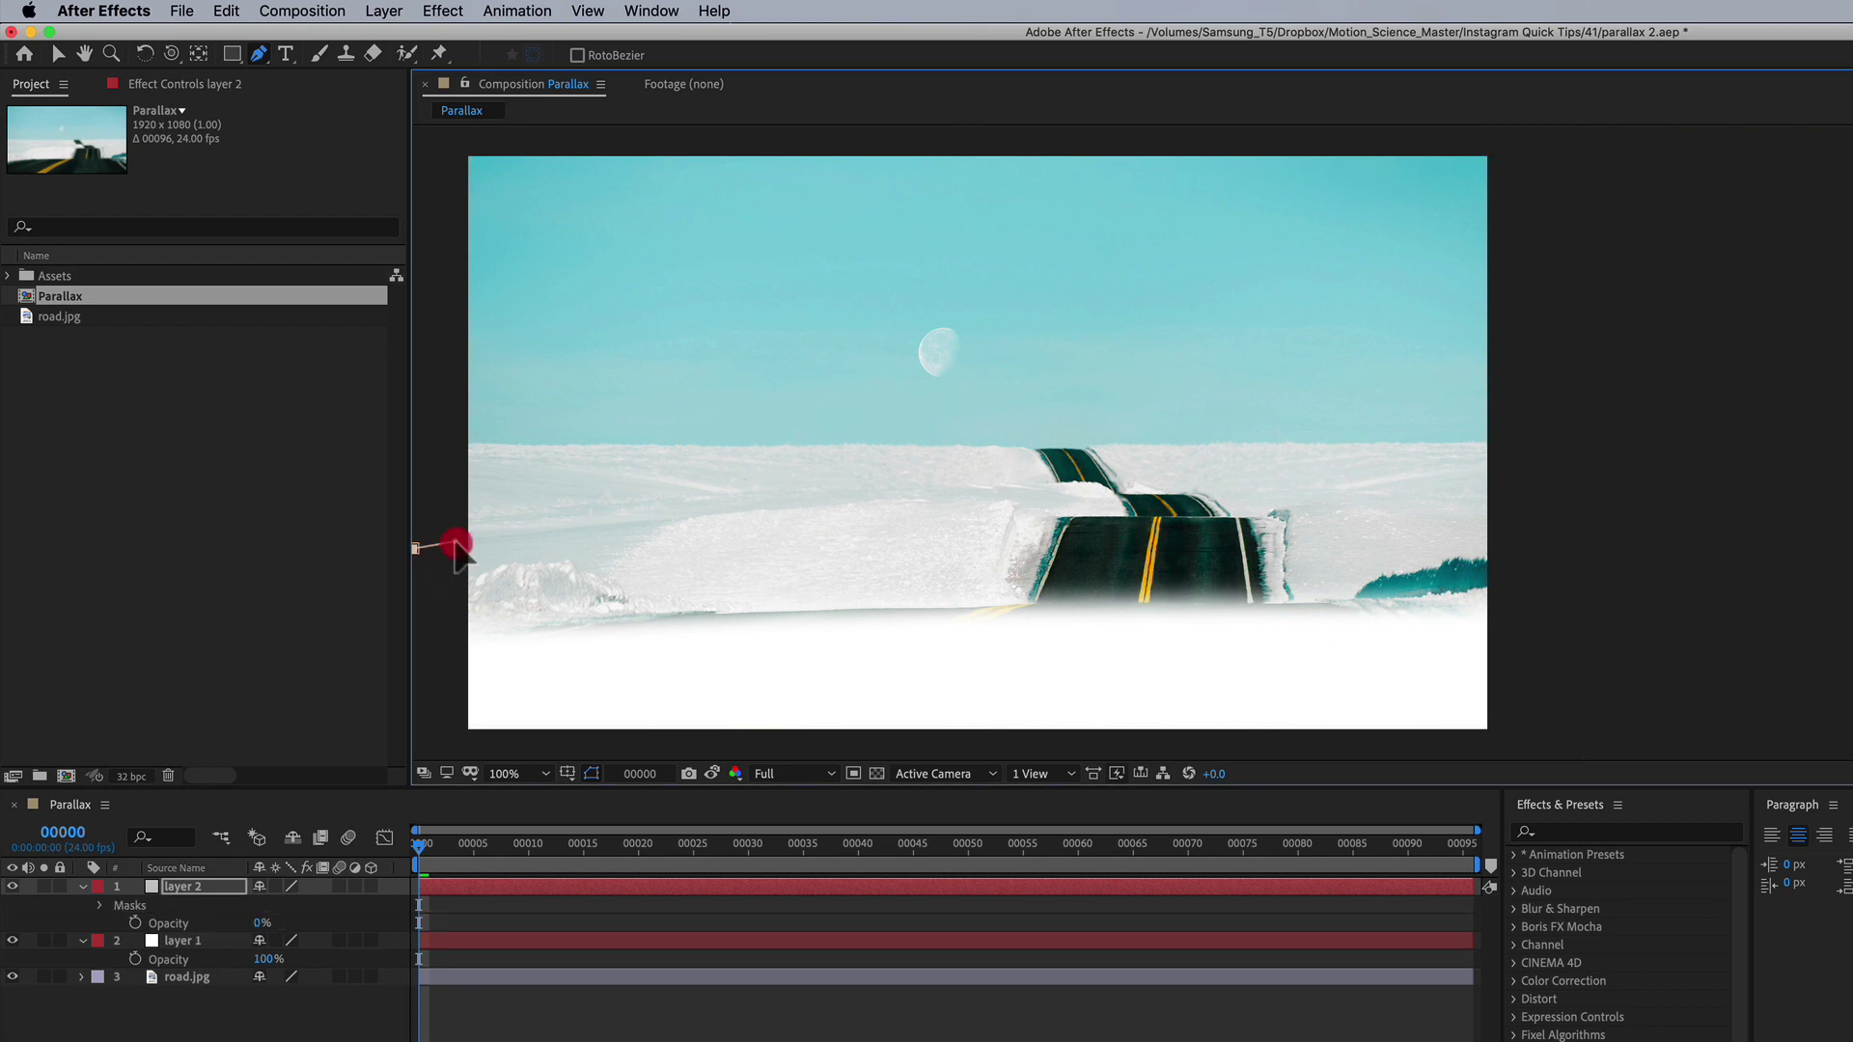
left_click_drag(1020, 516, 1096, 519)
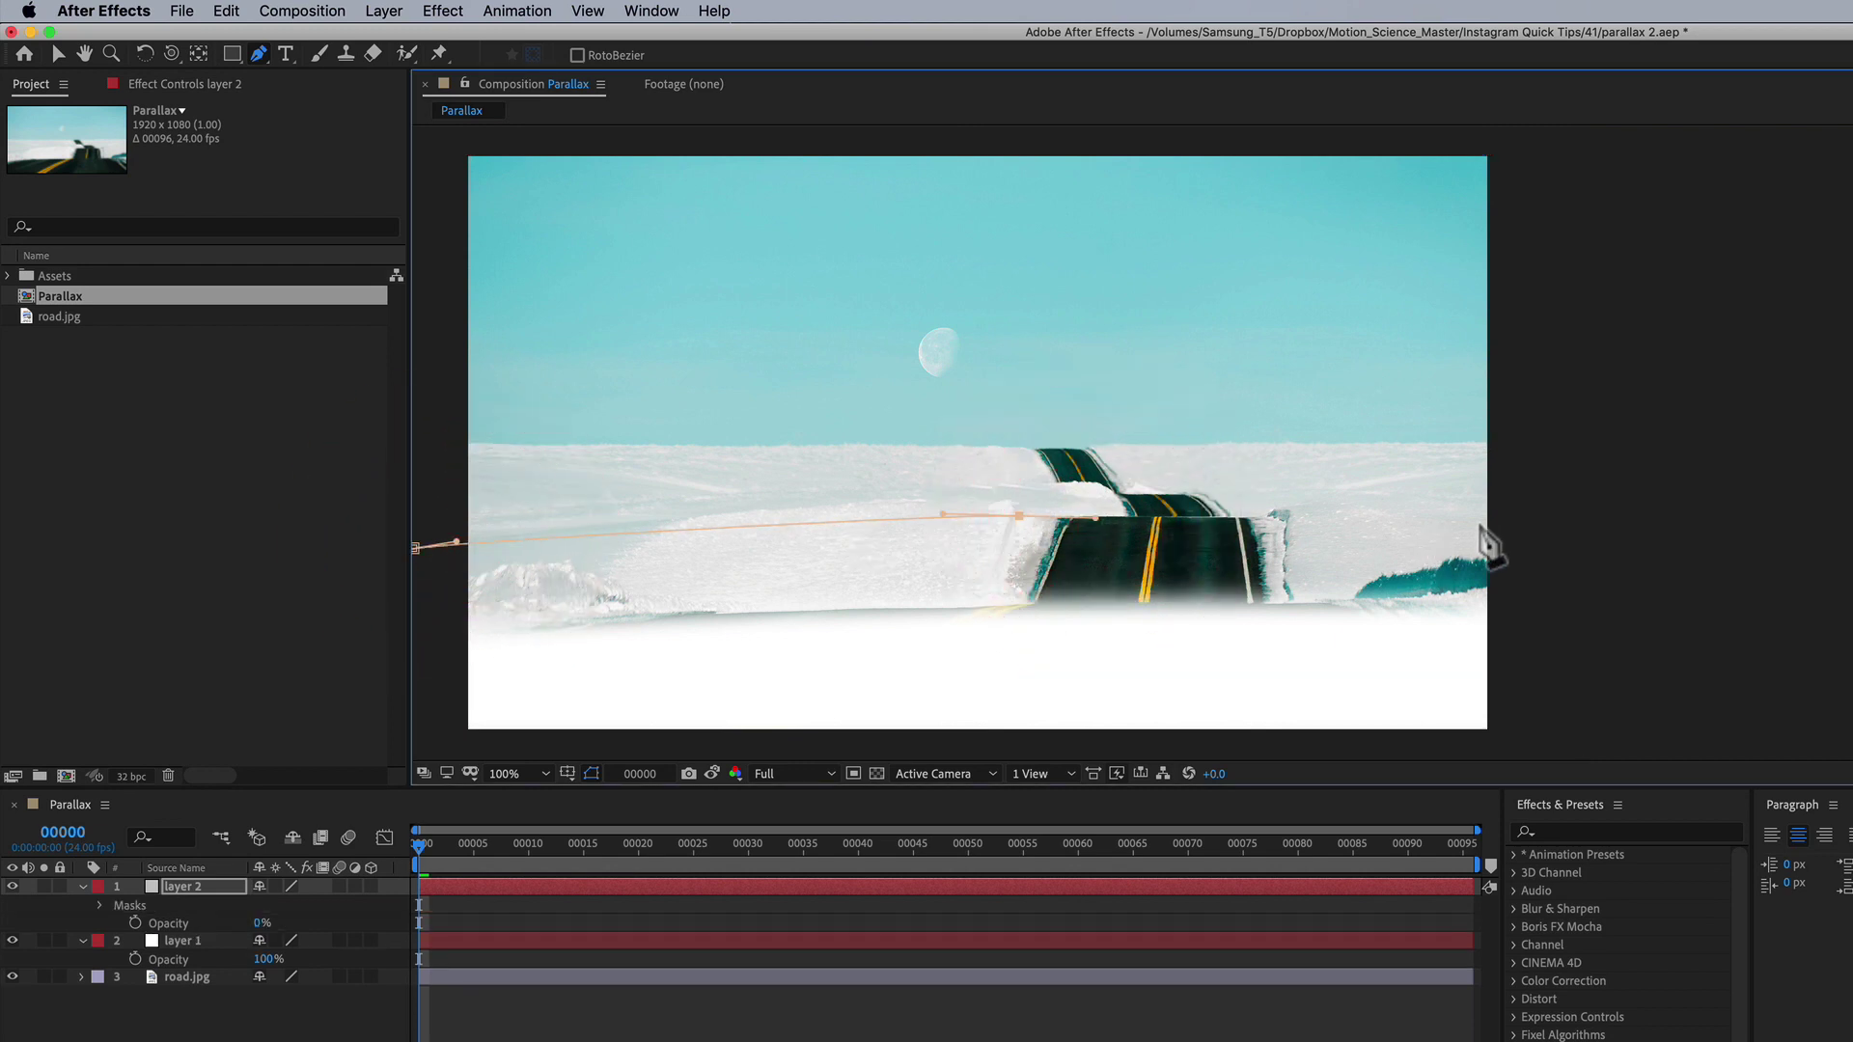
left_click_drag(1538, 526, 1629, 546)
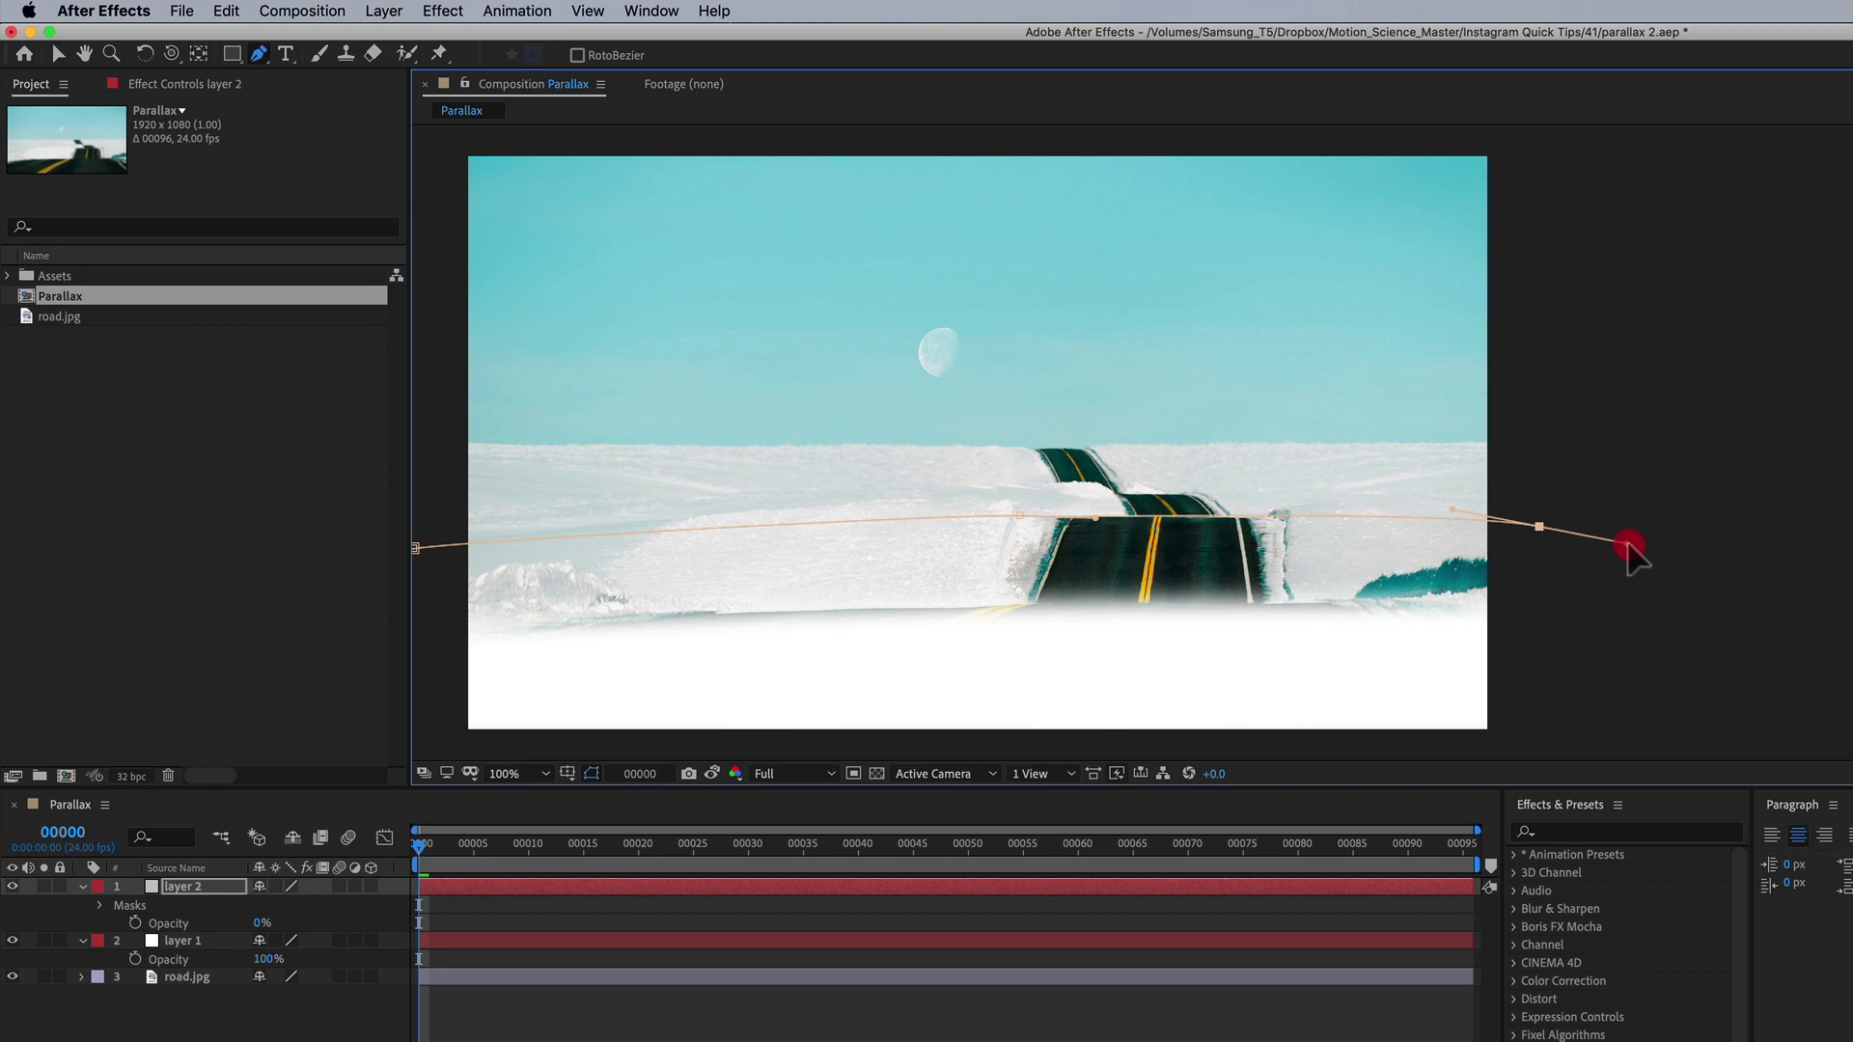
left_click(1606, 692)
left_click(430, 701)
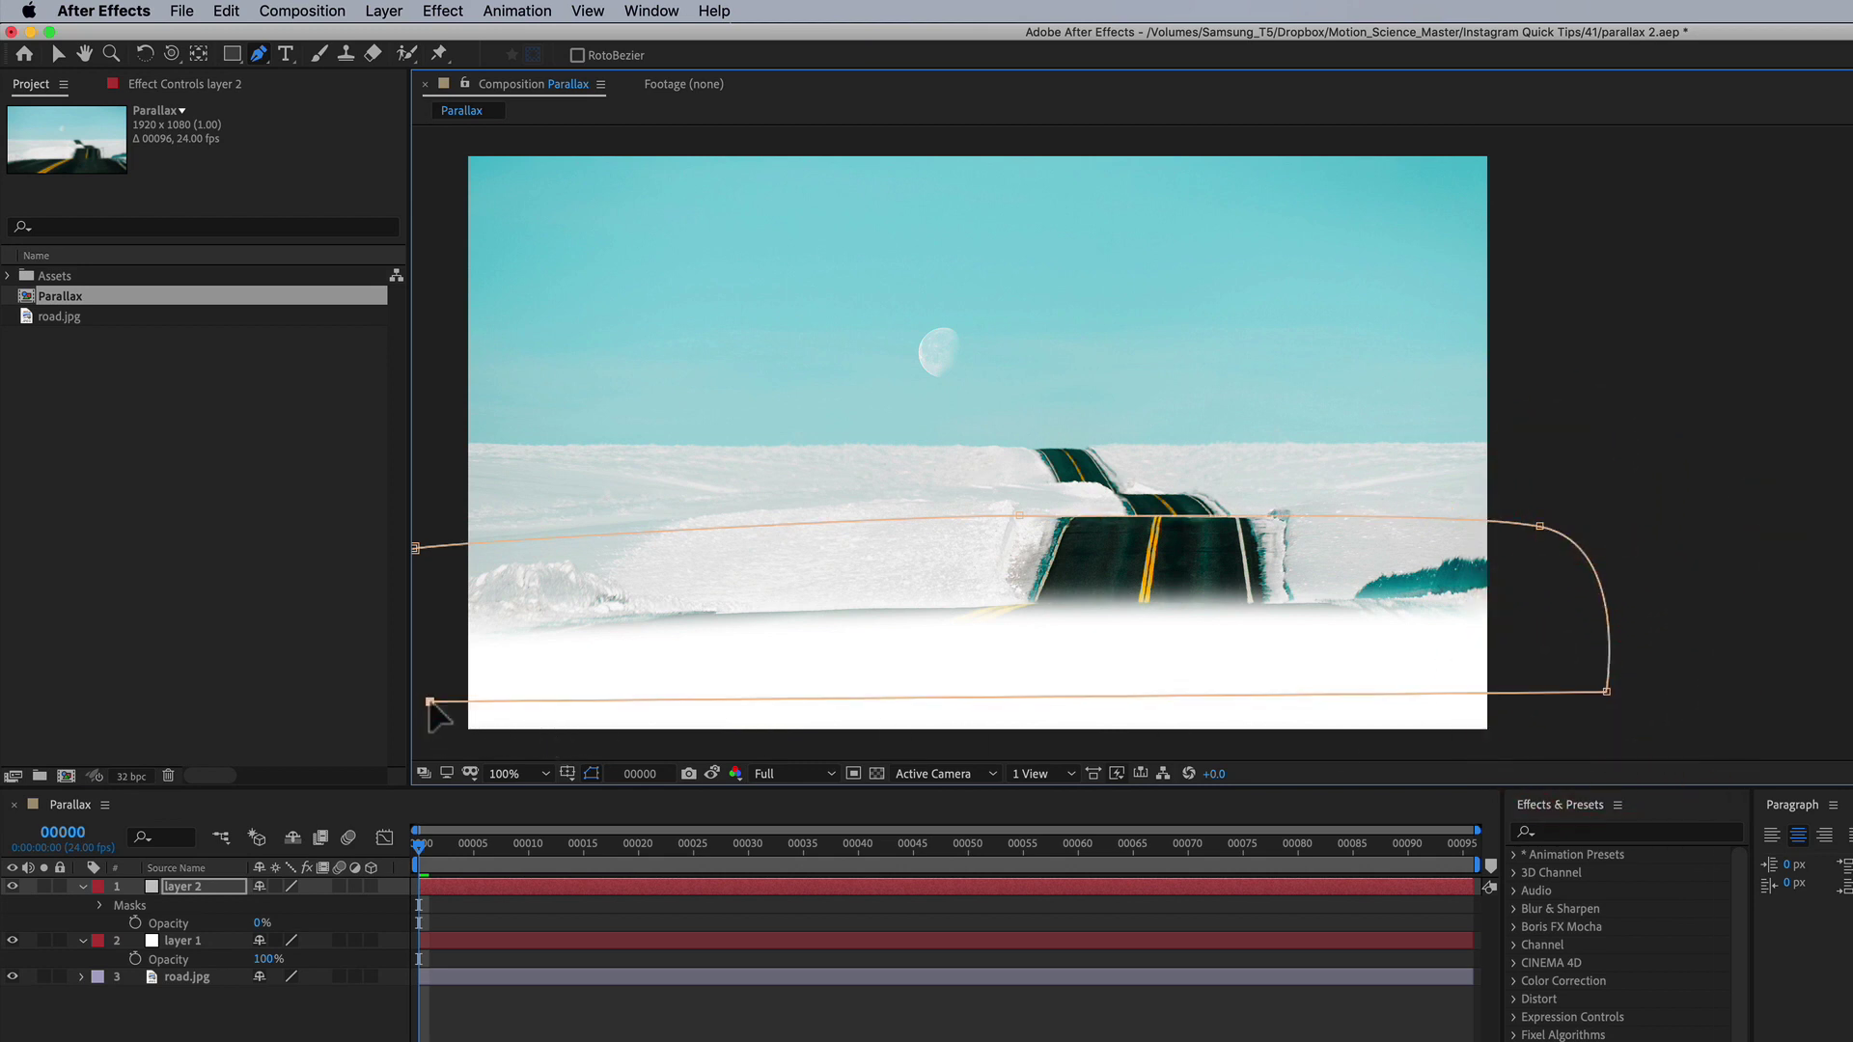
left_click_drag(415, 549, 456, 542)
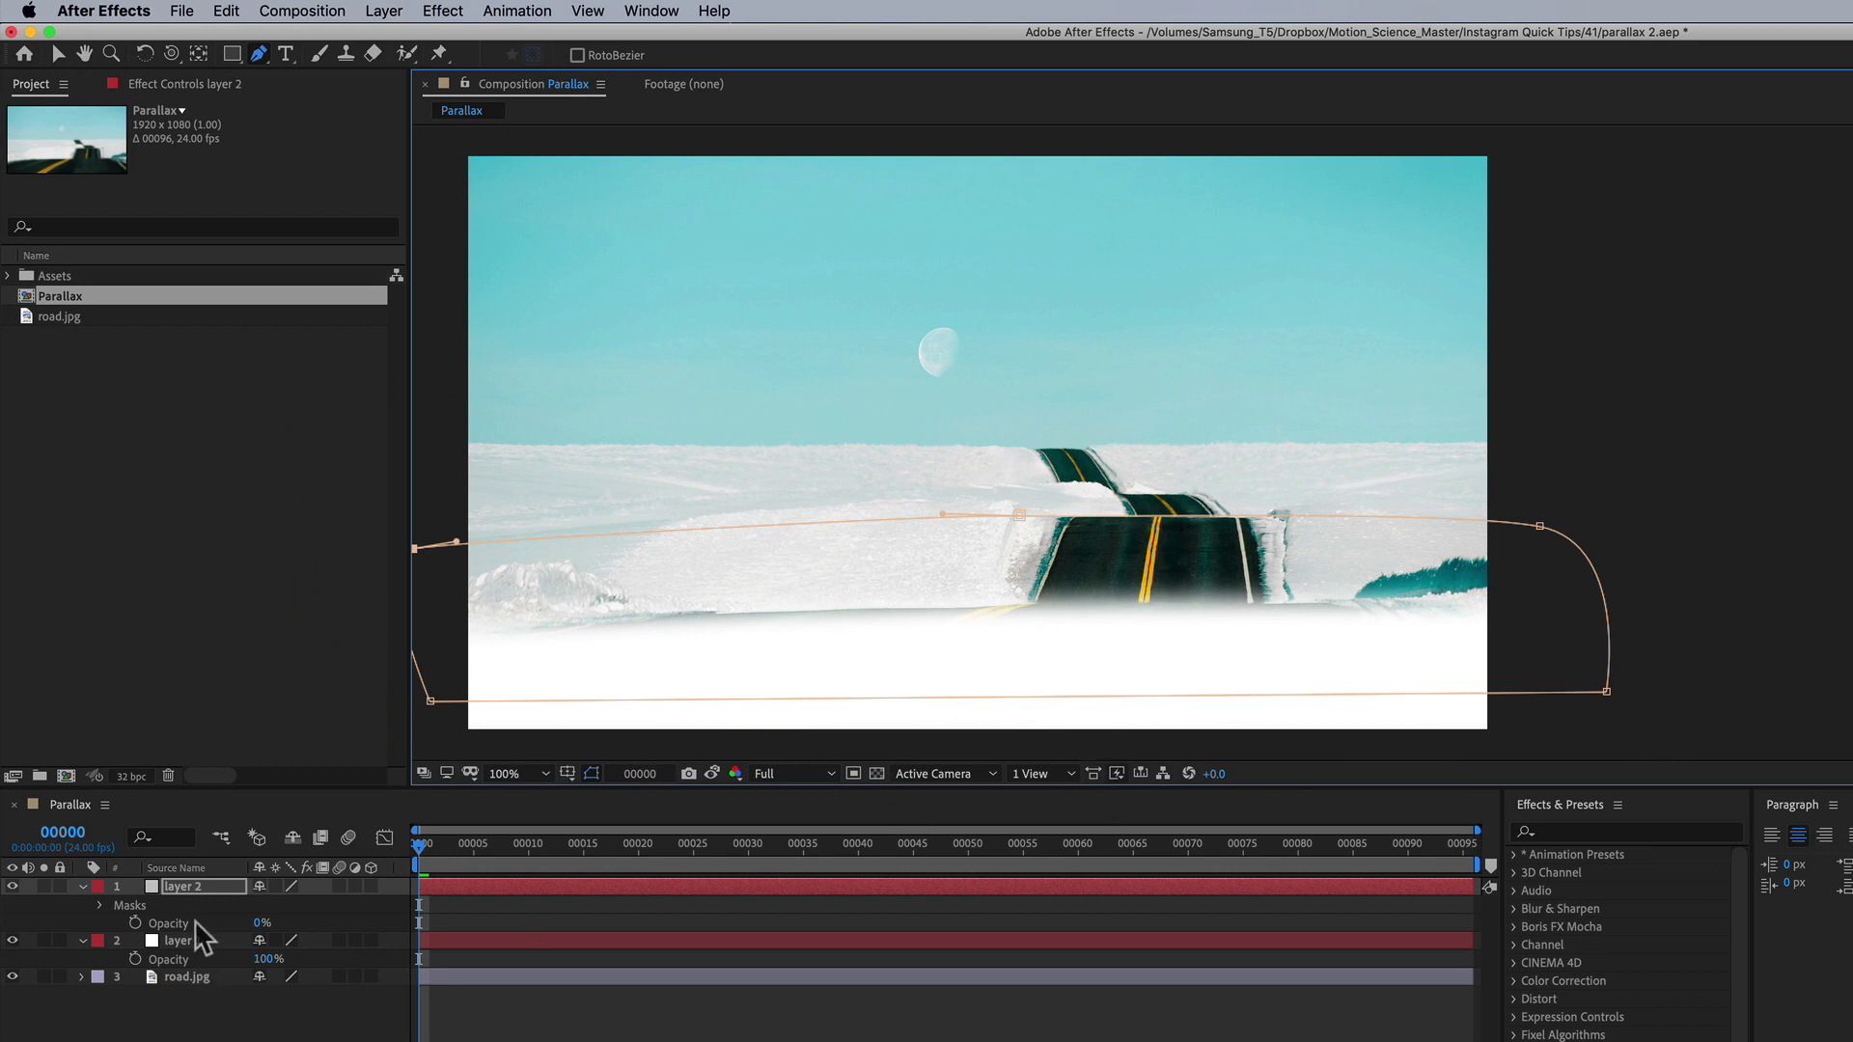
- Feather layer 2's mask edge and raise its opacity to 100%
key("f")
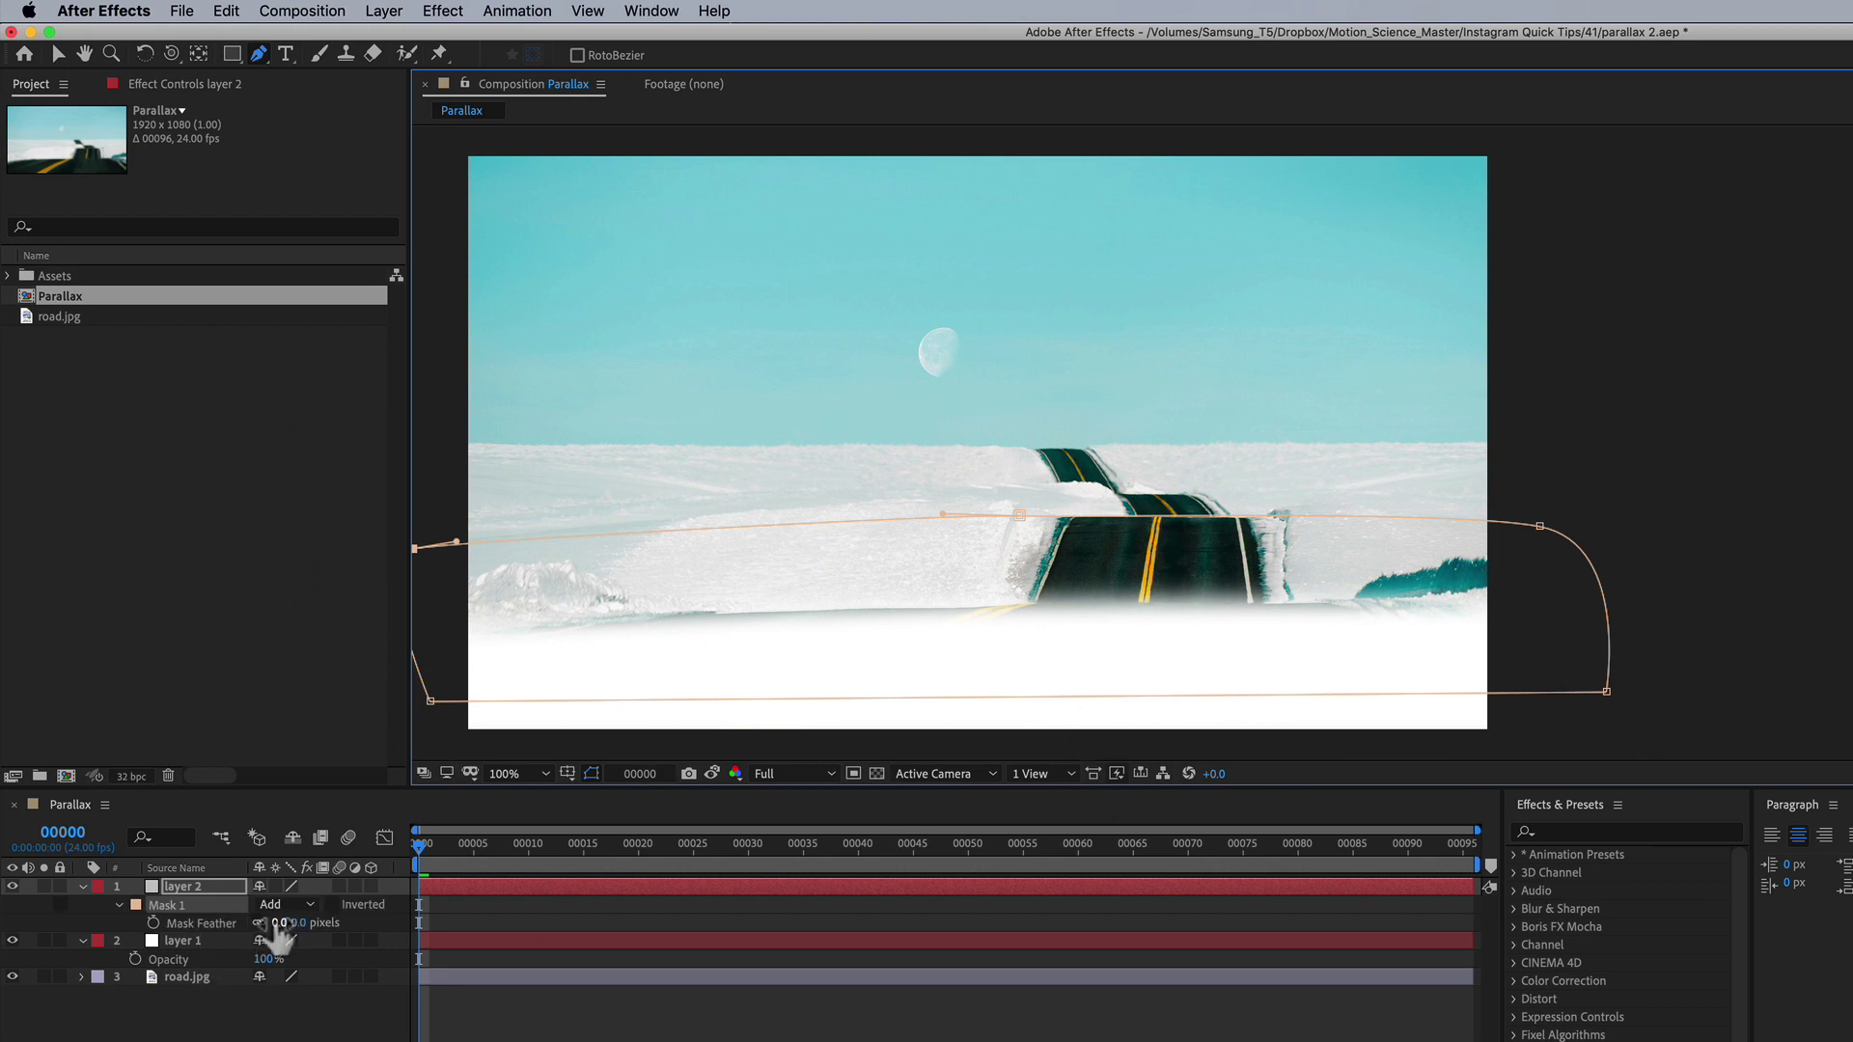
left_click_drag(279, 923, 337, 925)
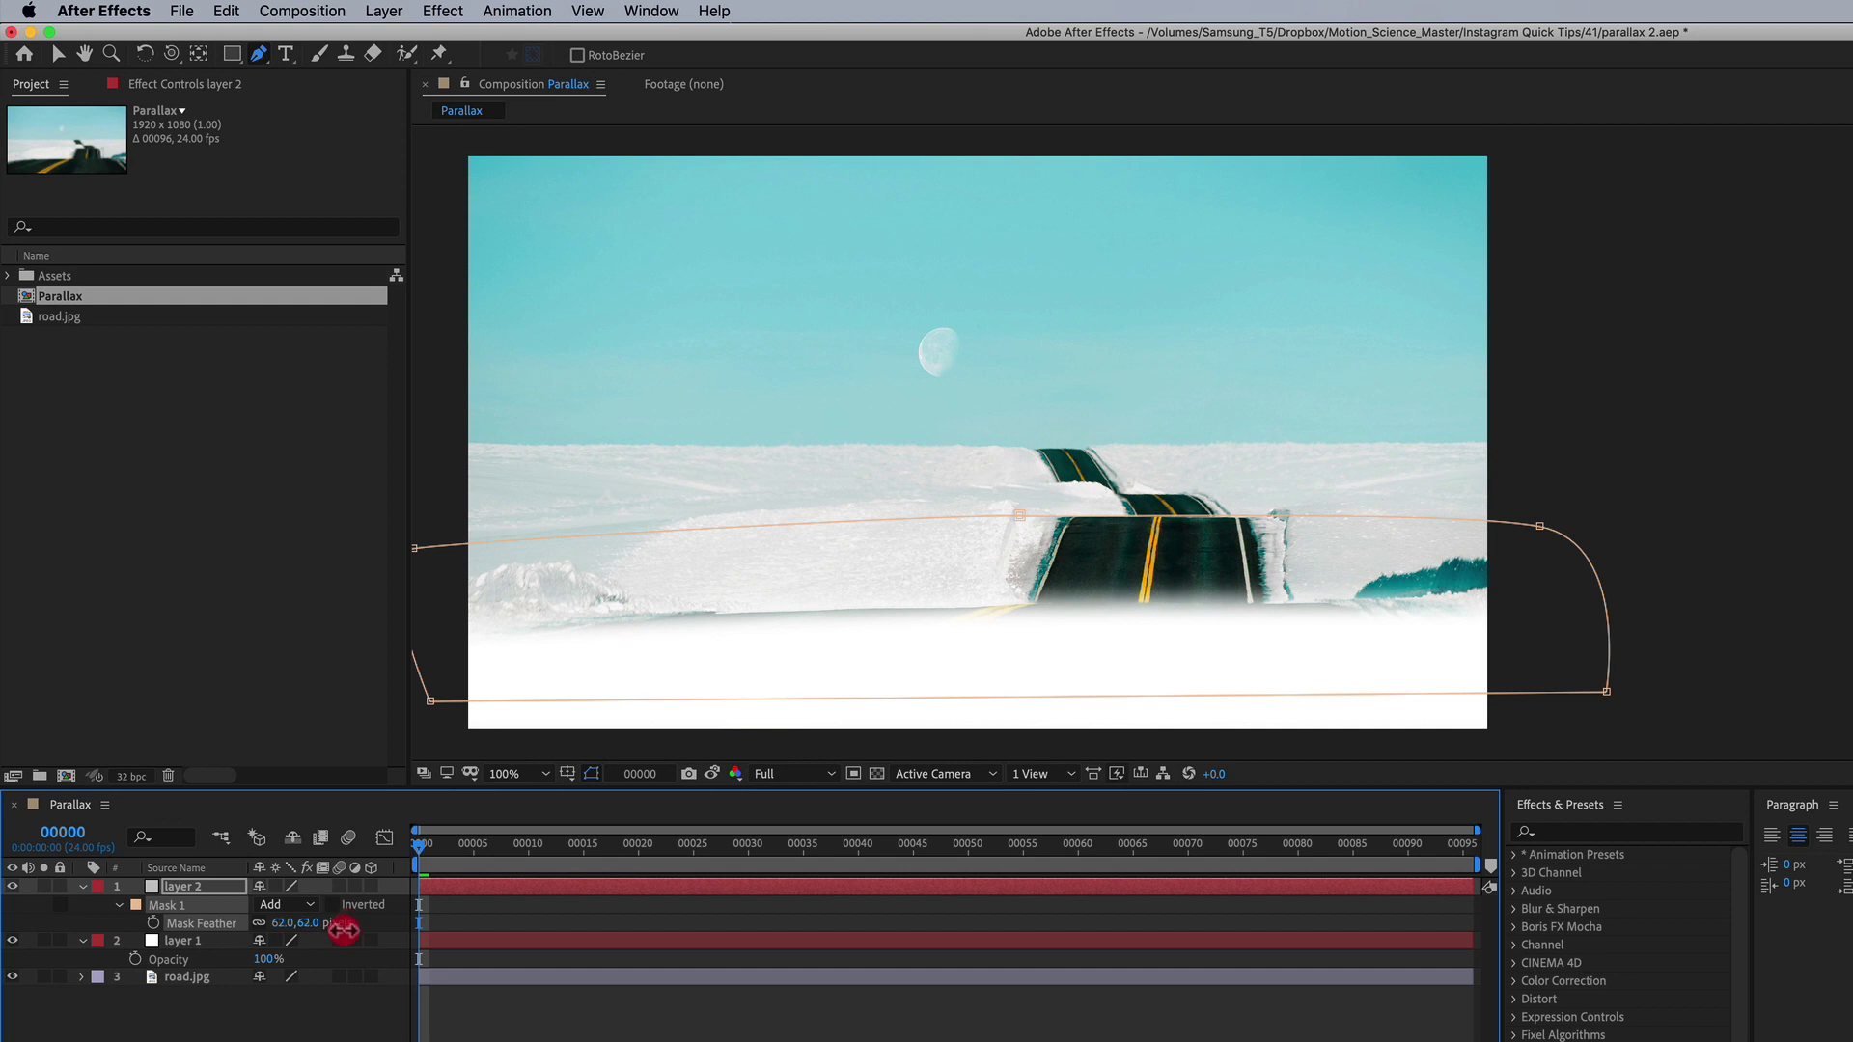
key("t")
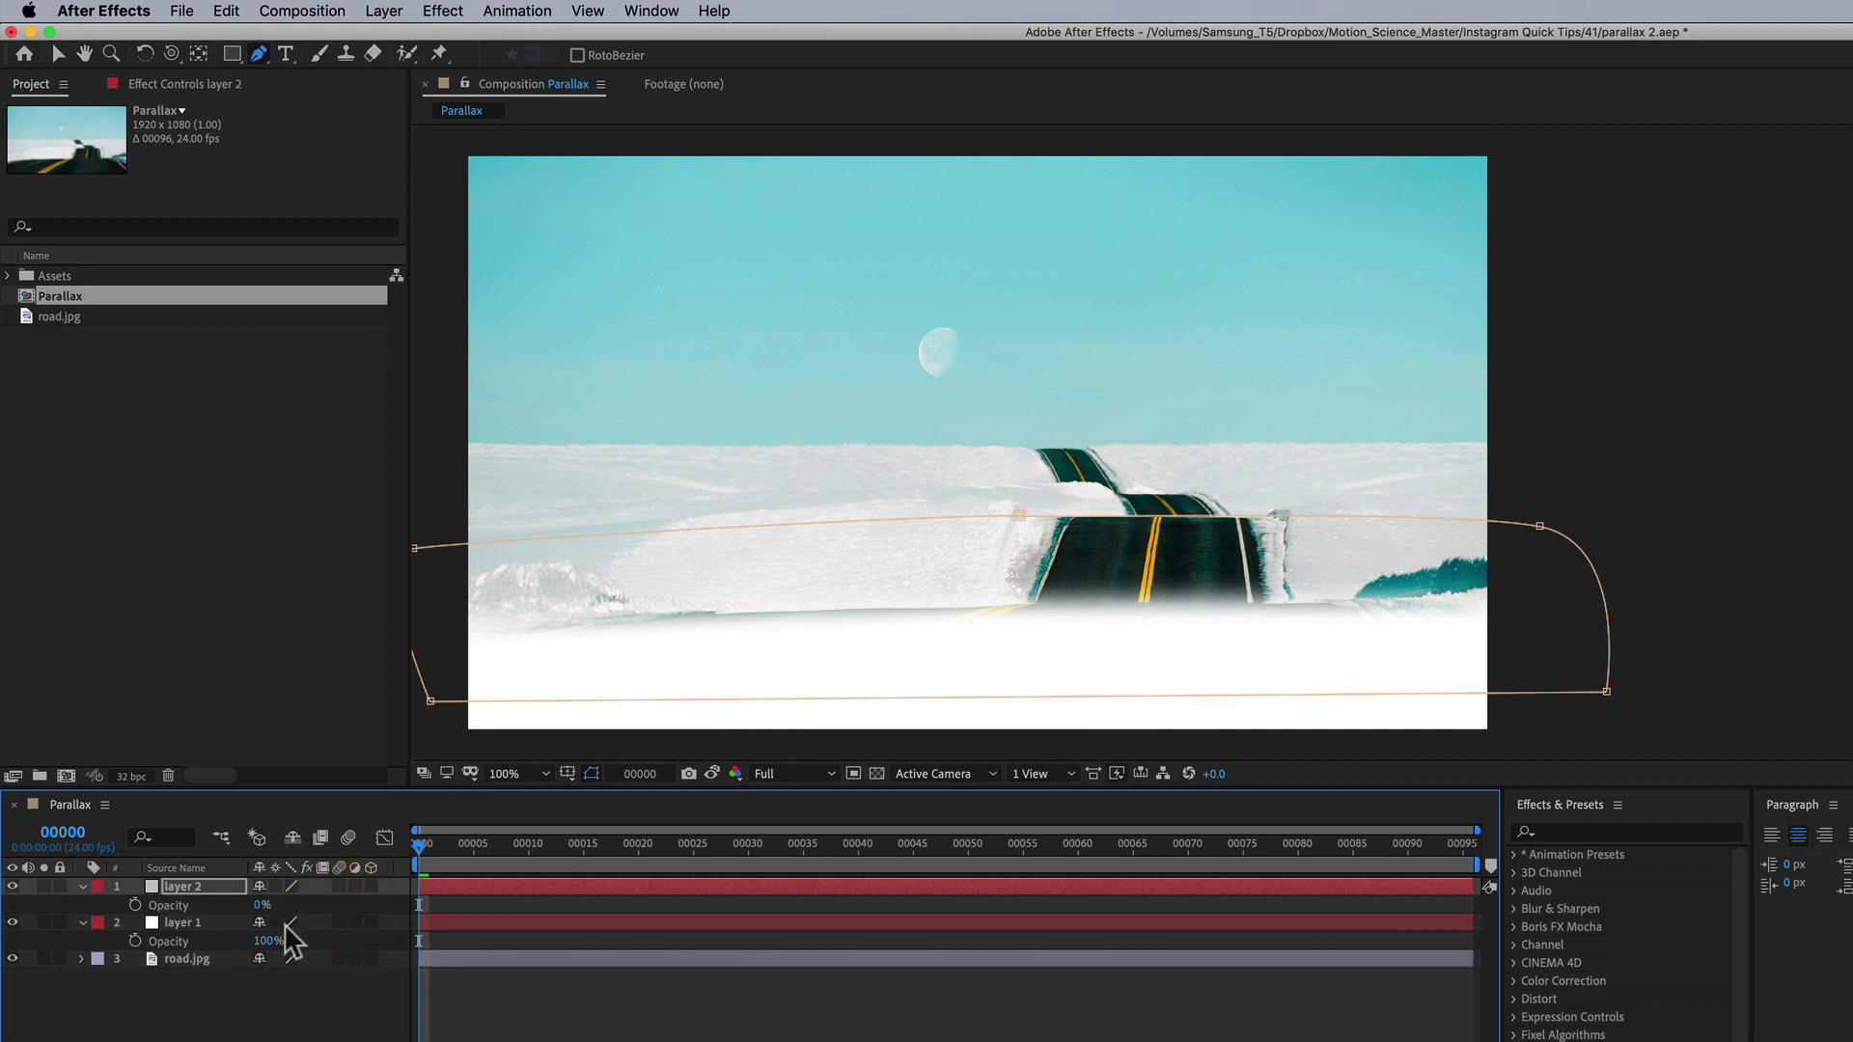
left_click_drag(260, 912, 568, 921)
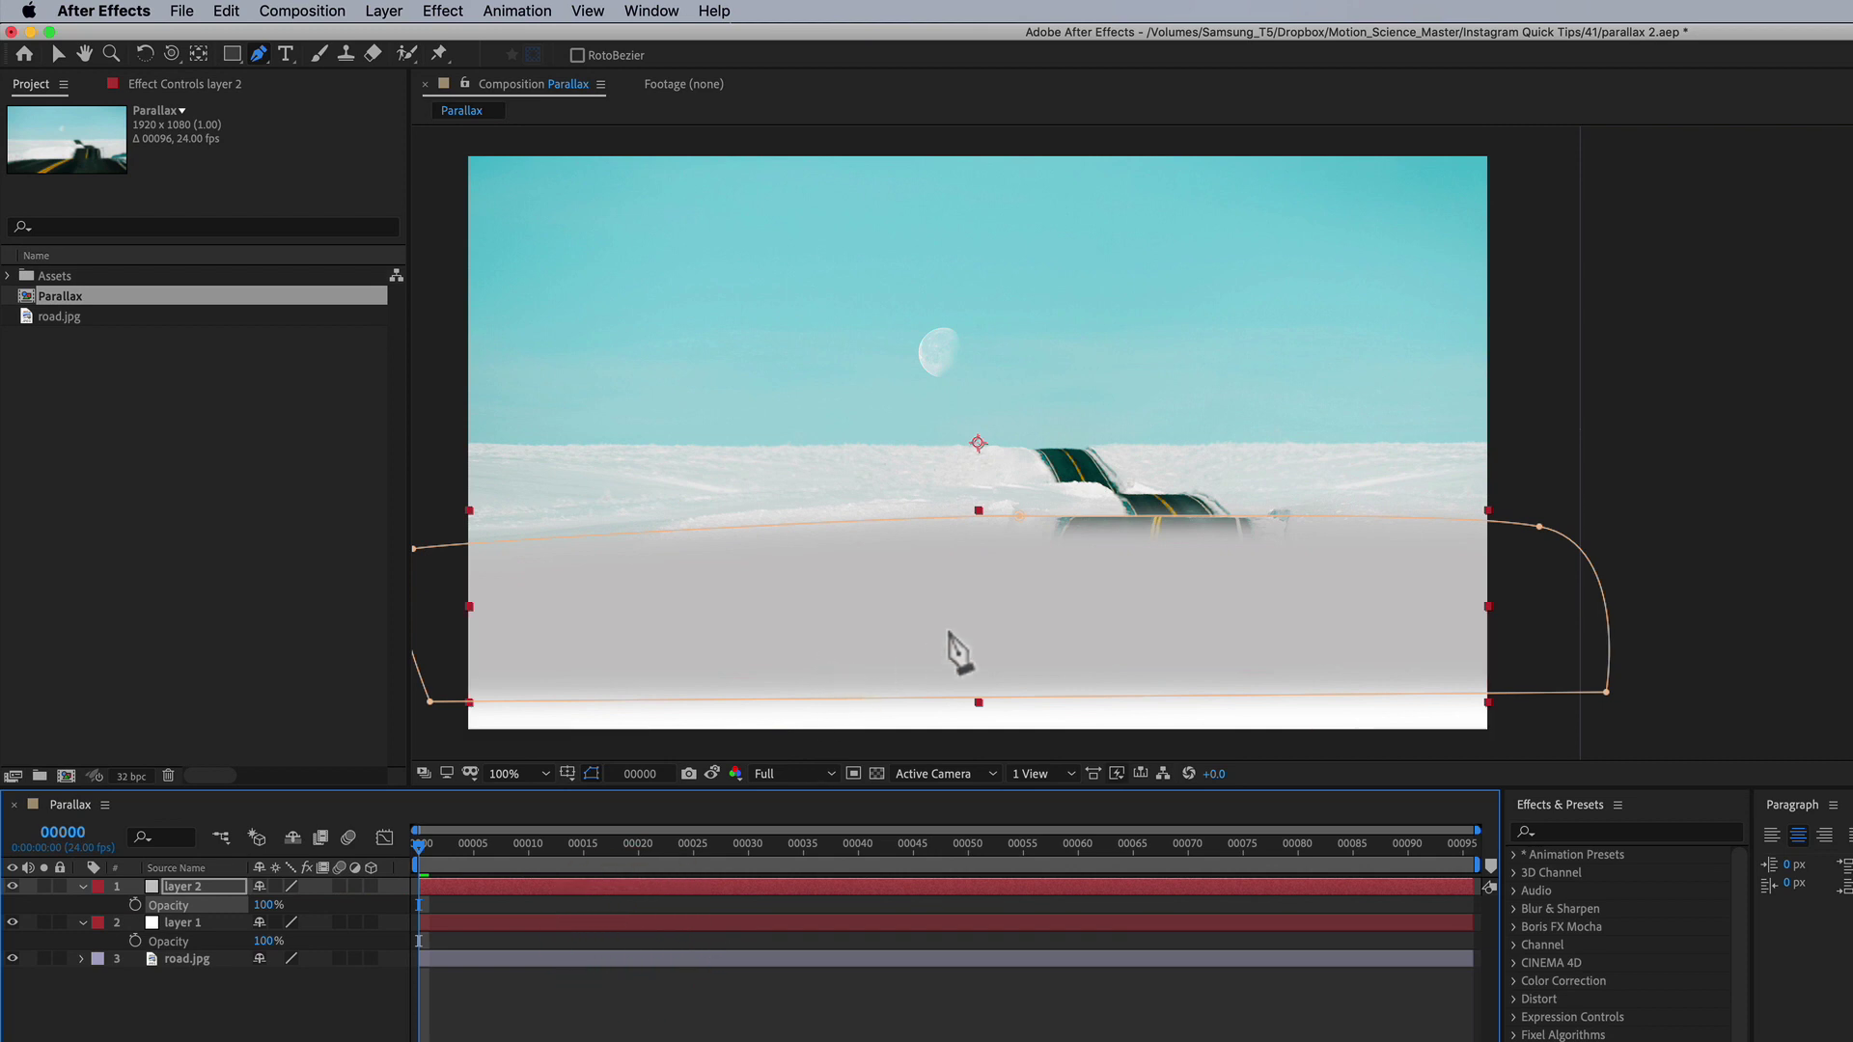
- Refine layer 2's mask points, then move layer 1 above layer 2
left_click(1021, 509)
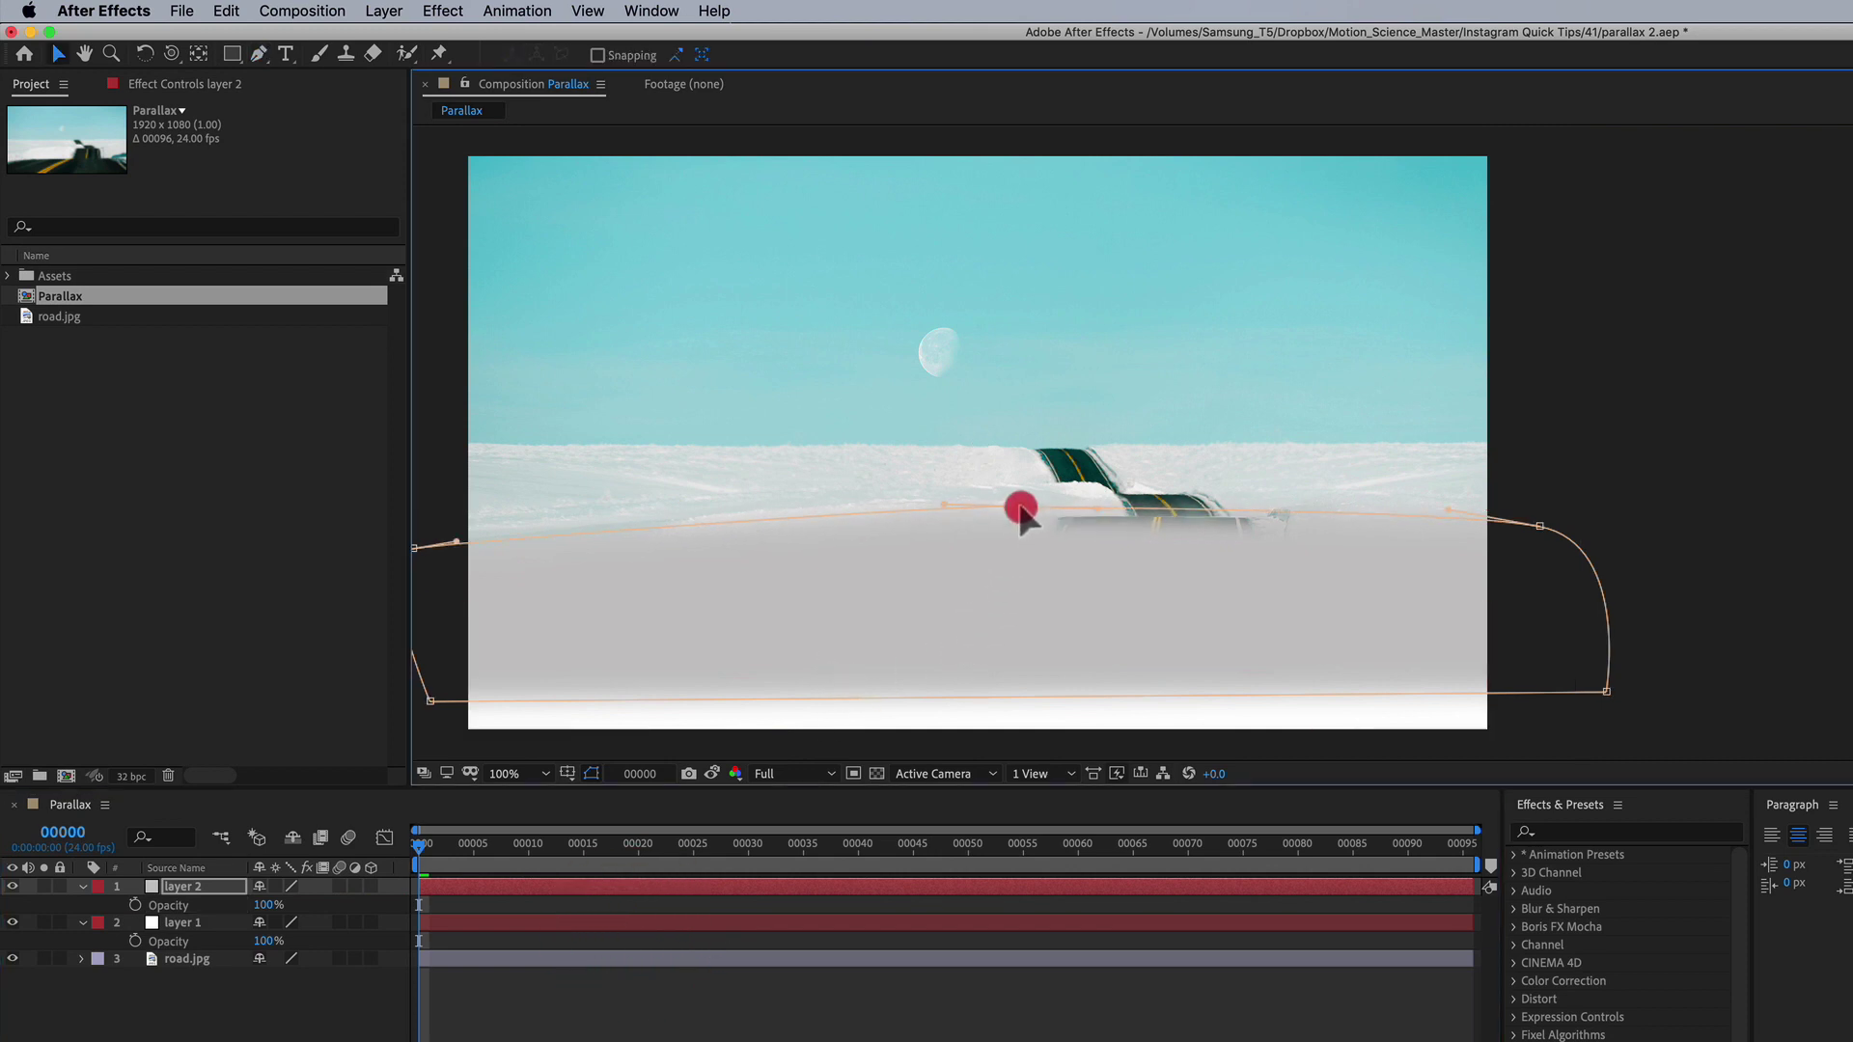
left_click(1540, 522)
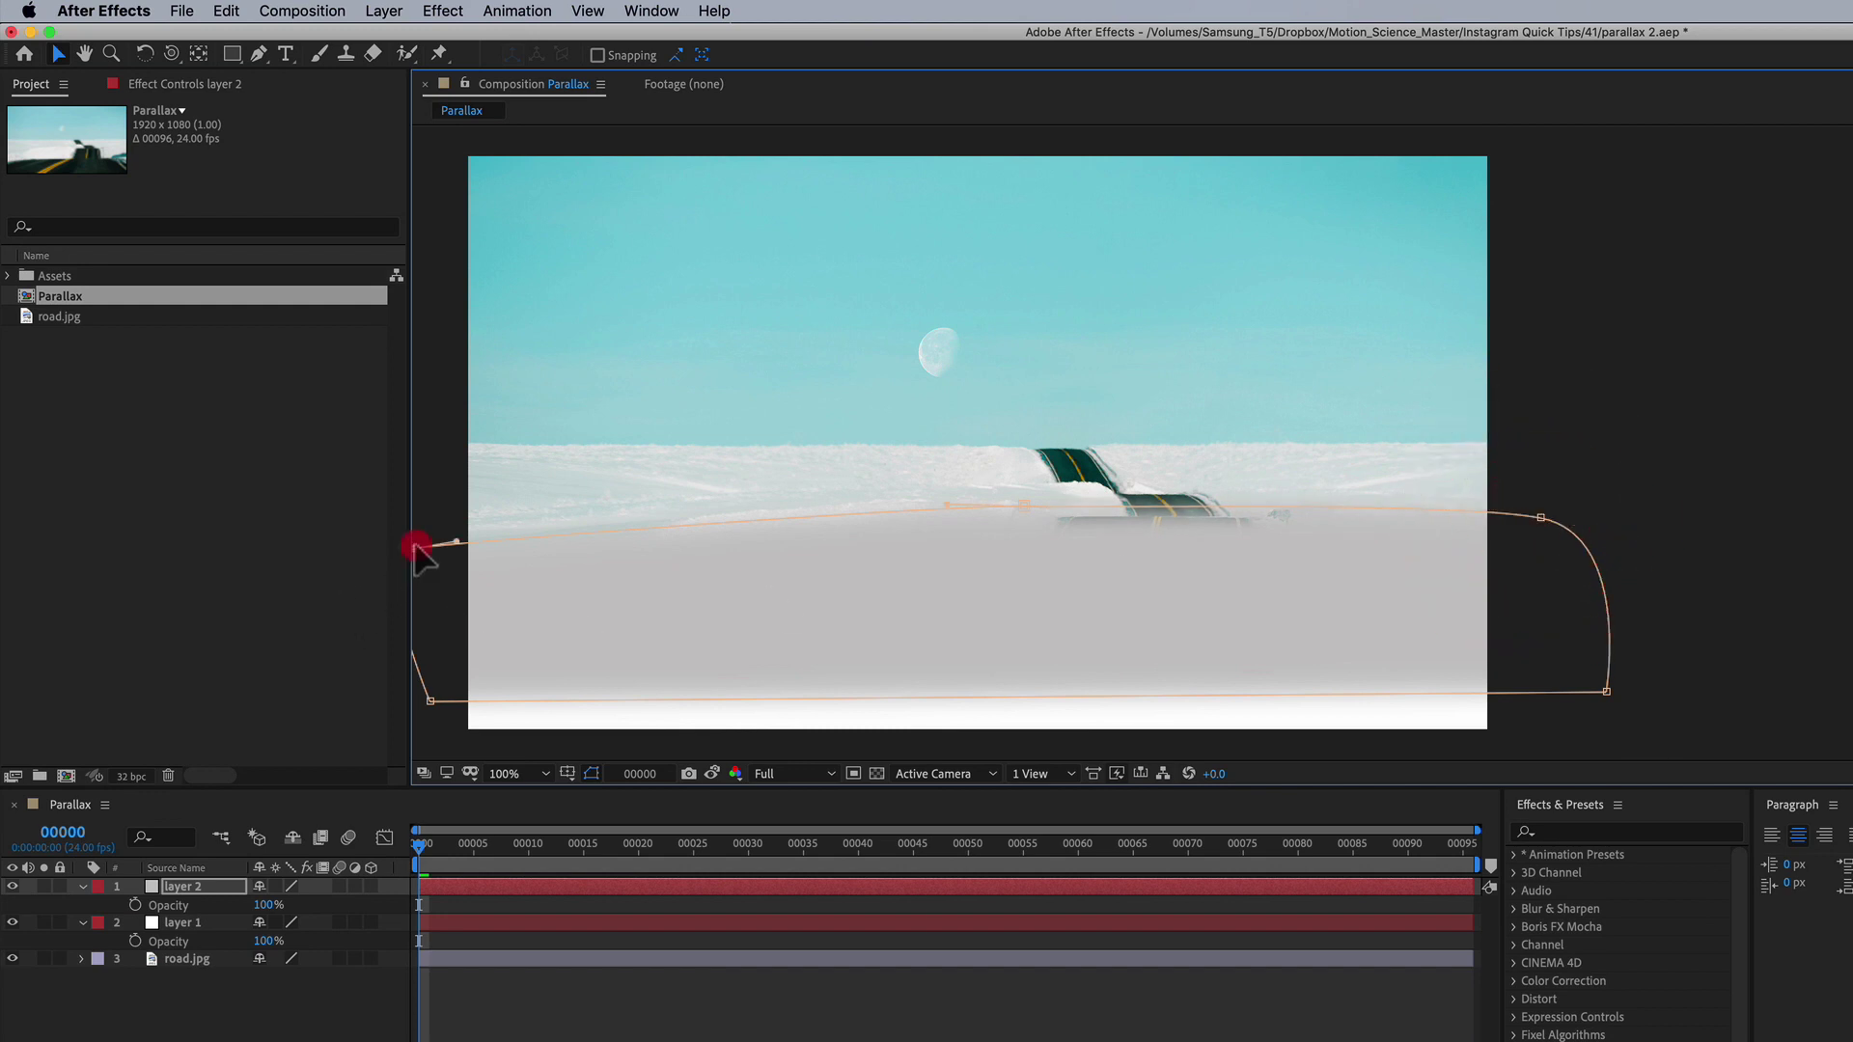
left_click_drag(417, 552, 416, 538)
left_click(207, 925)
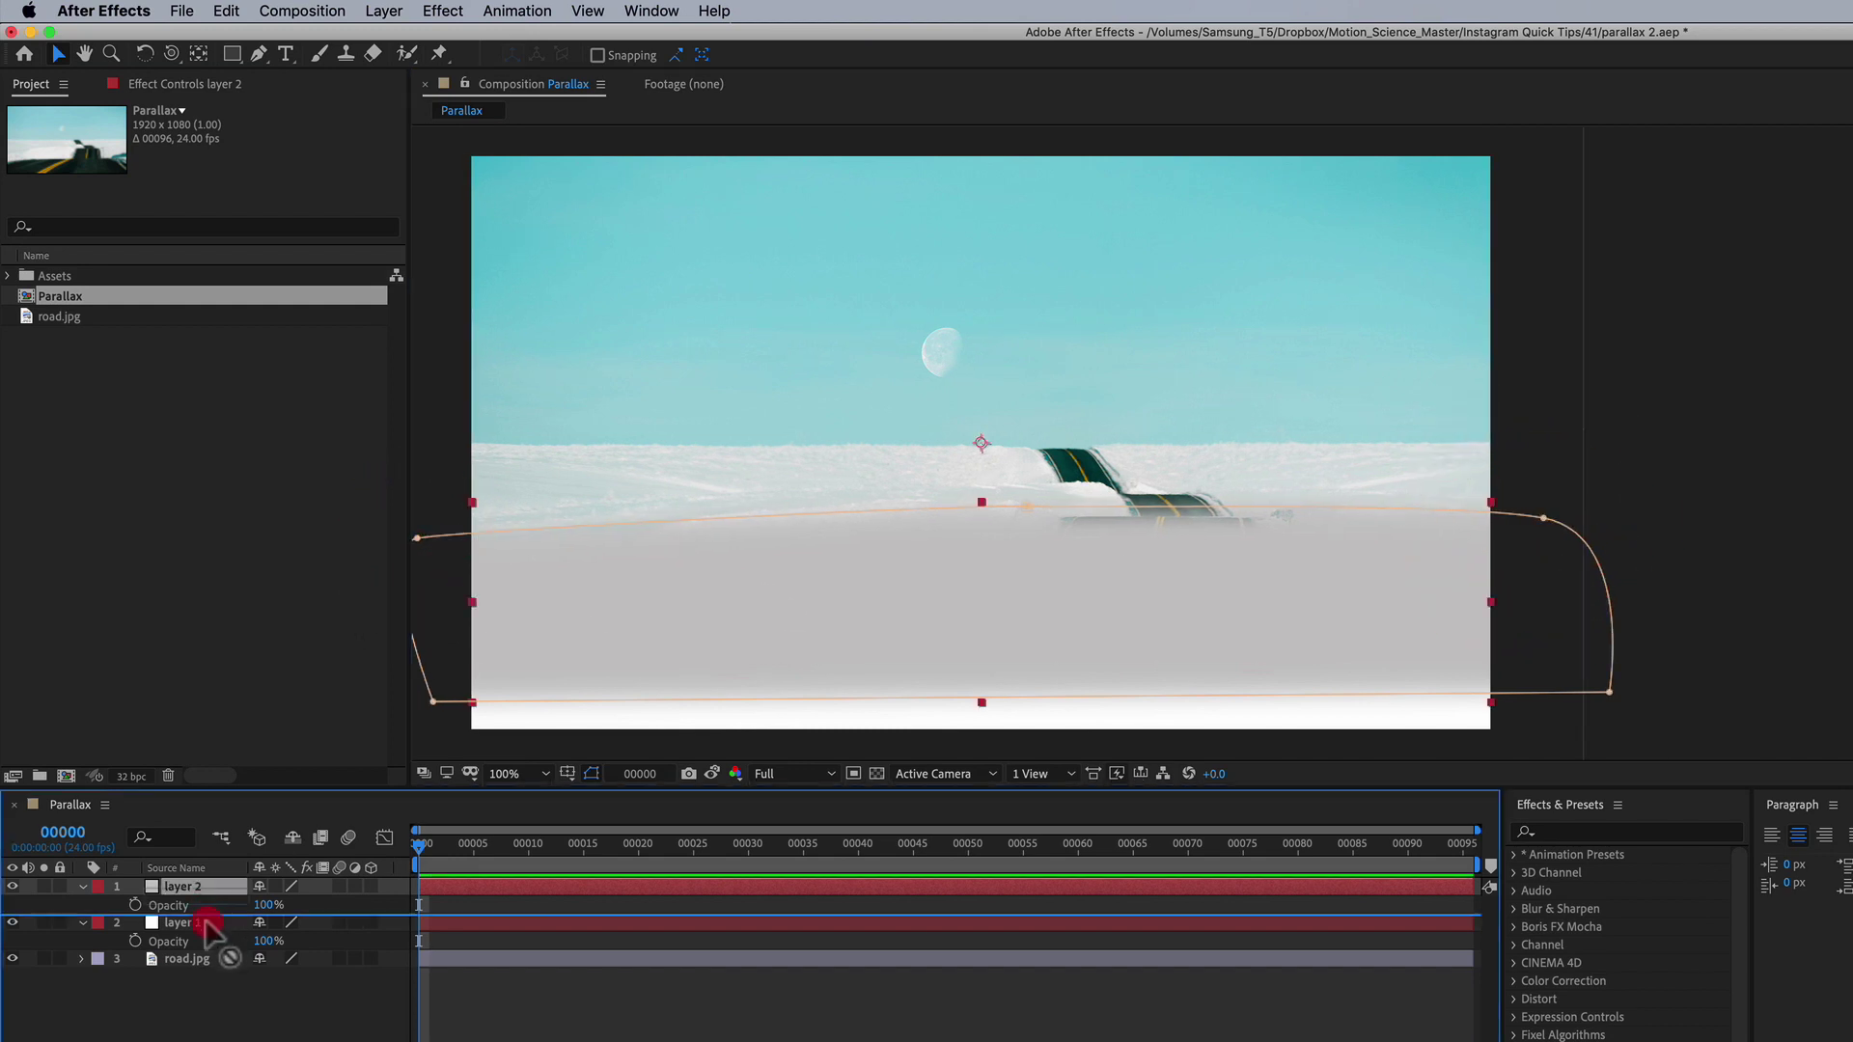
left_click_drag(208, 924, 204, 880)
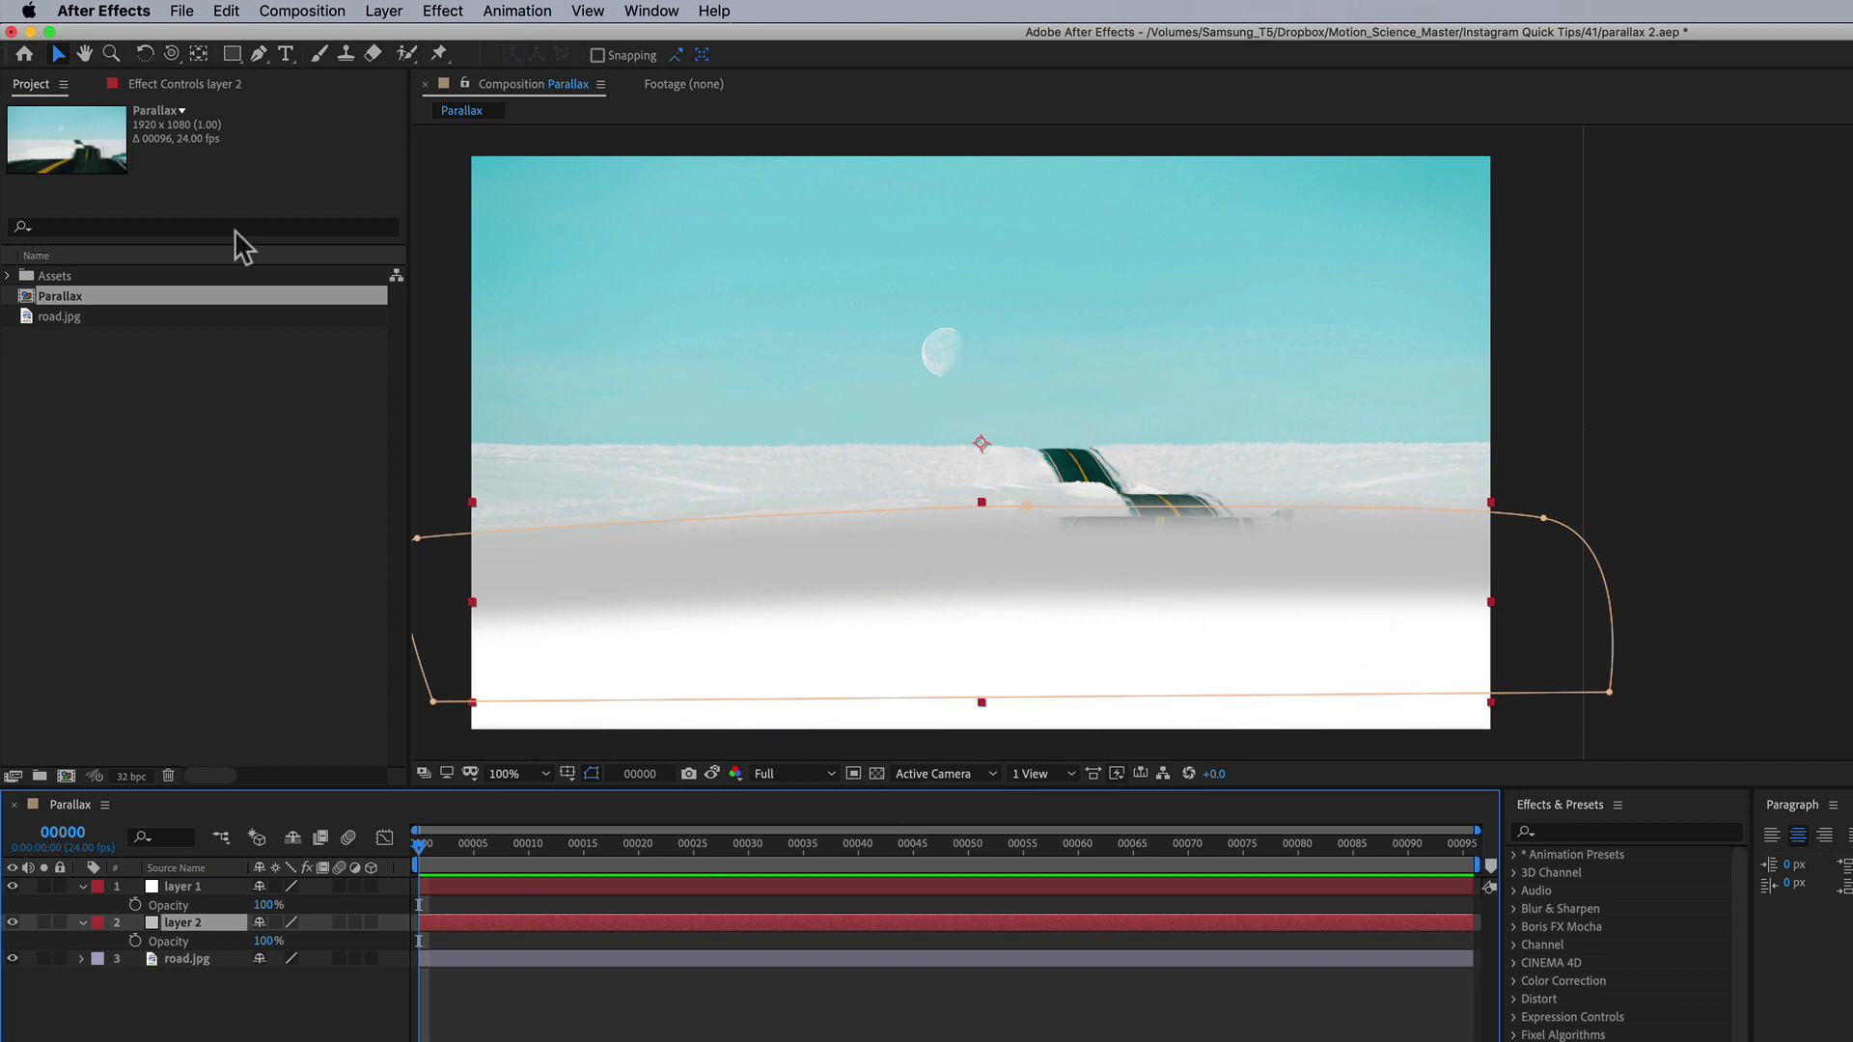
- Start a new solid named layer 3 and set its colour to mid grey at about 50% brightness
left_click(379, 12)
mouse_move(405, 38)
left_click(772, 59)
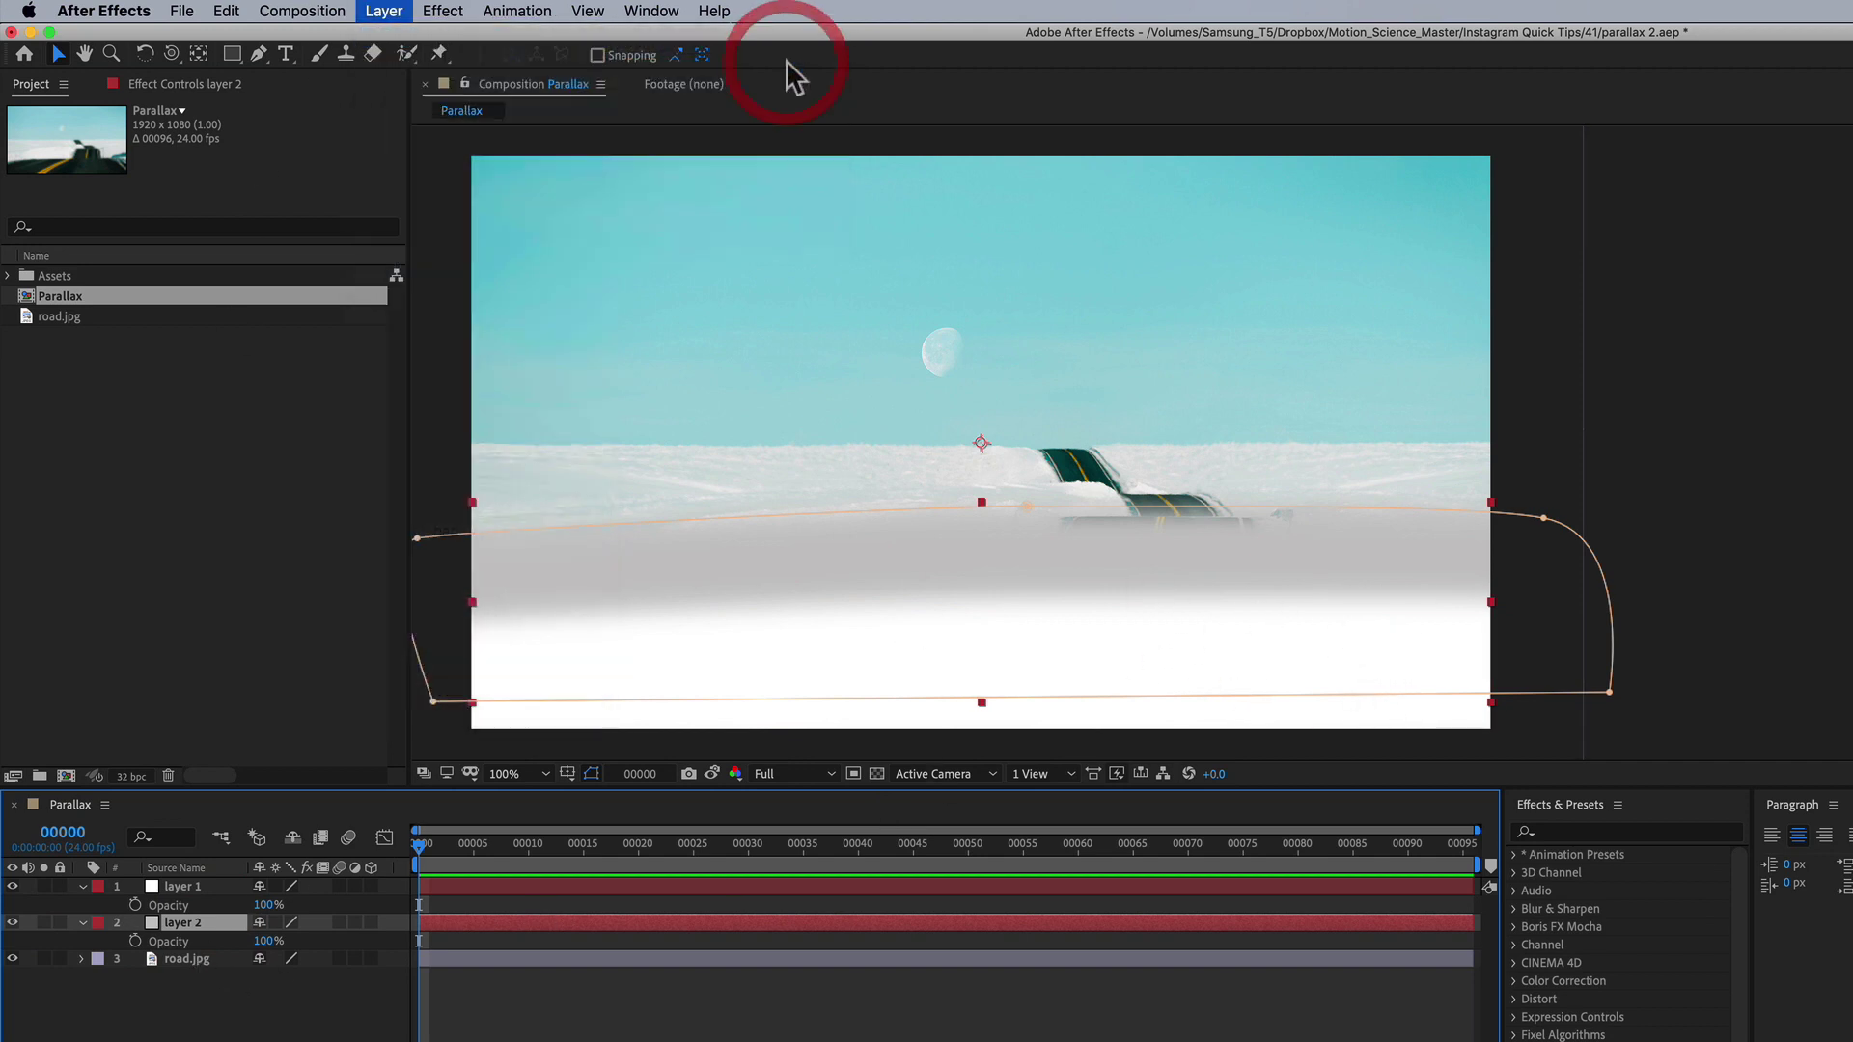
type("layer 3")
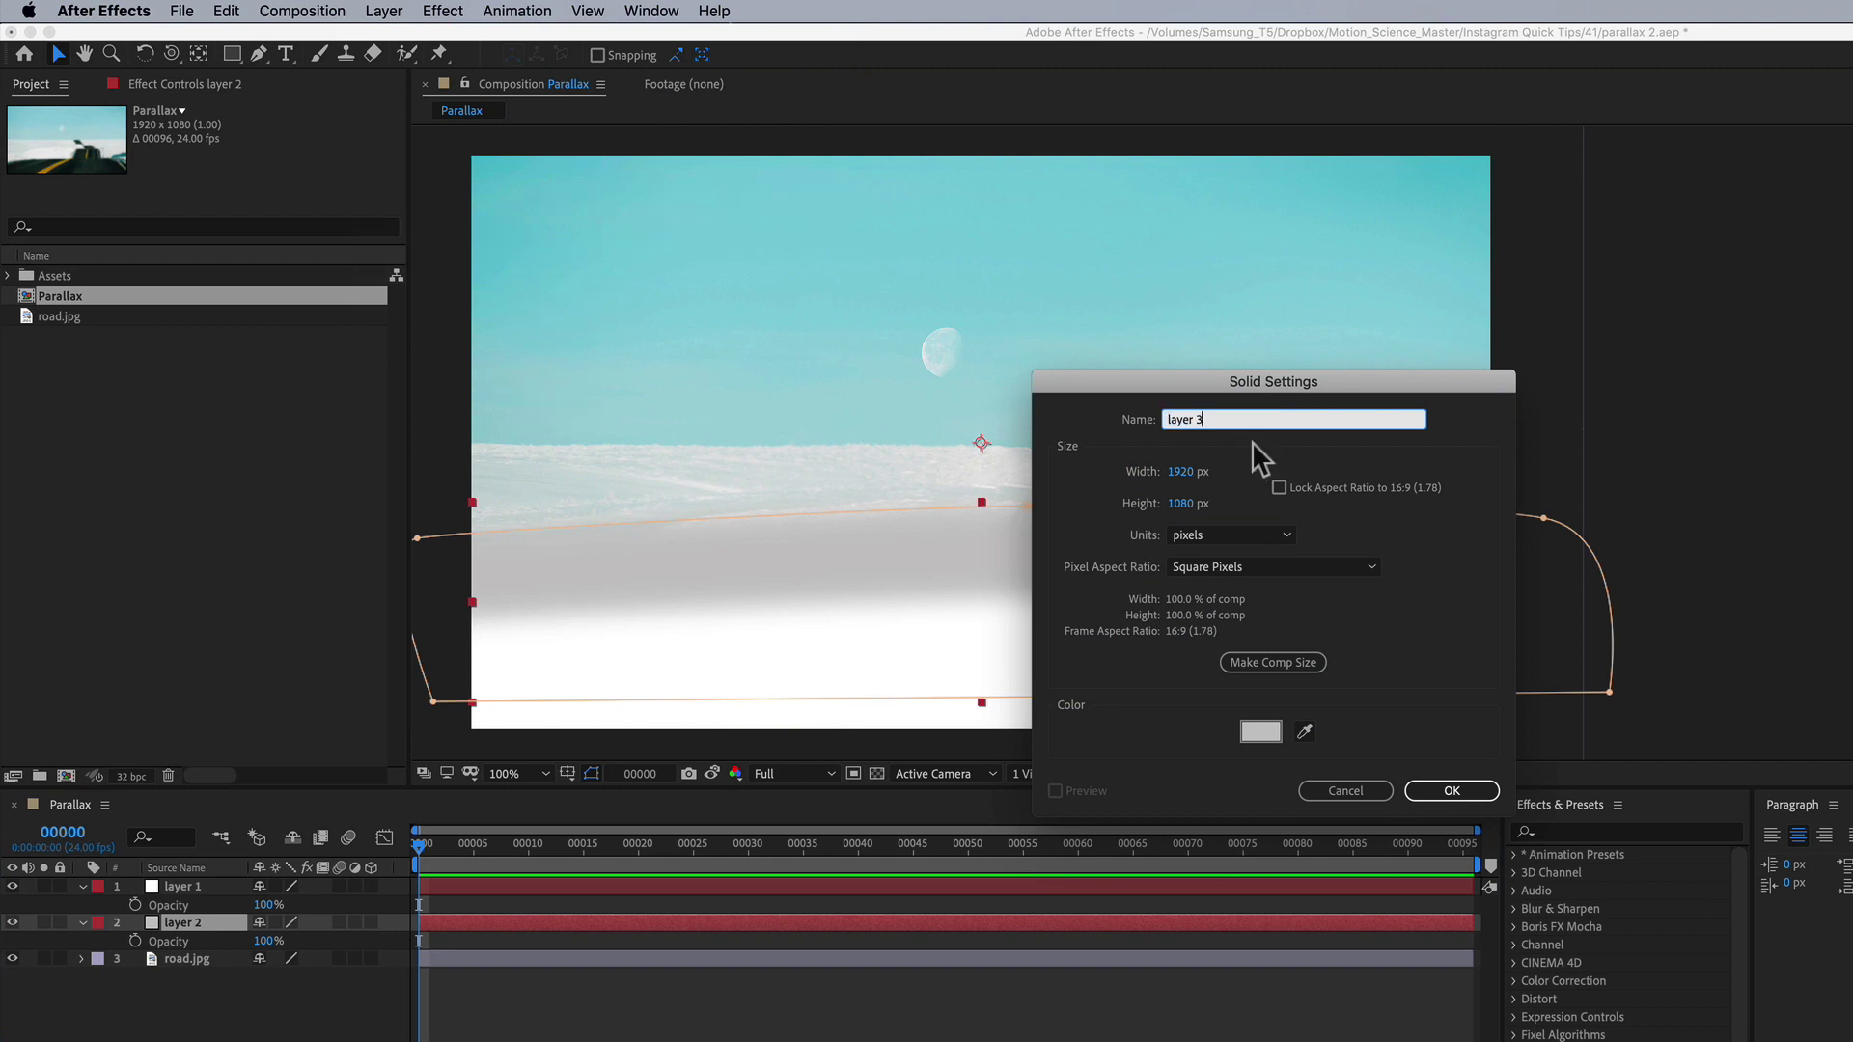
left_click(1265, 731)
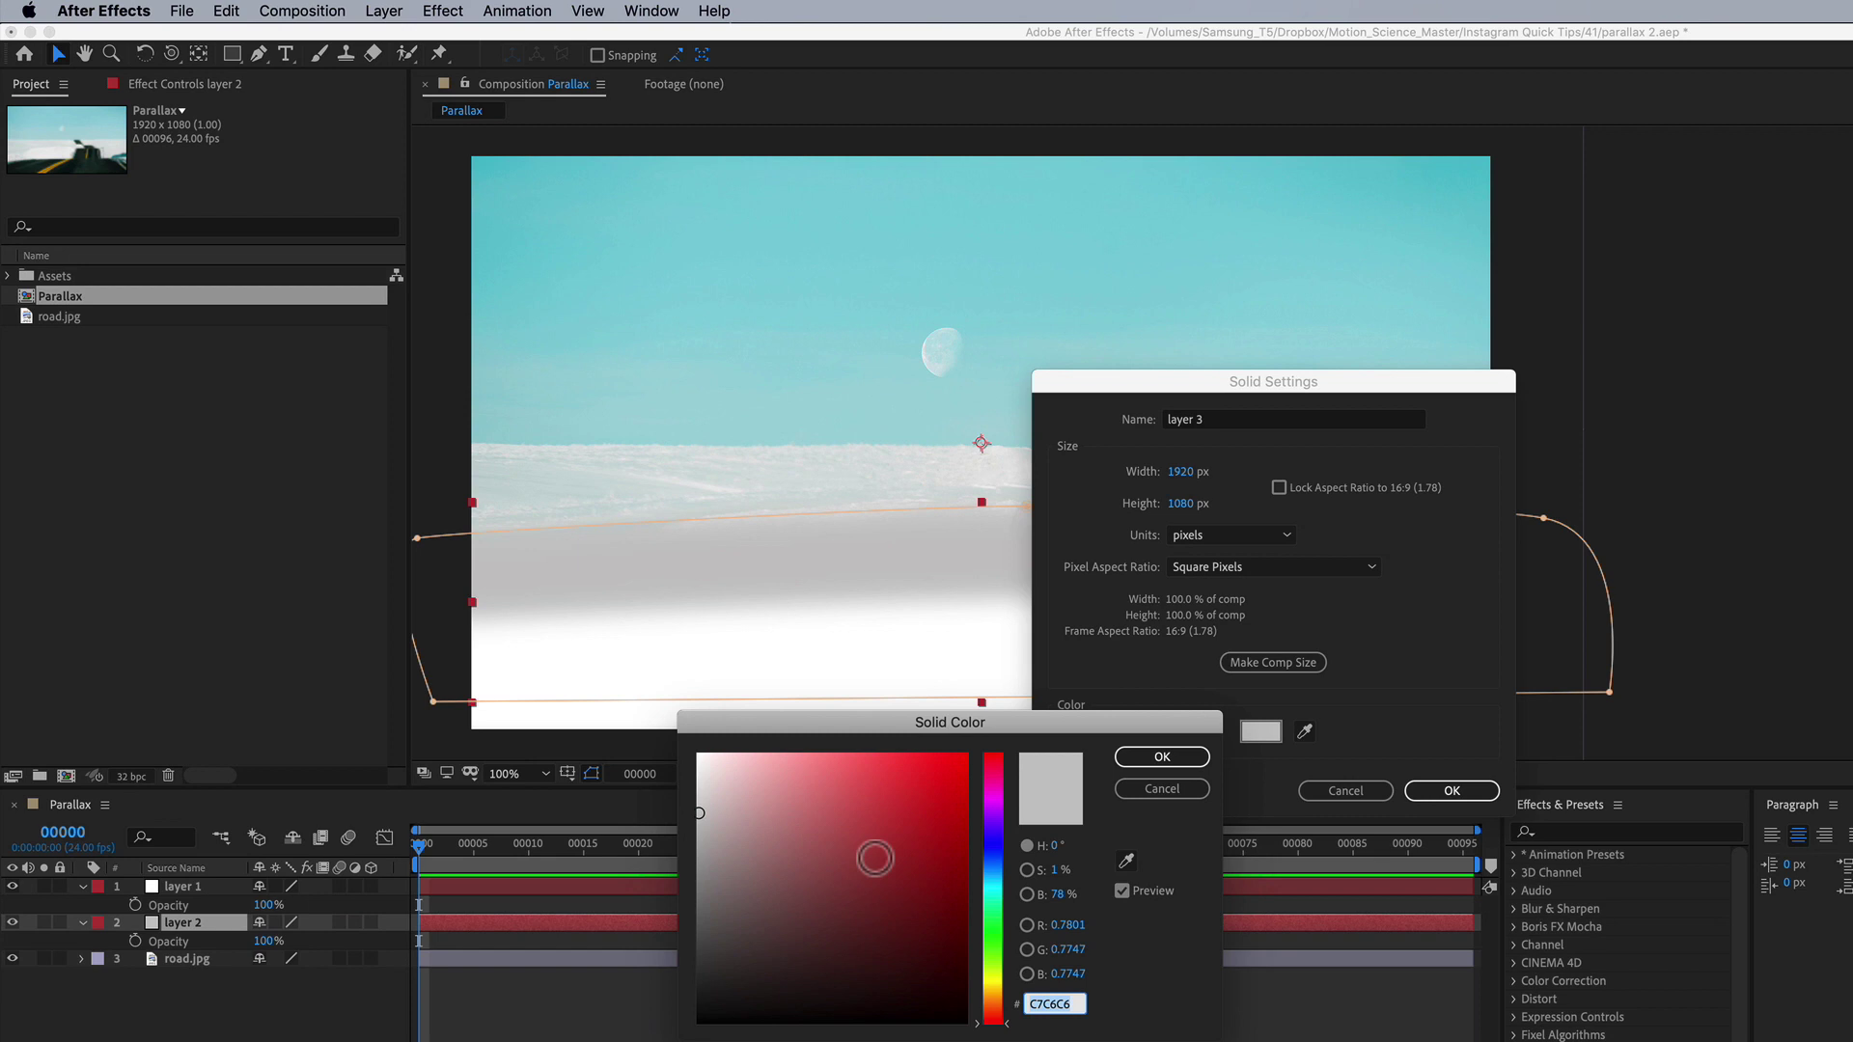
left_click(696, 891)
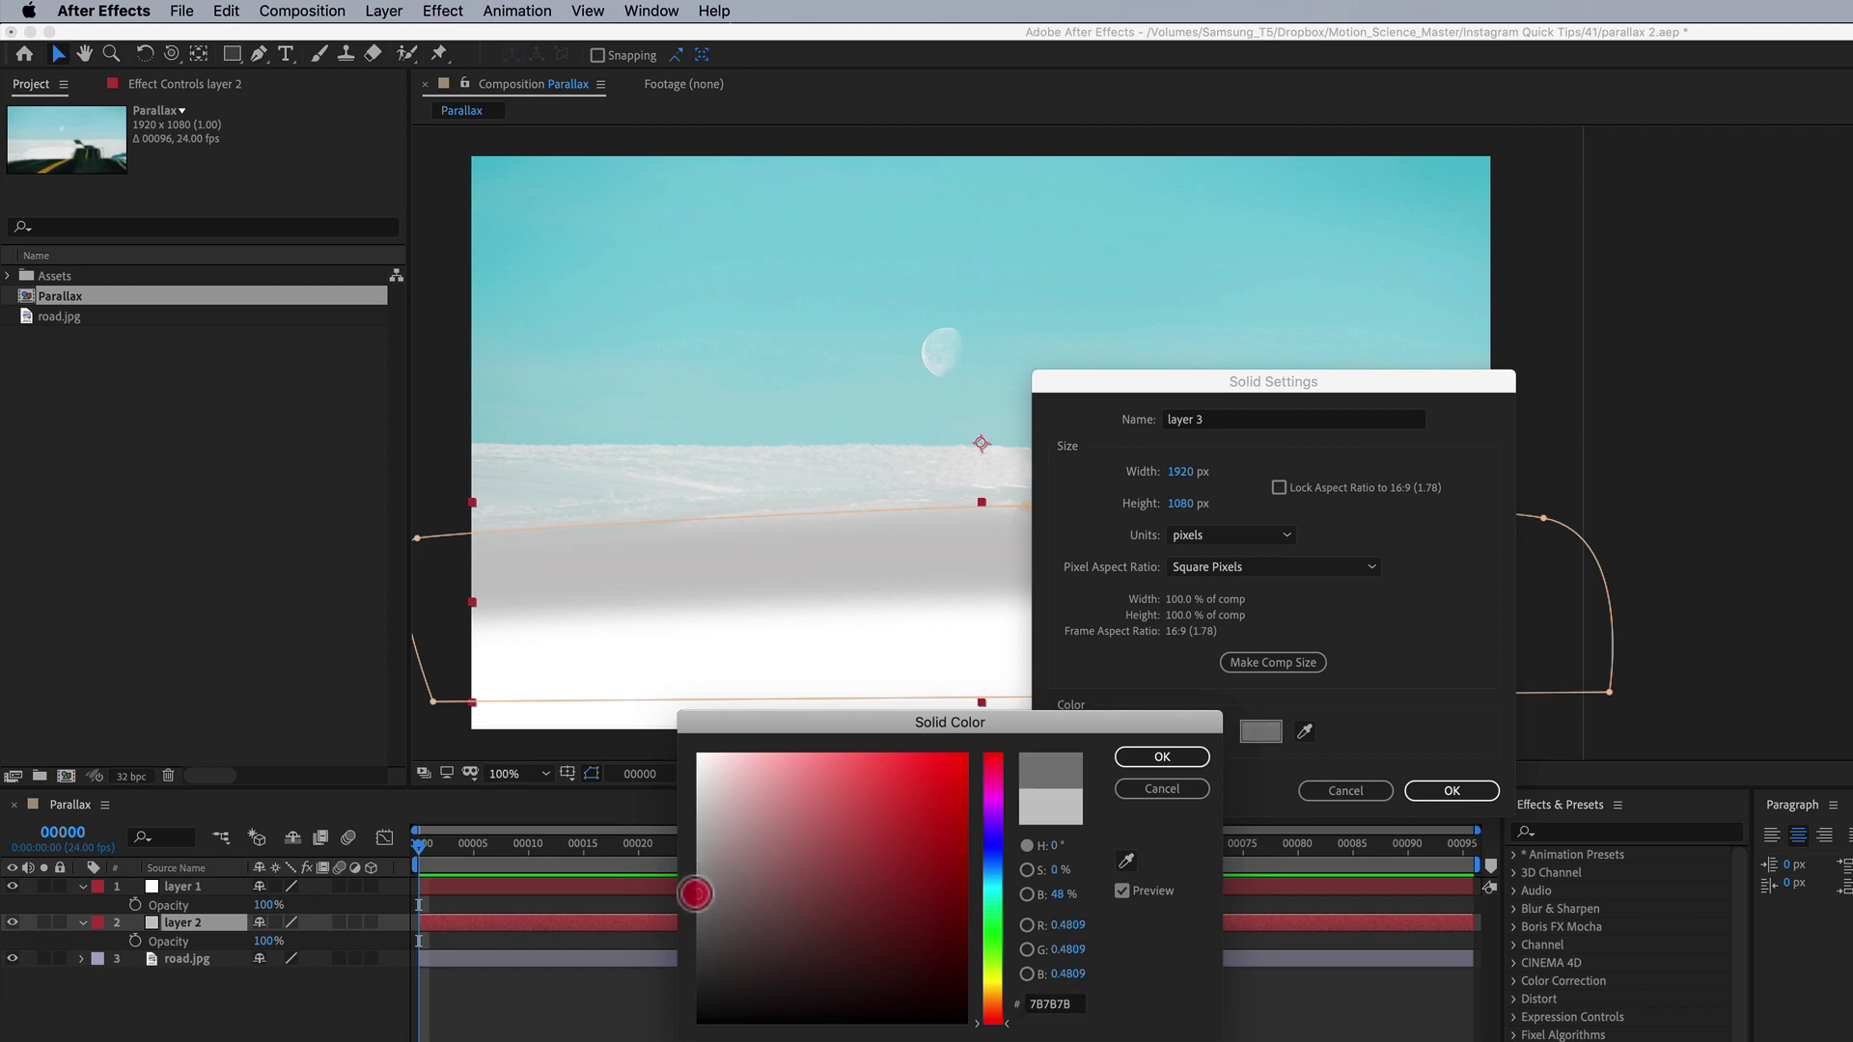
left_click_drag(696, 902, 697, 887)
- Confirm the grey to create layer 3, then make it fully transparent
left_click(1162, 757)
left_click(1452, 791)
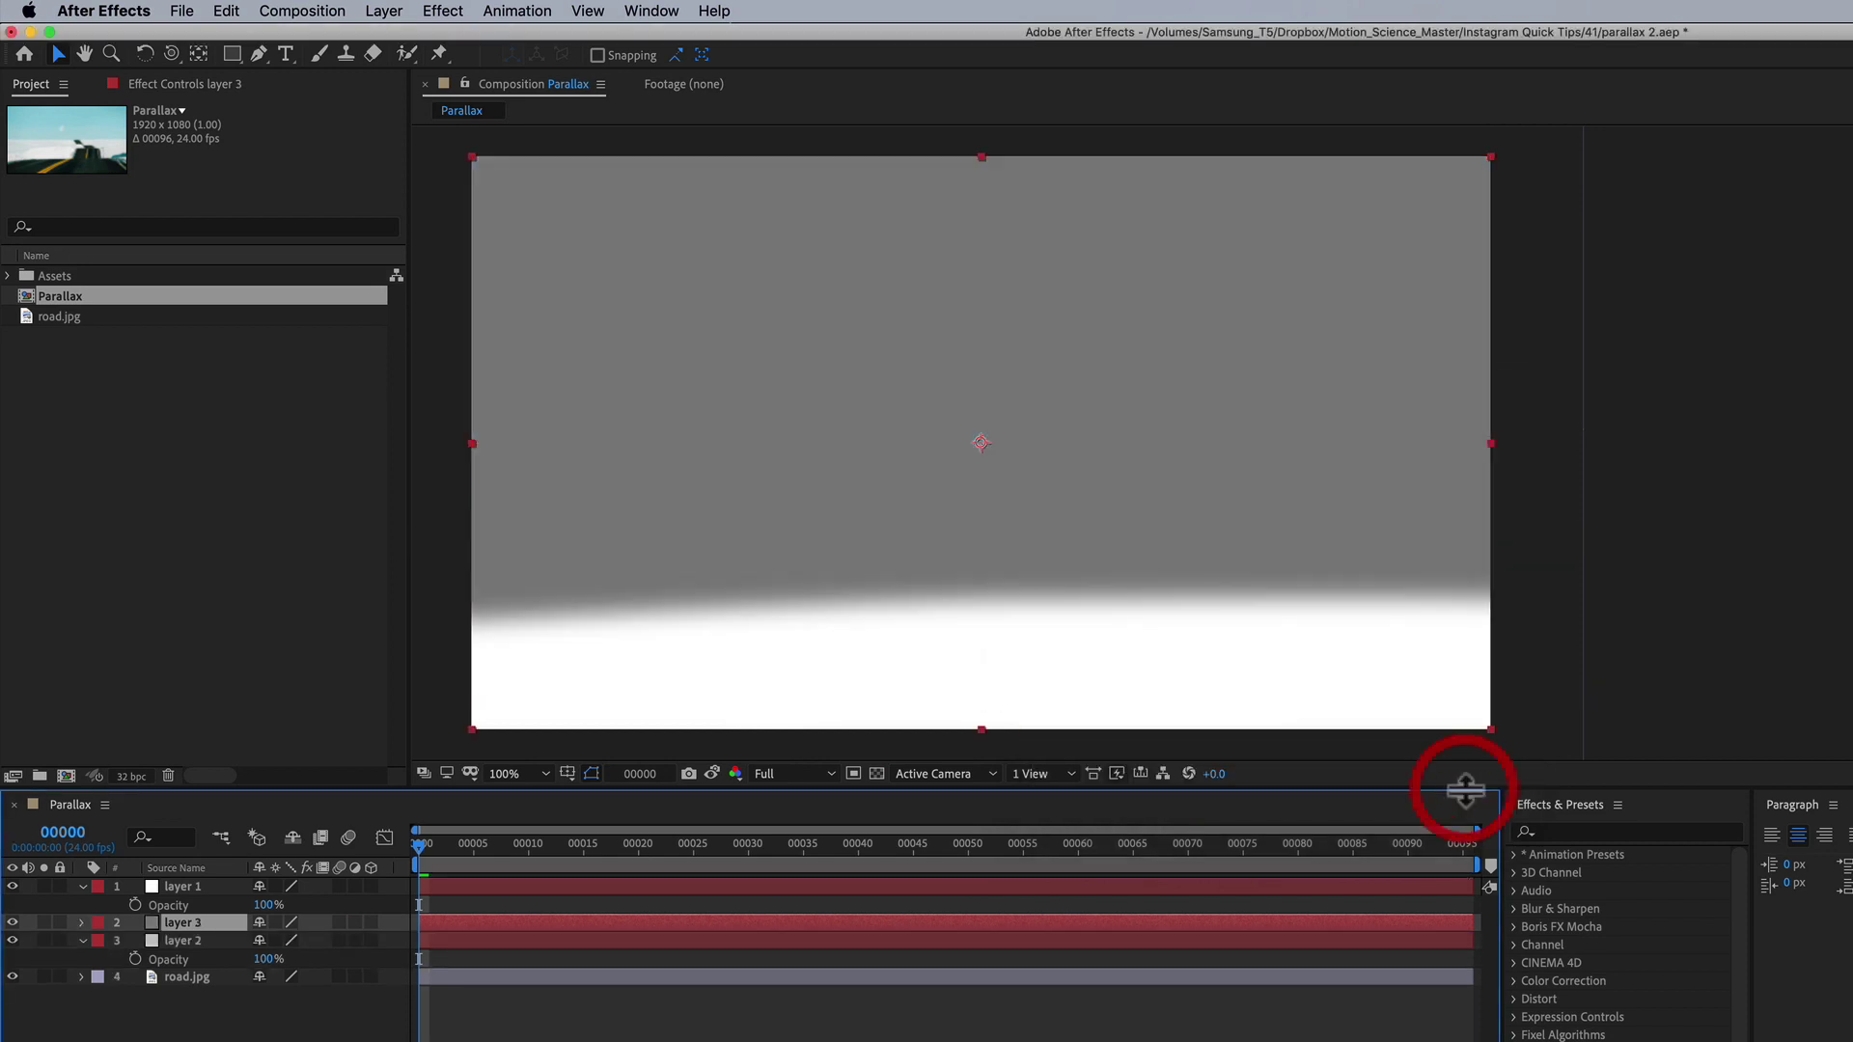
key("t")
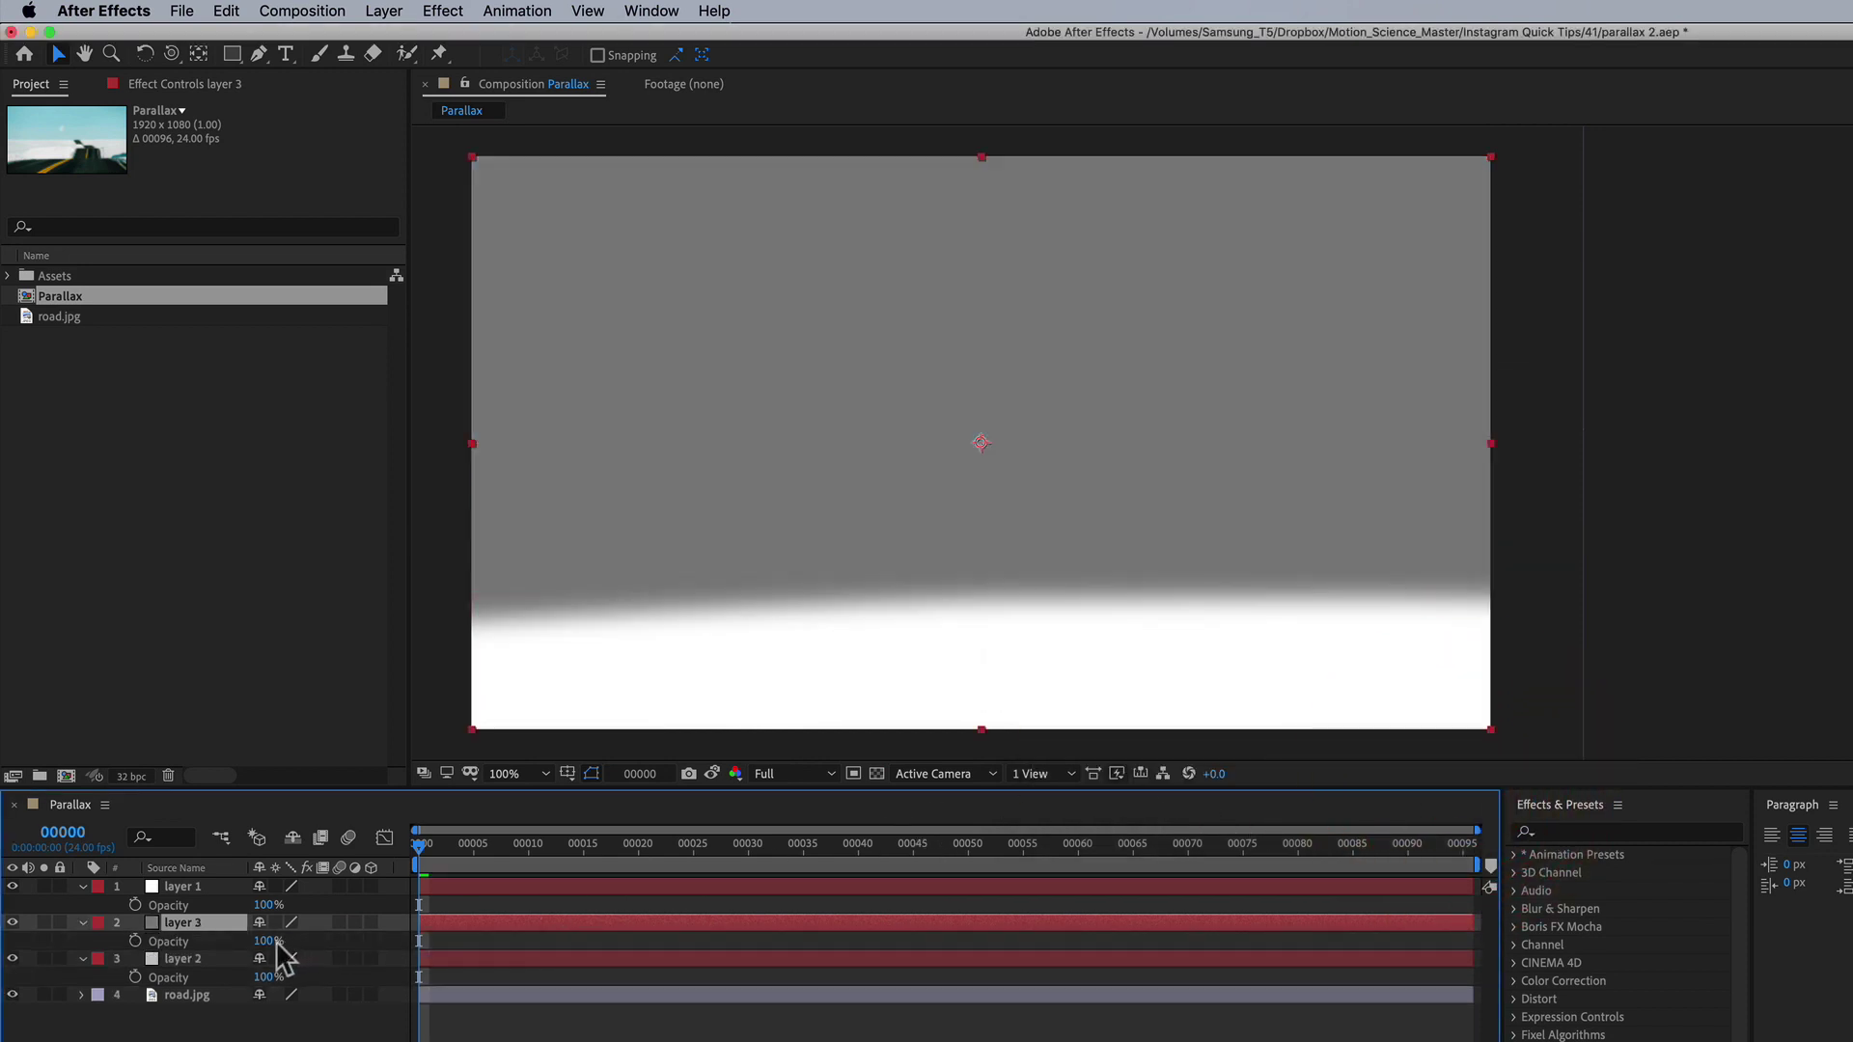
left_click_drag(277, 944, 187, 961)
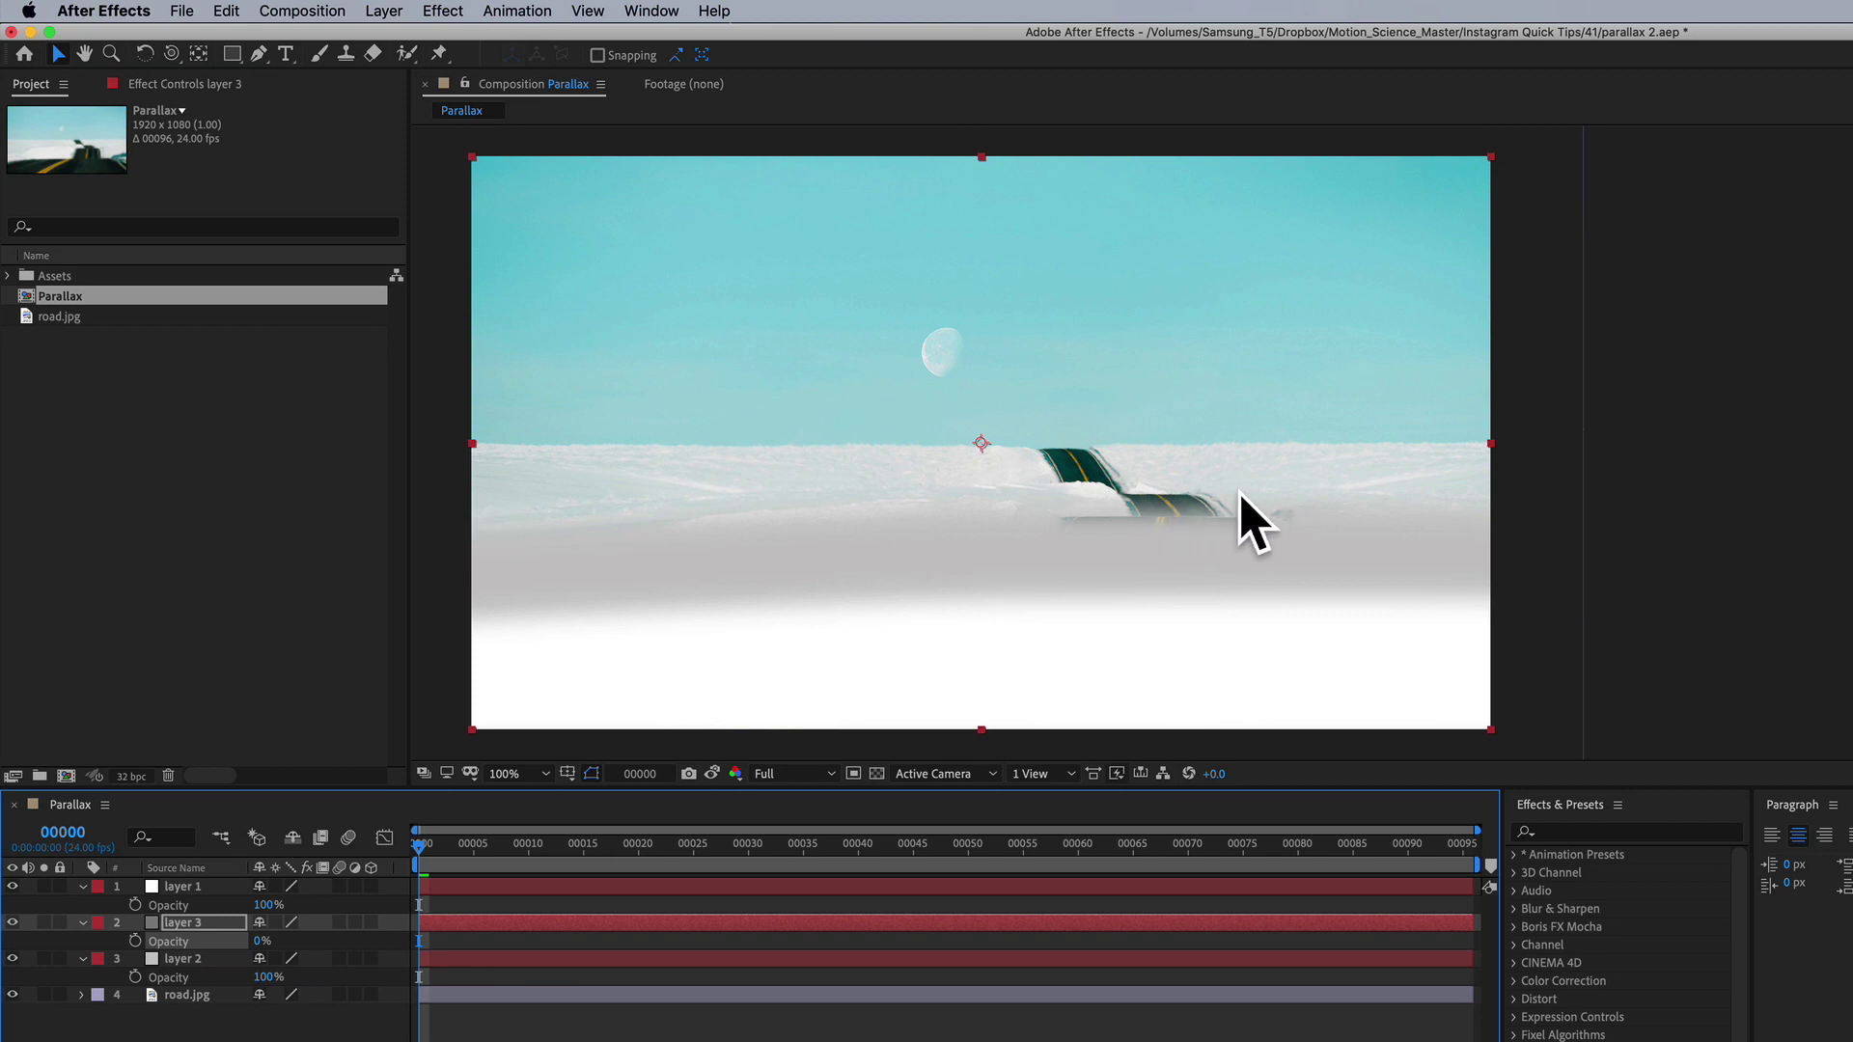
- Draw a closed curved Pen mask on layer 3 along the horizon over the lower road
left_click(258, 53)
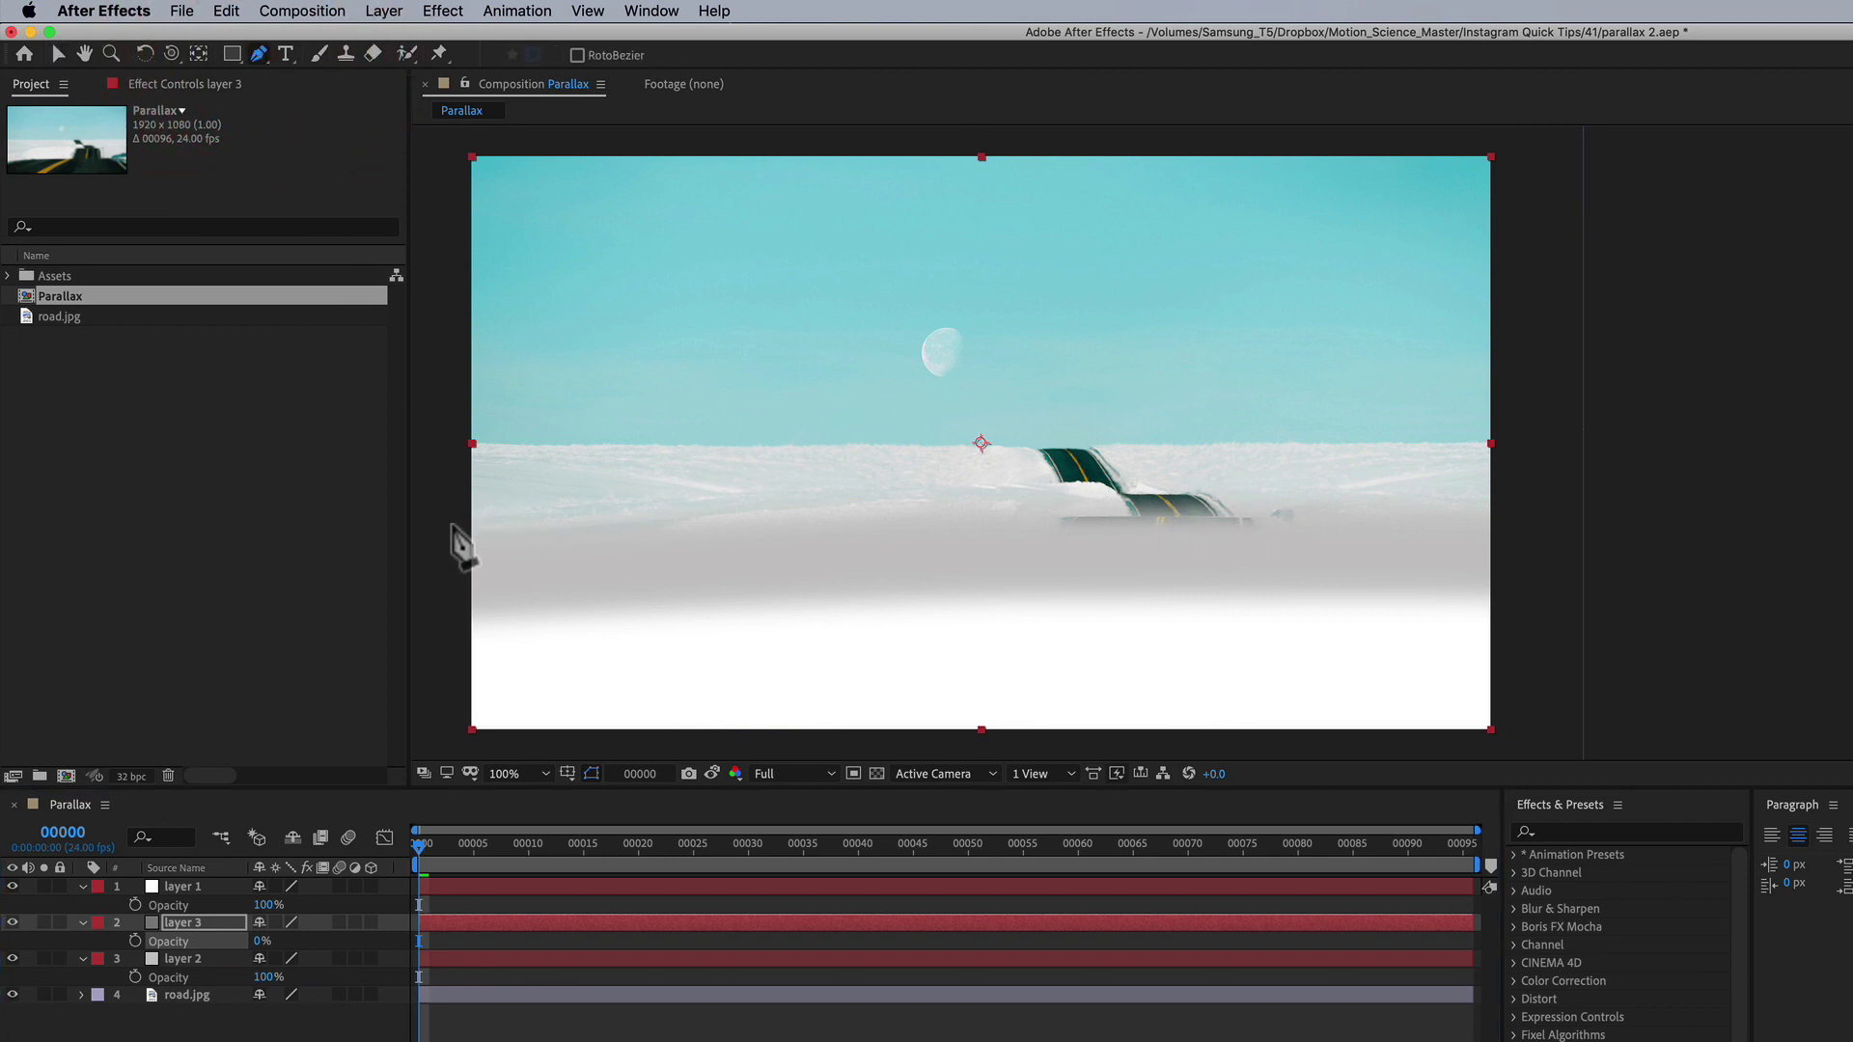
left_click_drag(453, 507, 497, 500)
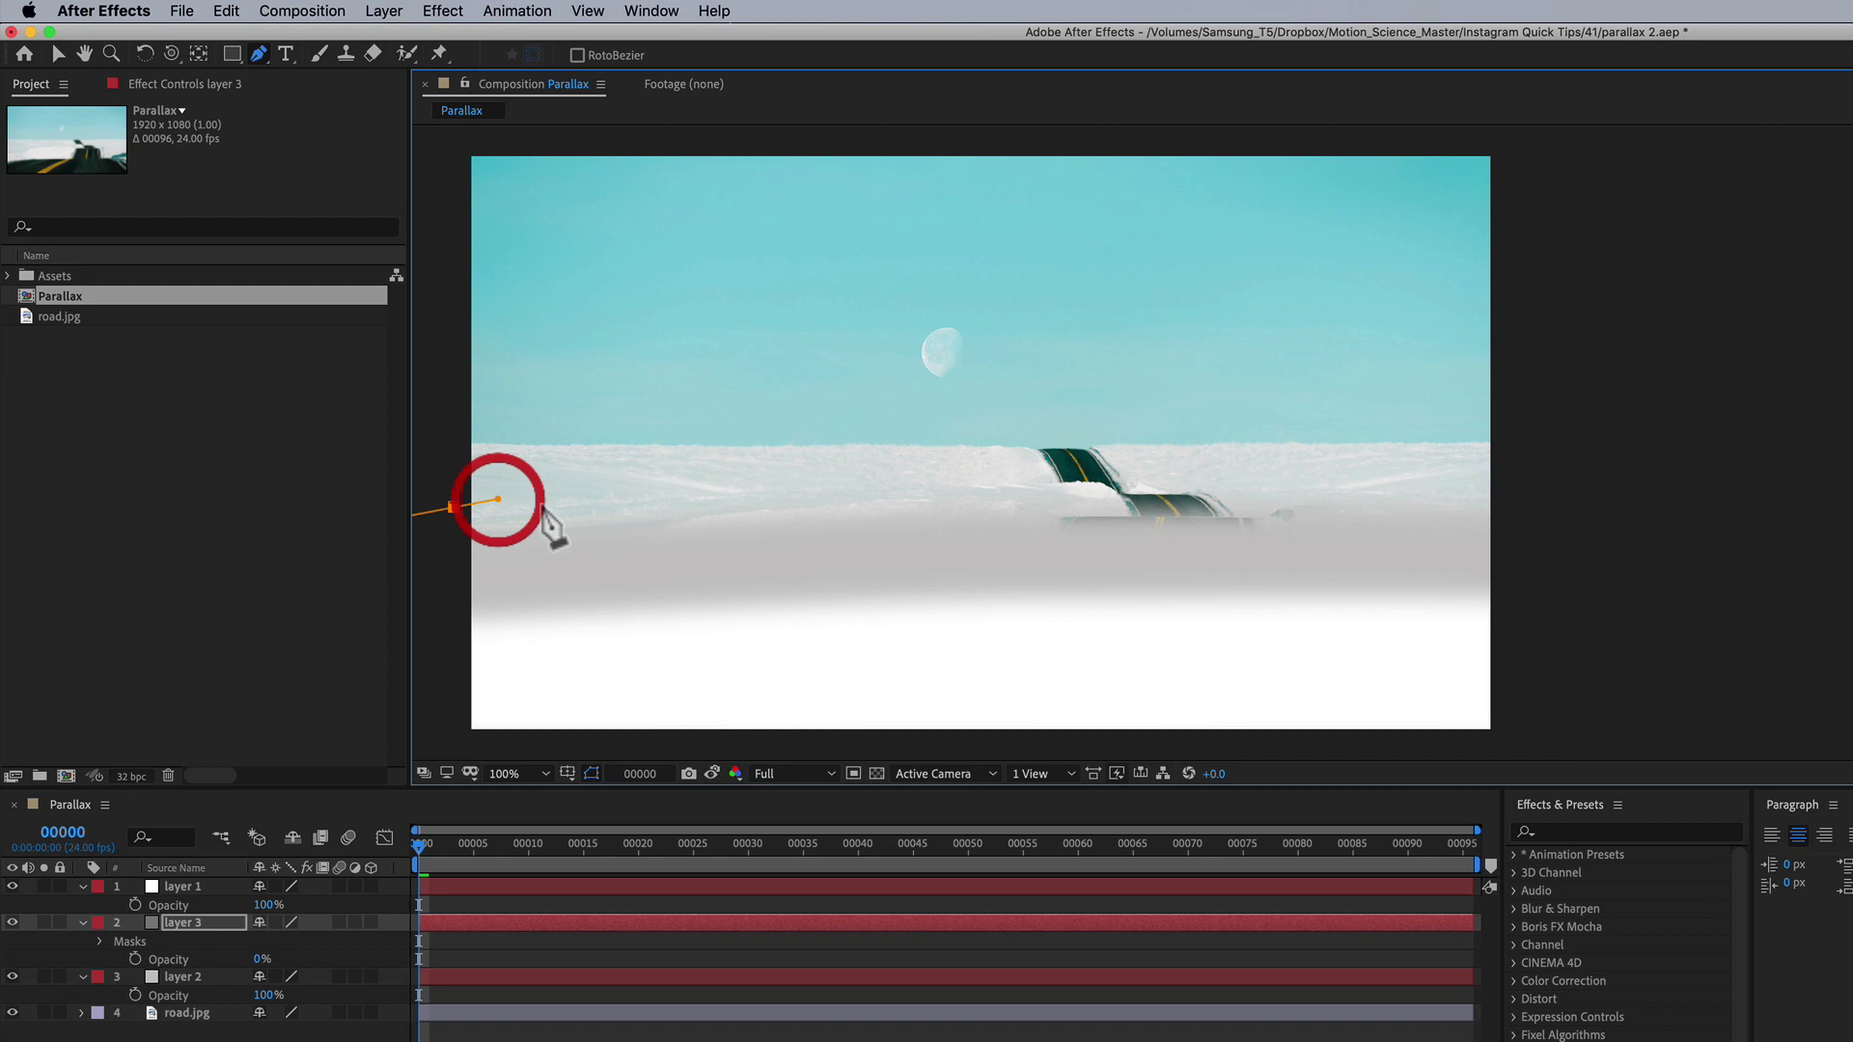
left_click_drag(905, 486, 954, 489)
left_click_drag(1243, 492, 1286, 495)
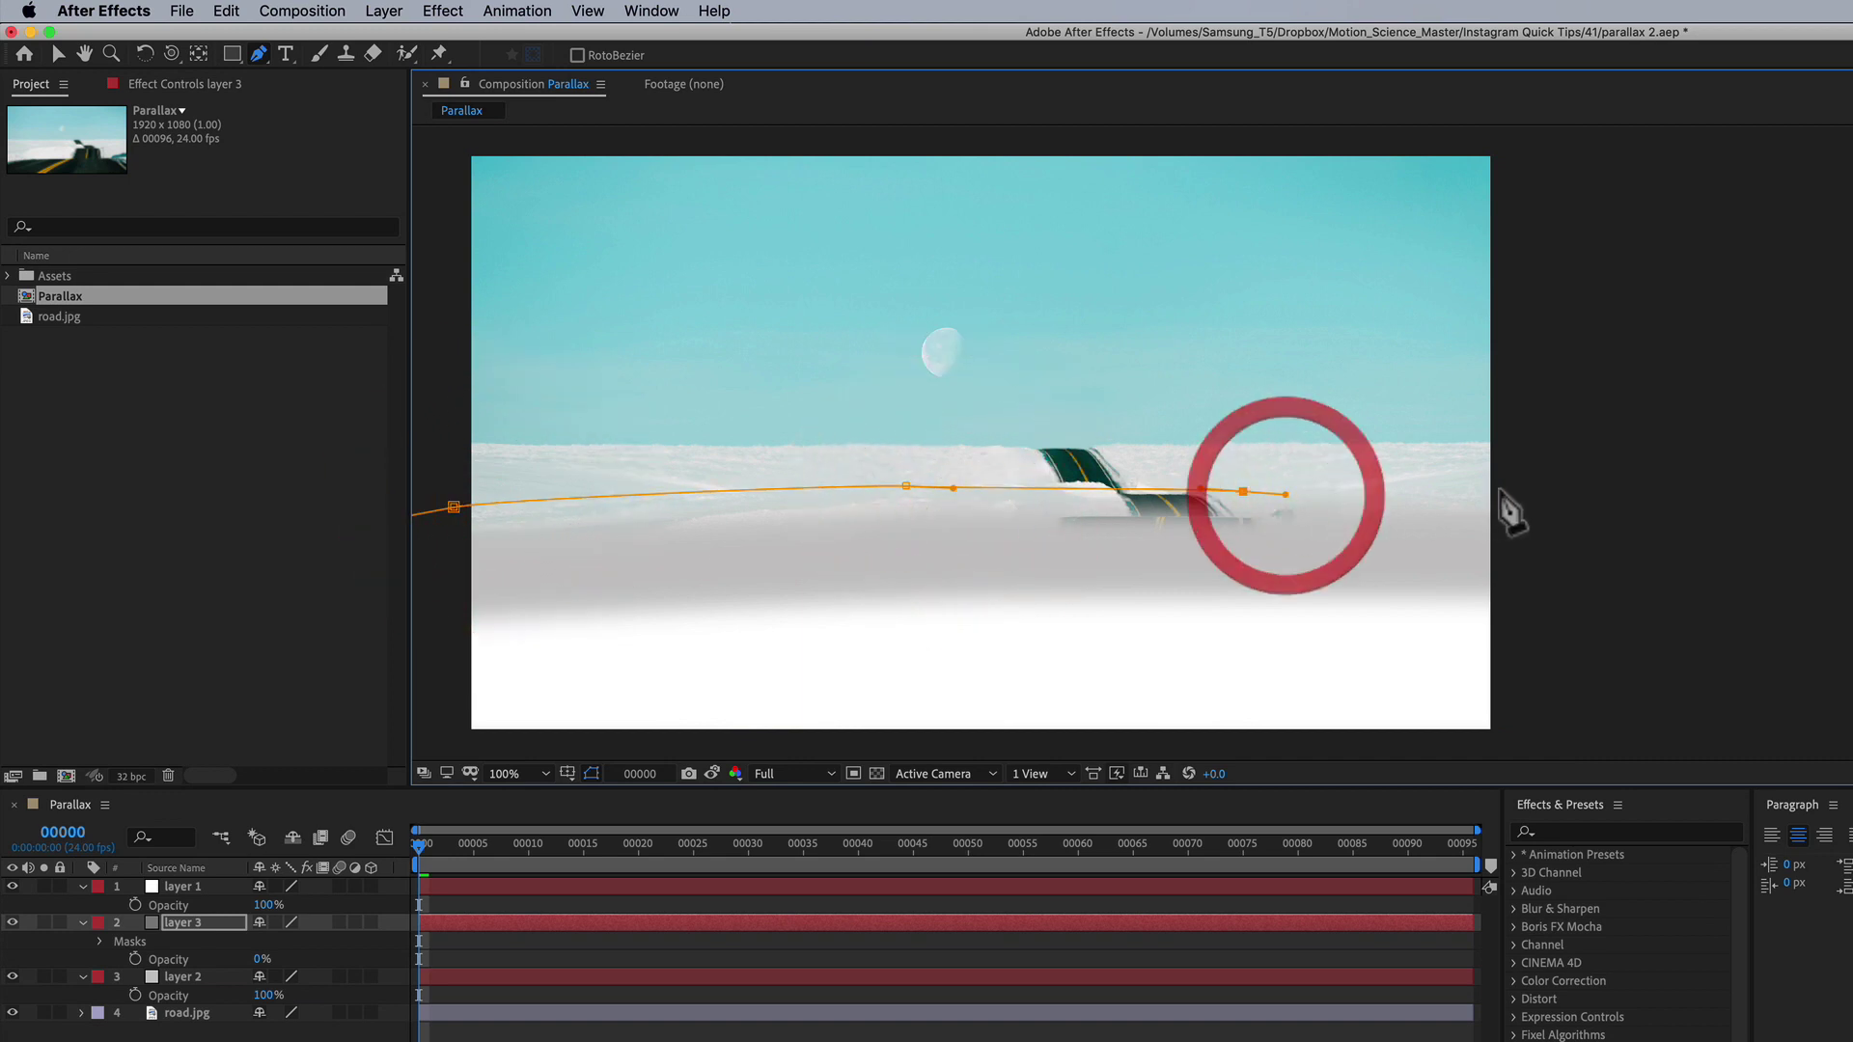
left_click_drag(1577, 512, 1613, 525)
left_click(1601, 664)
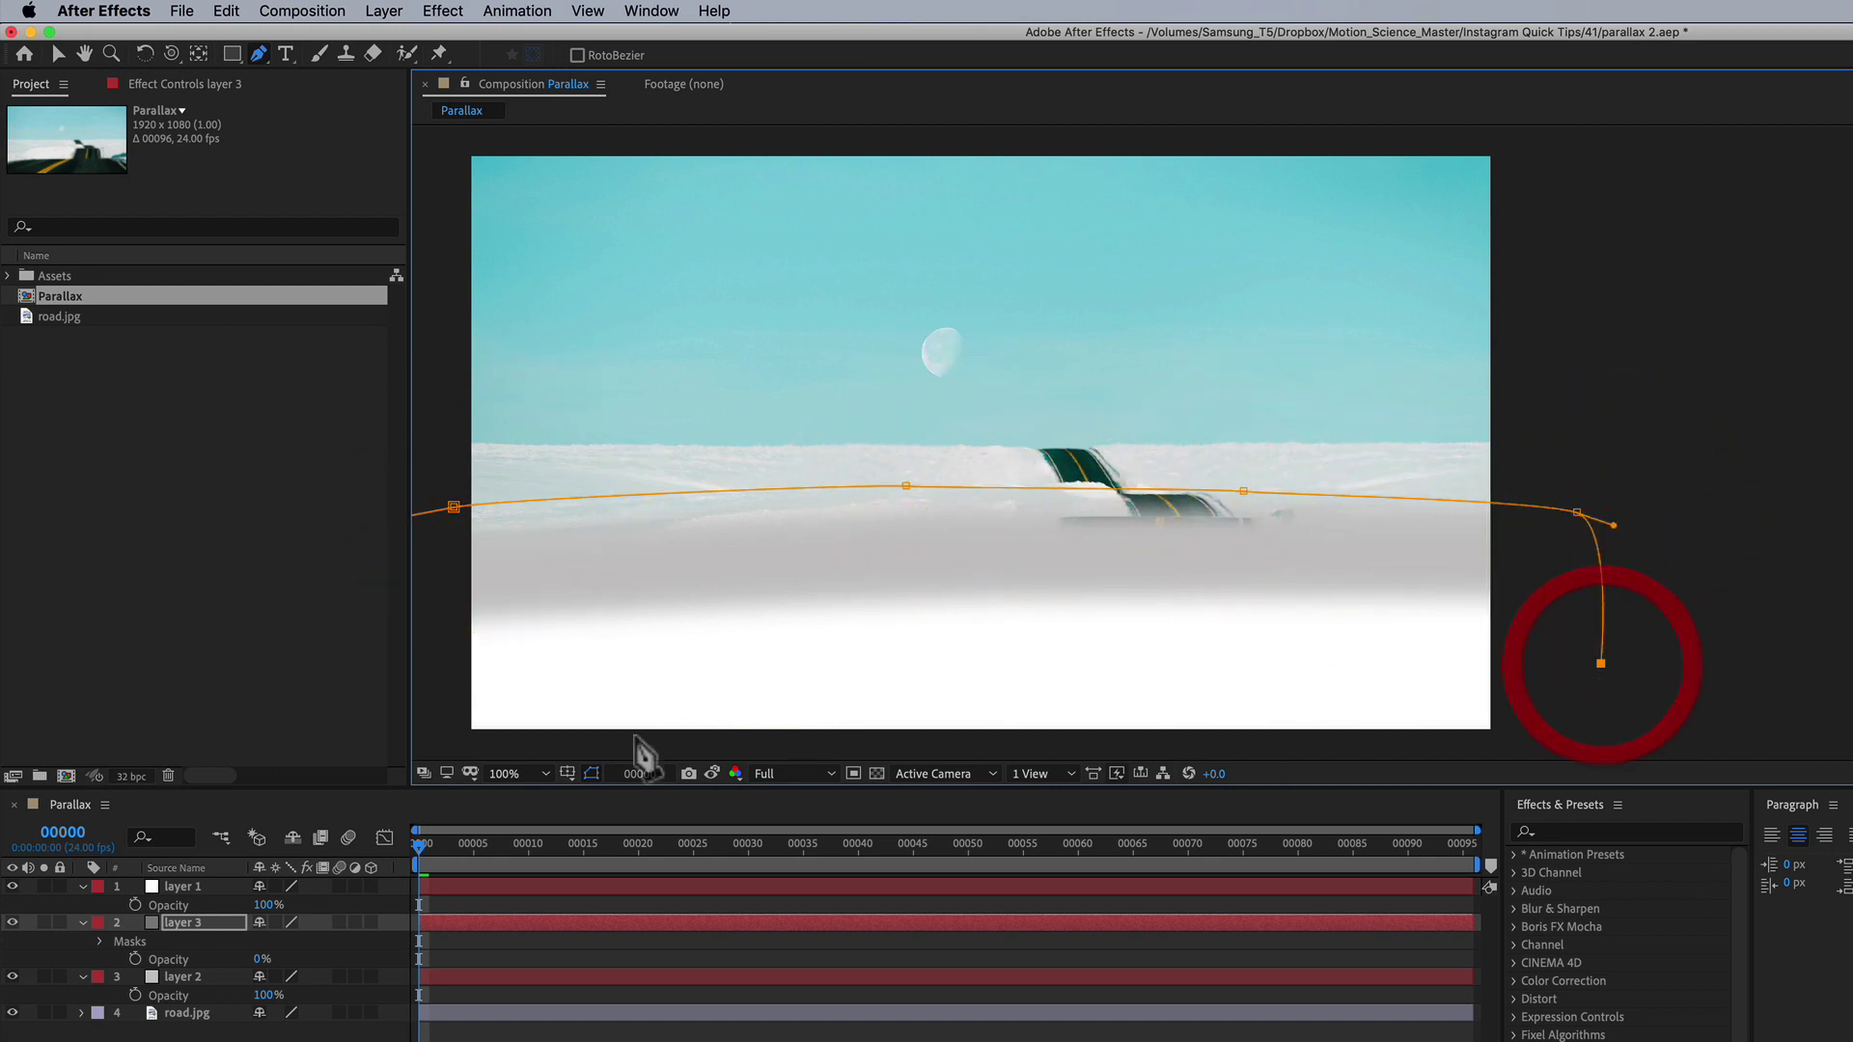
left_click(430, 676)
left_click(454, 507)
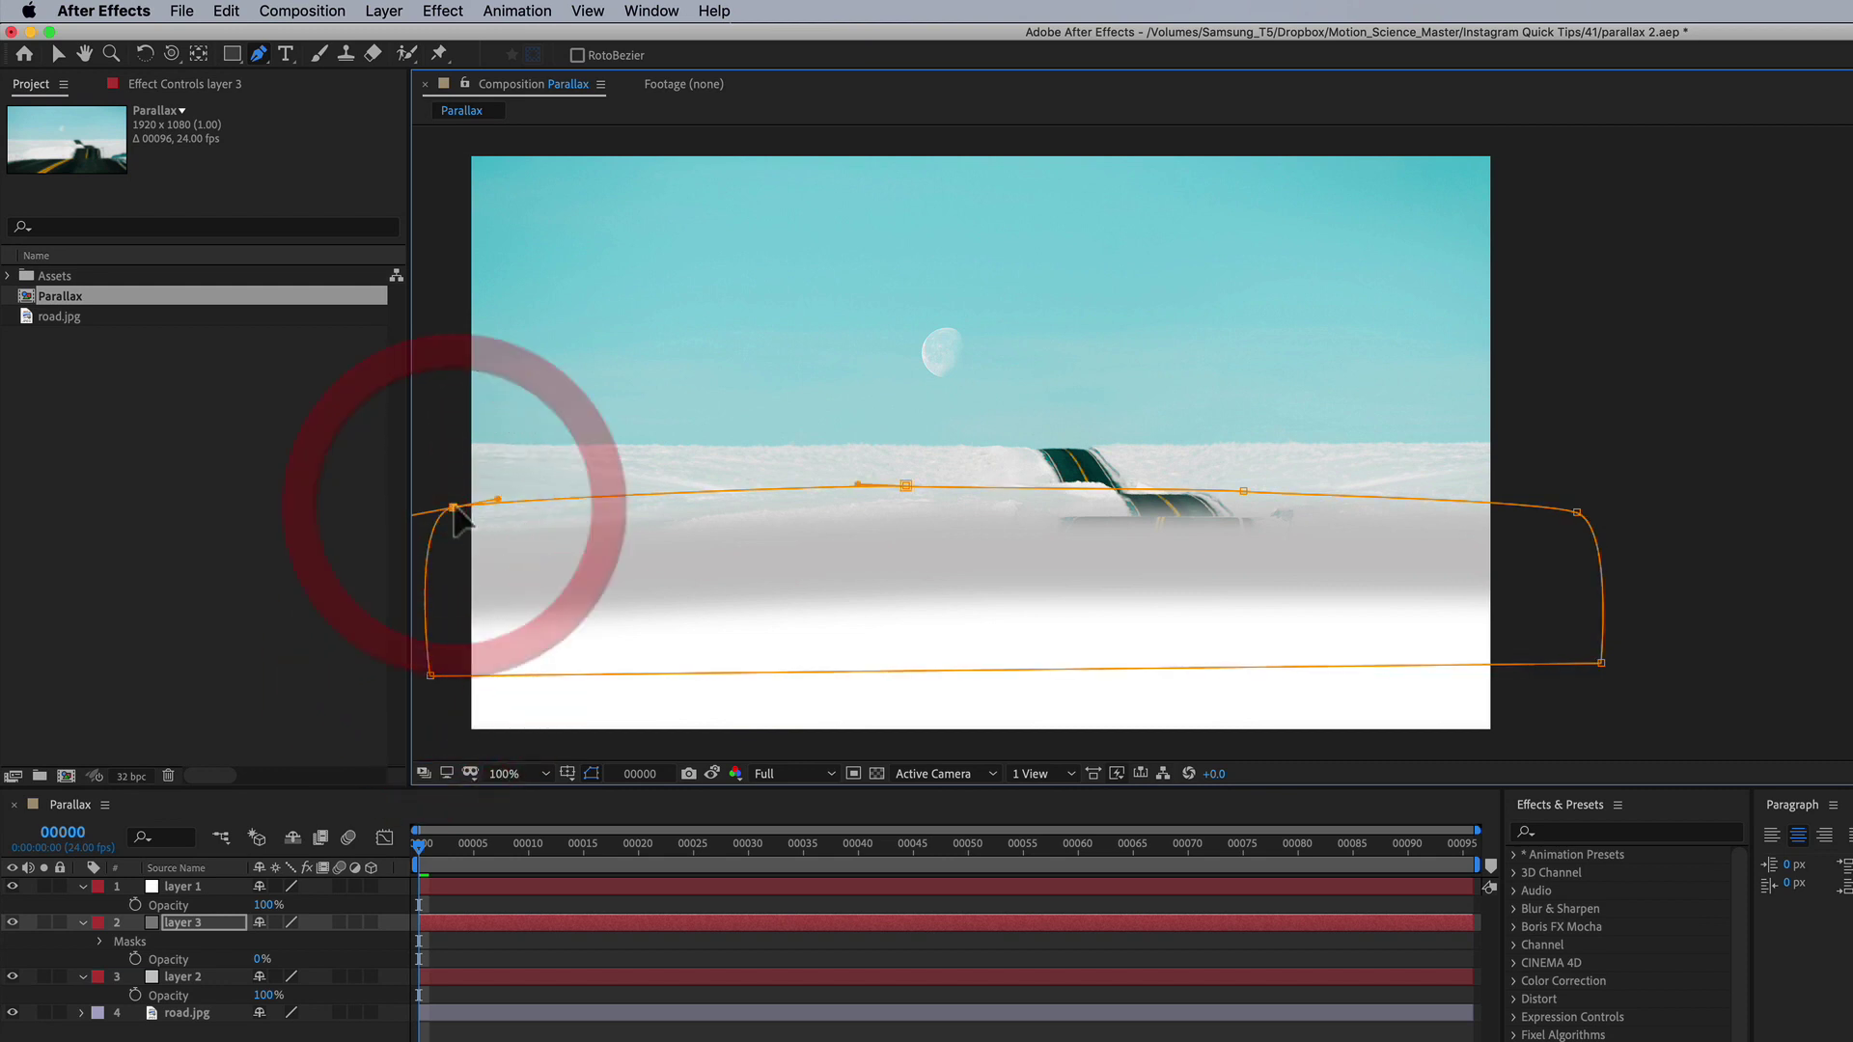
- Feather layer 3's mask, then set its opacity to 20% and back to 100%
key("f")
left_click_drag(302, 960, 330, 960)
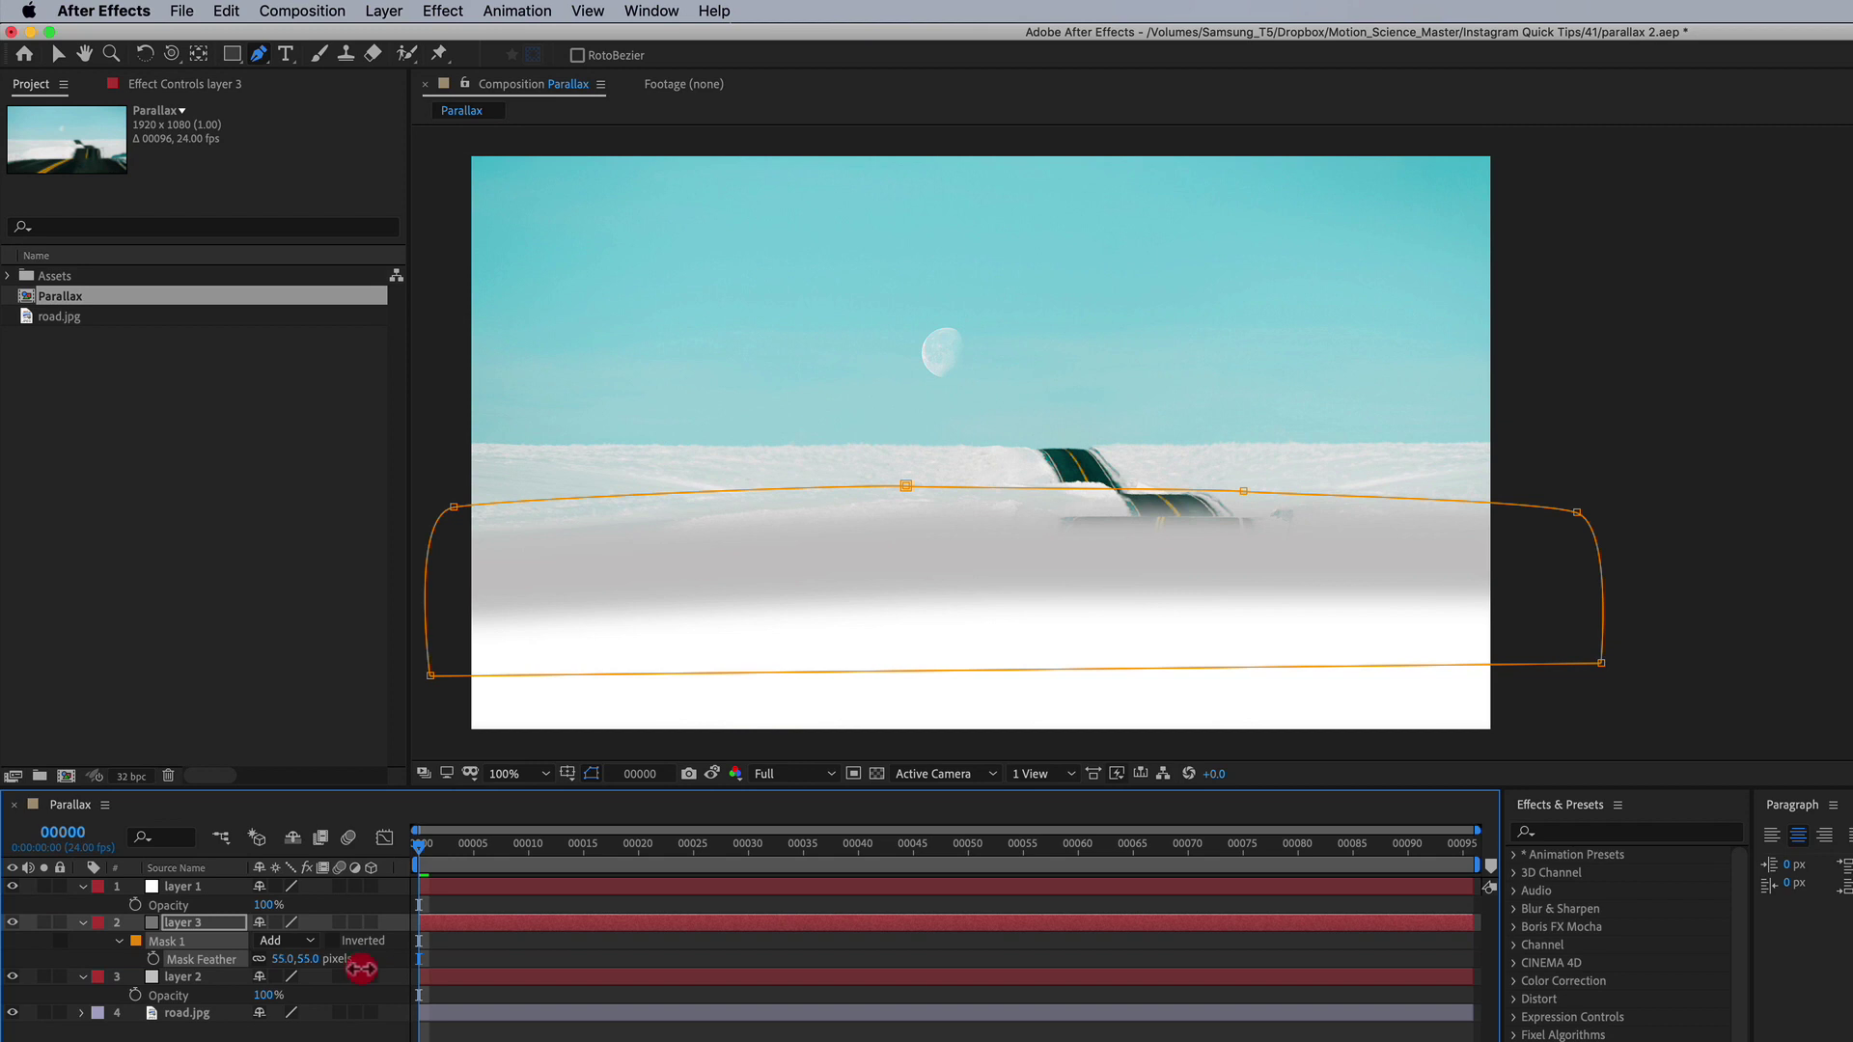
key("t")
left_click(266, 941)
type("20")
key("Return")
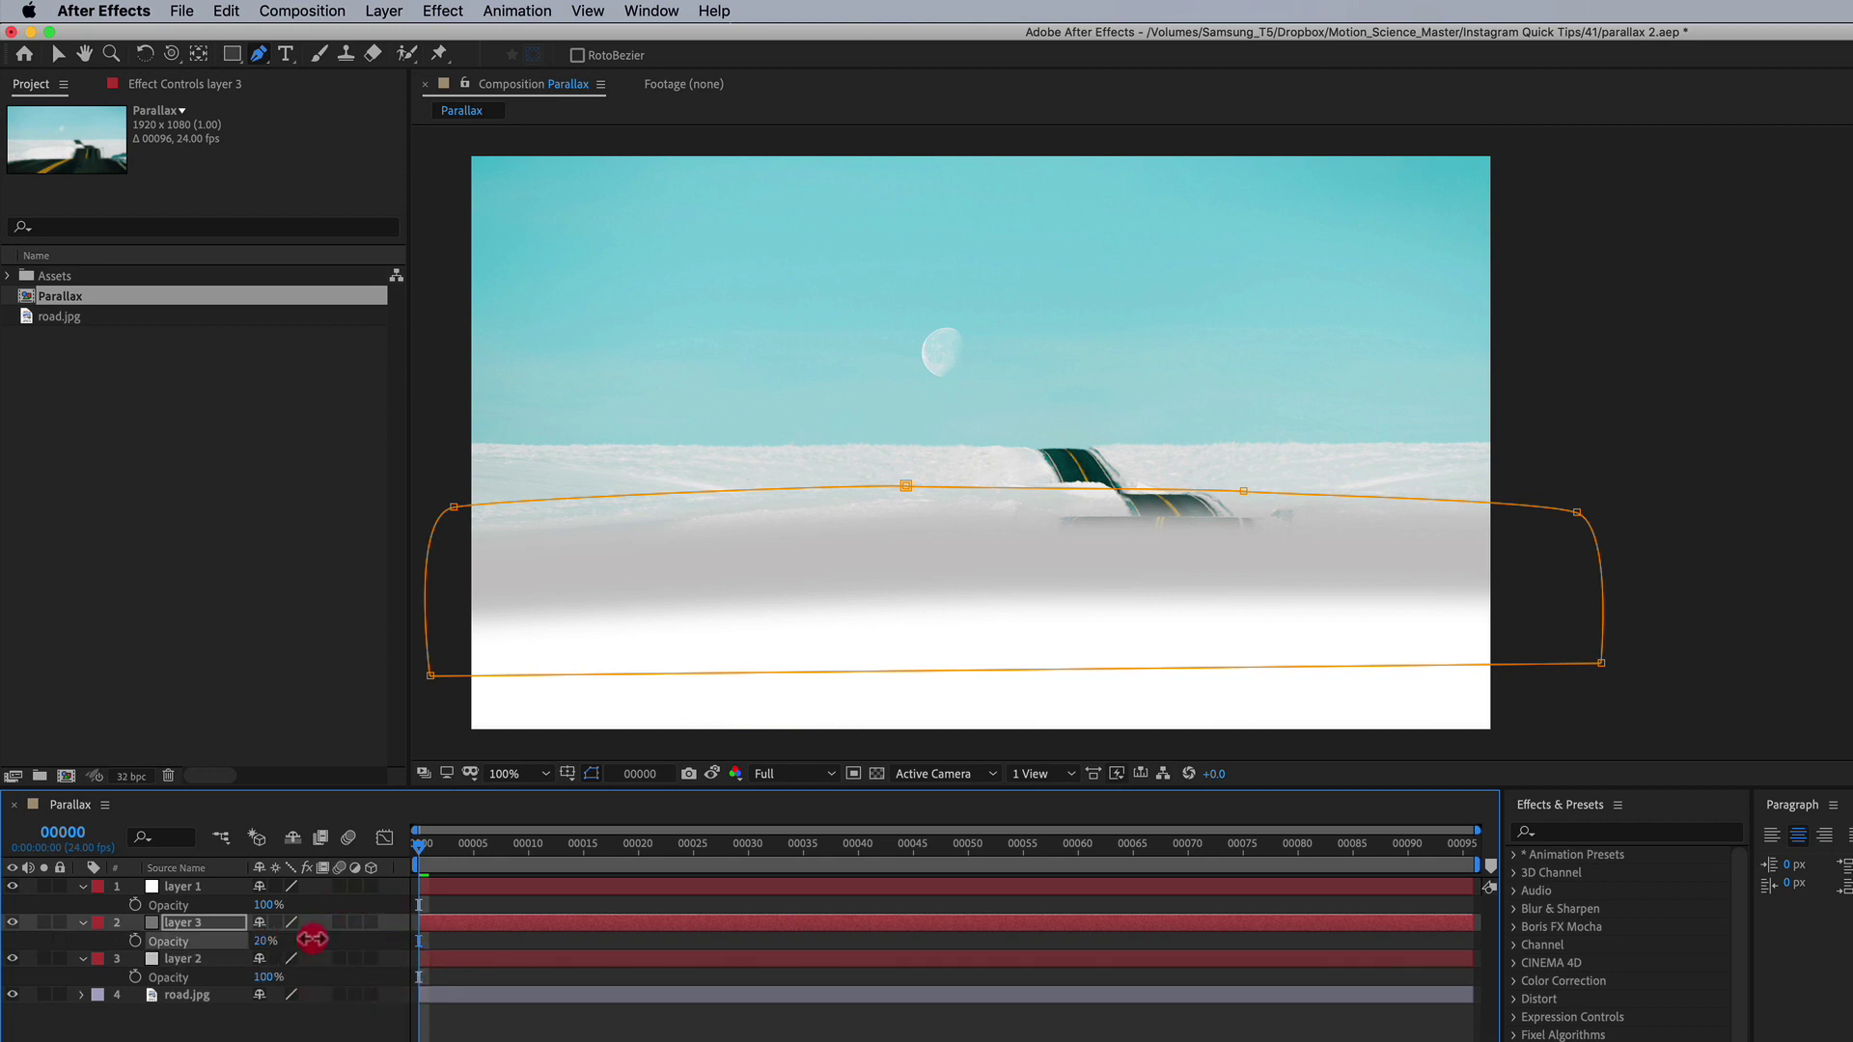
left_click_drag(311, 938, 422, 937)
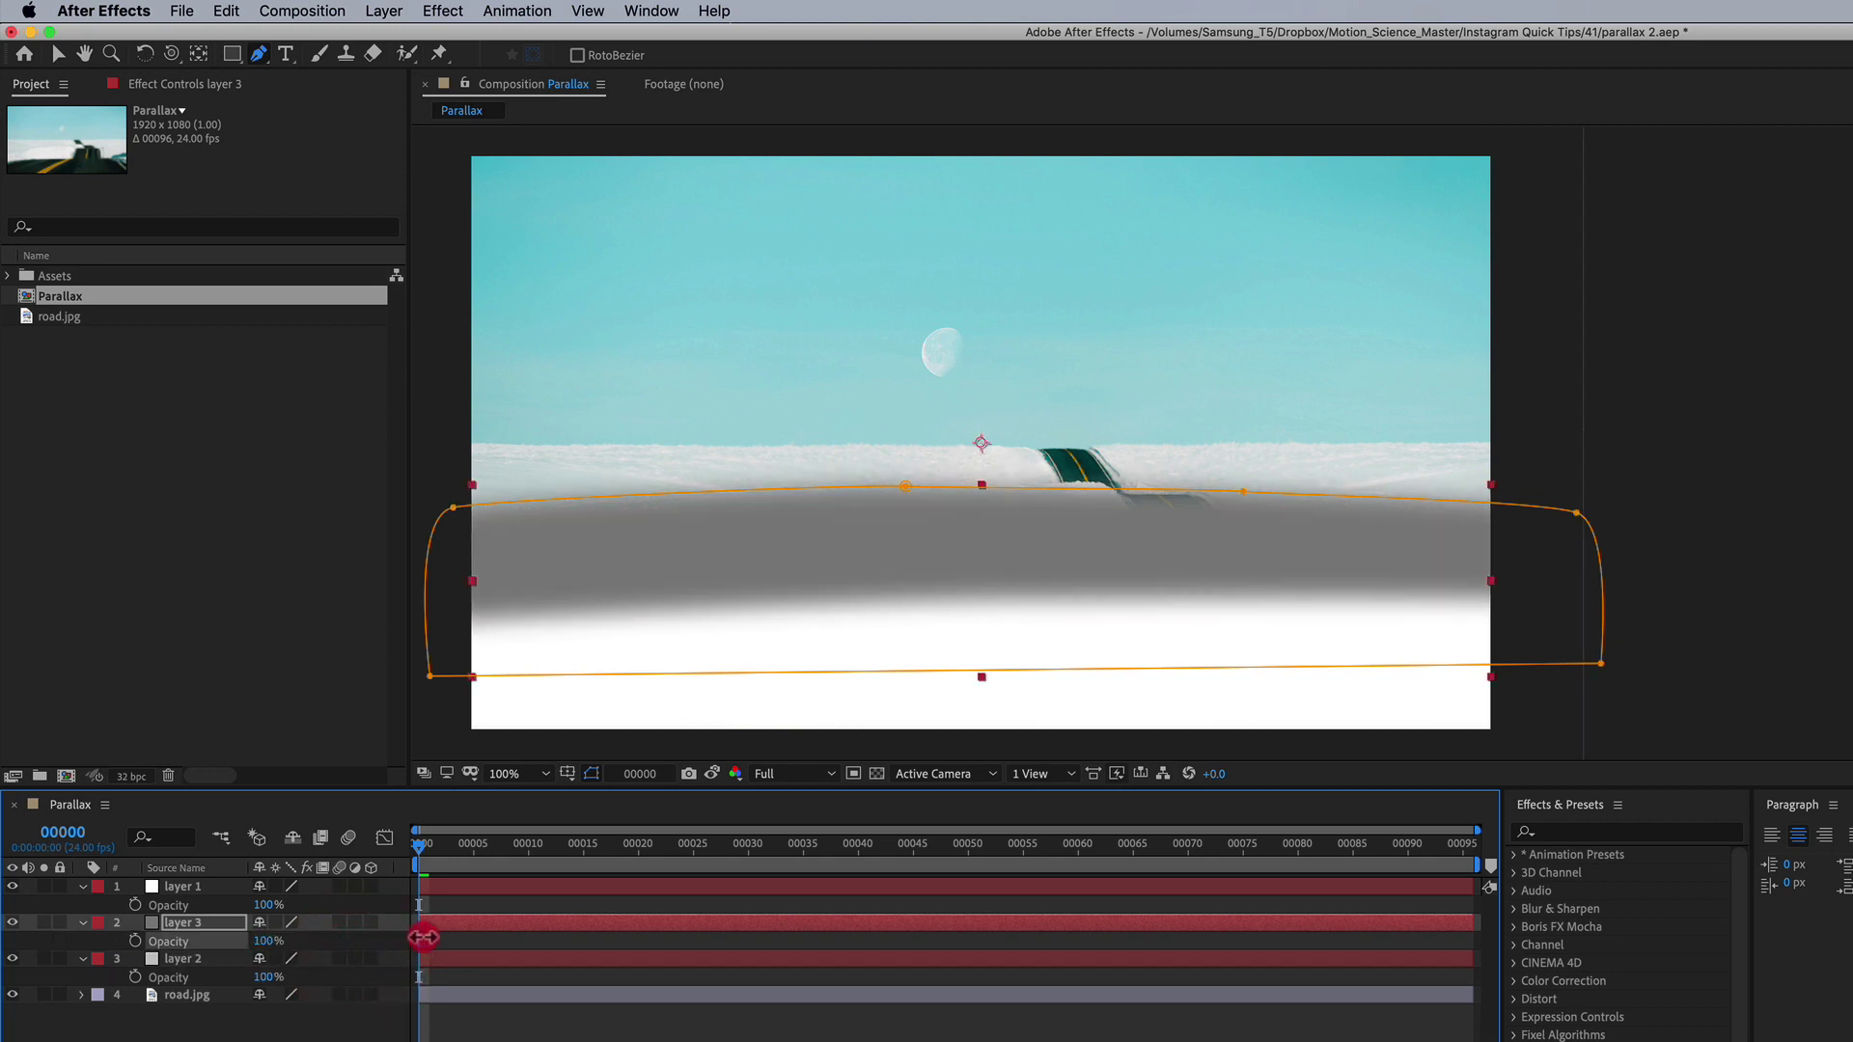
- Nudge layer 3's right-side mask points up to match the horizon
key("v")
left_click(909, 480)
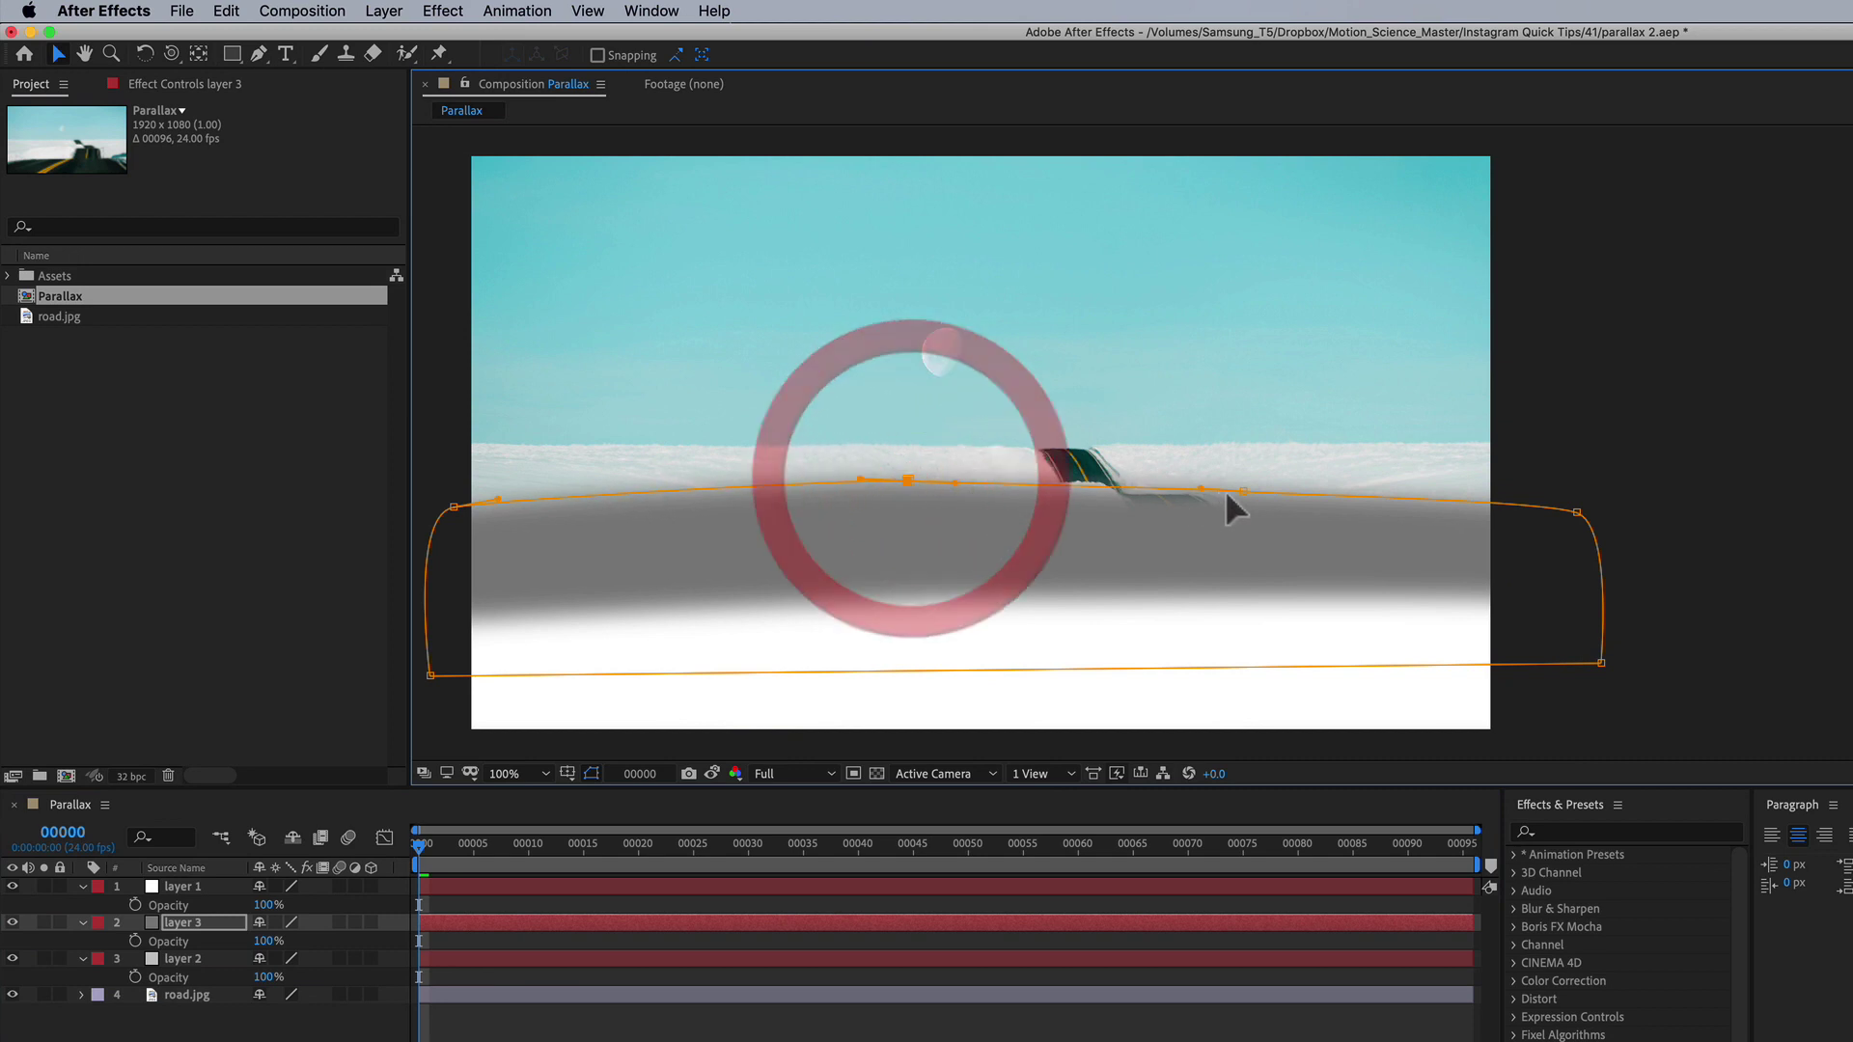
left_click(1247, 488)
left_click_drag(1247, 488, 1258, 484)
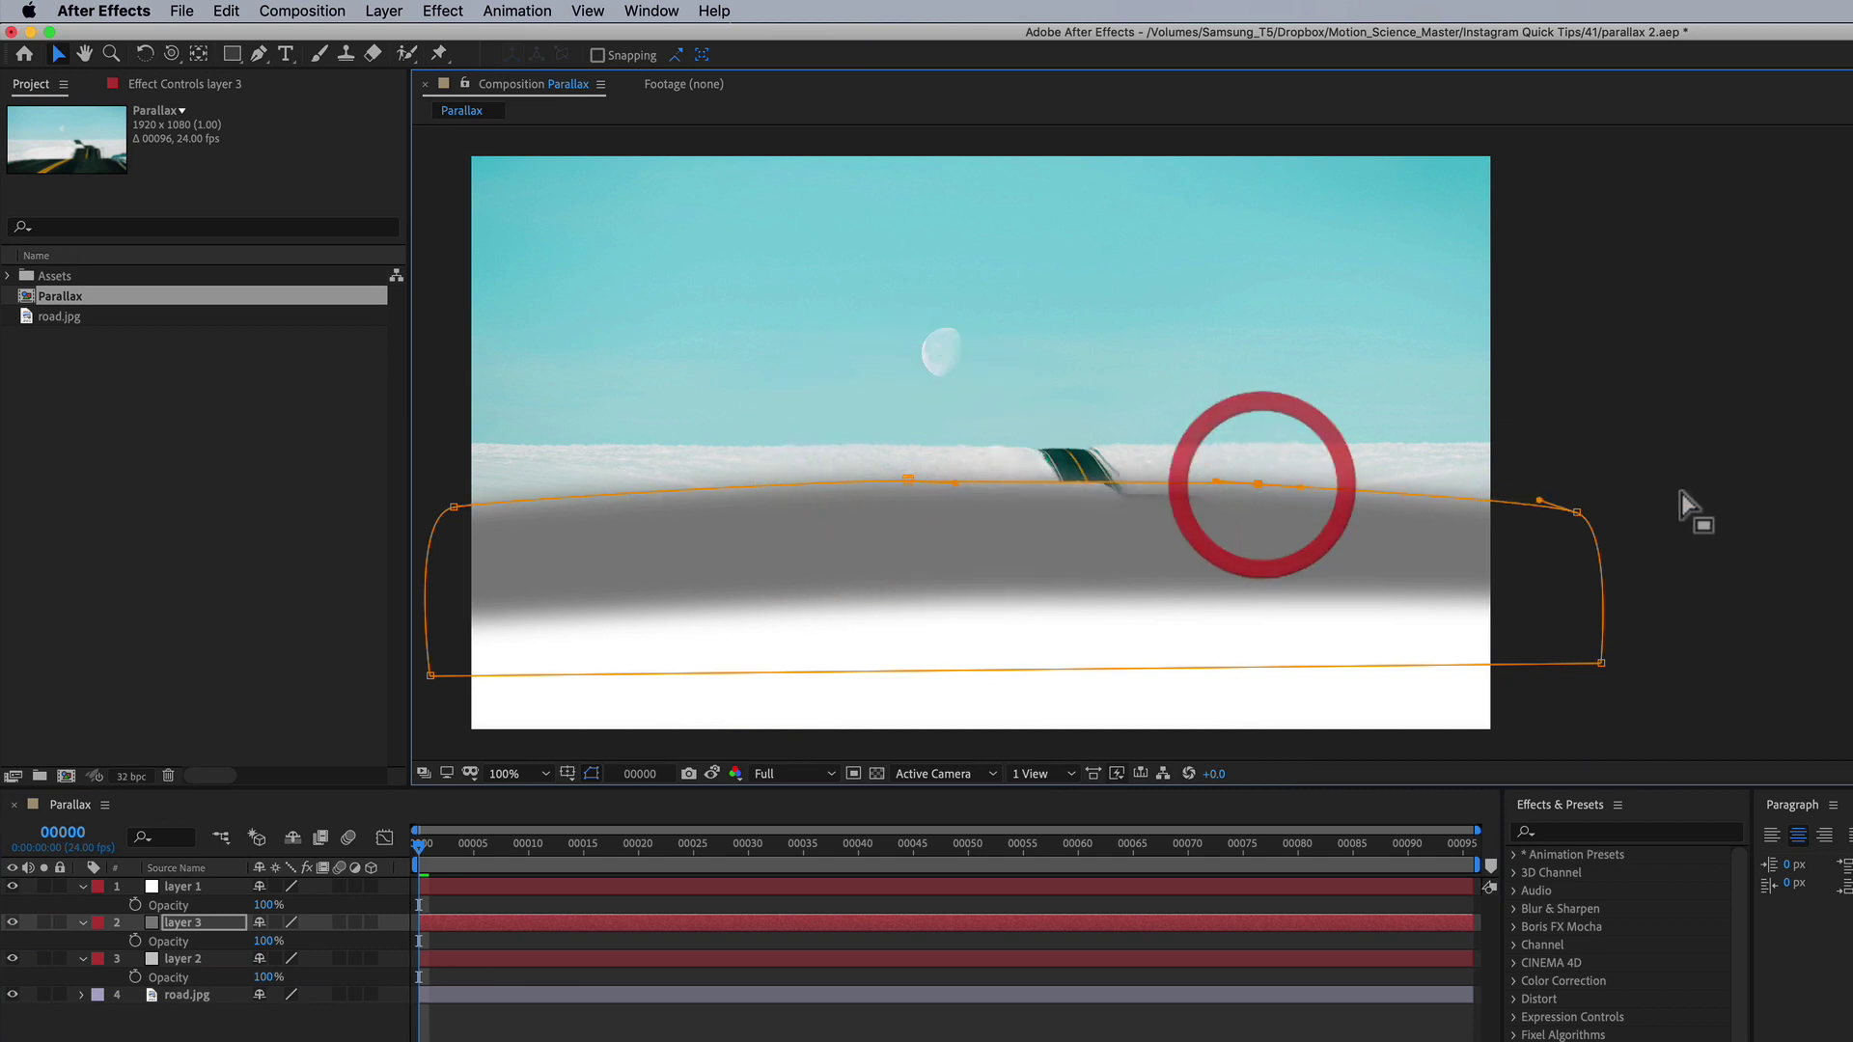
left_click_drag(1589, 517, 1583, 504)
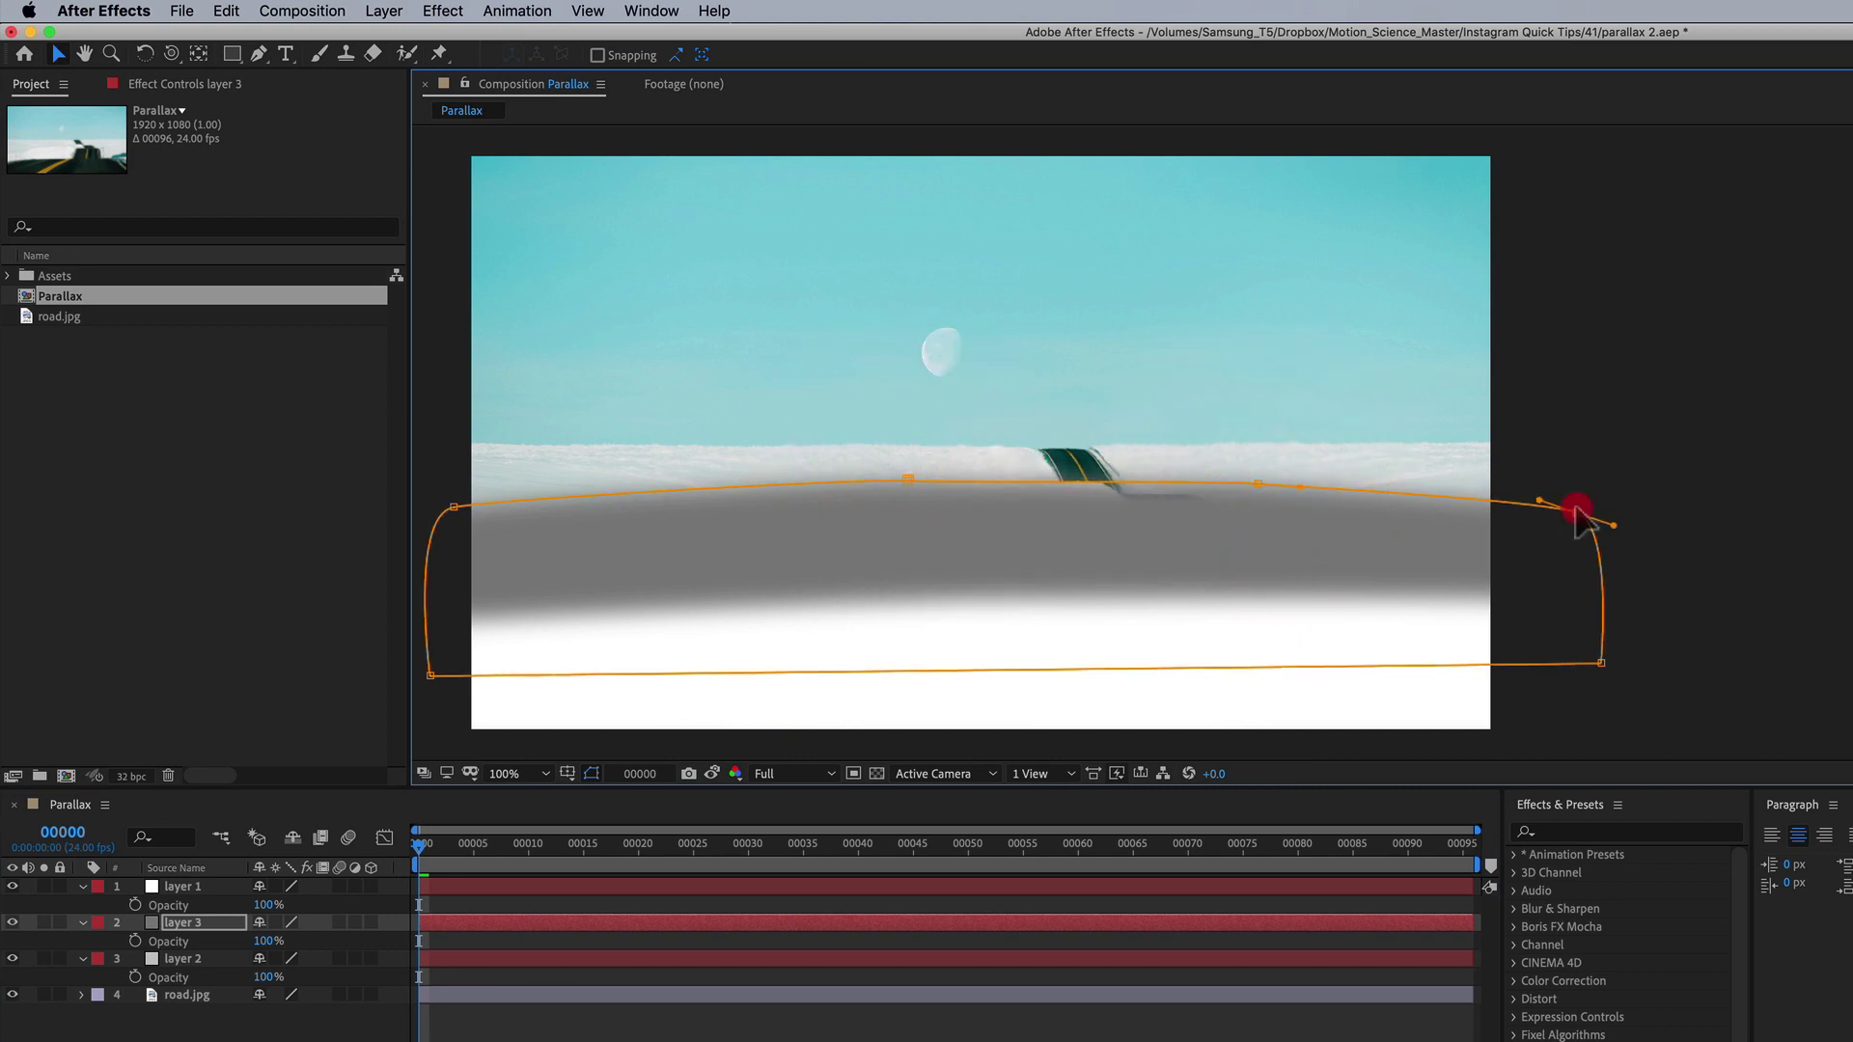
- Move layer 3 below layer 2 and raise its mask points further along the horizon
left_click(188, 939)
mouse_move(188, 942)
left_mouse_down()
mouse_move(191, 999)
mouse_move(188, 973)
left_mouse_up()
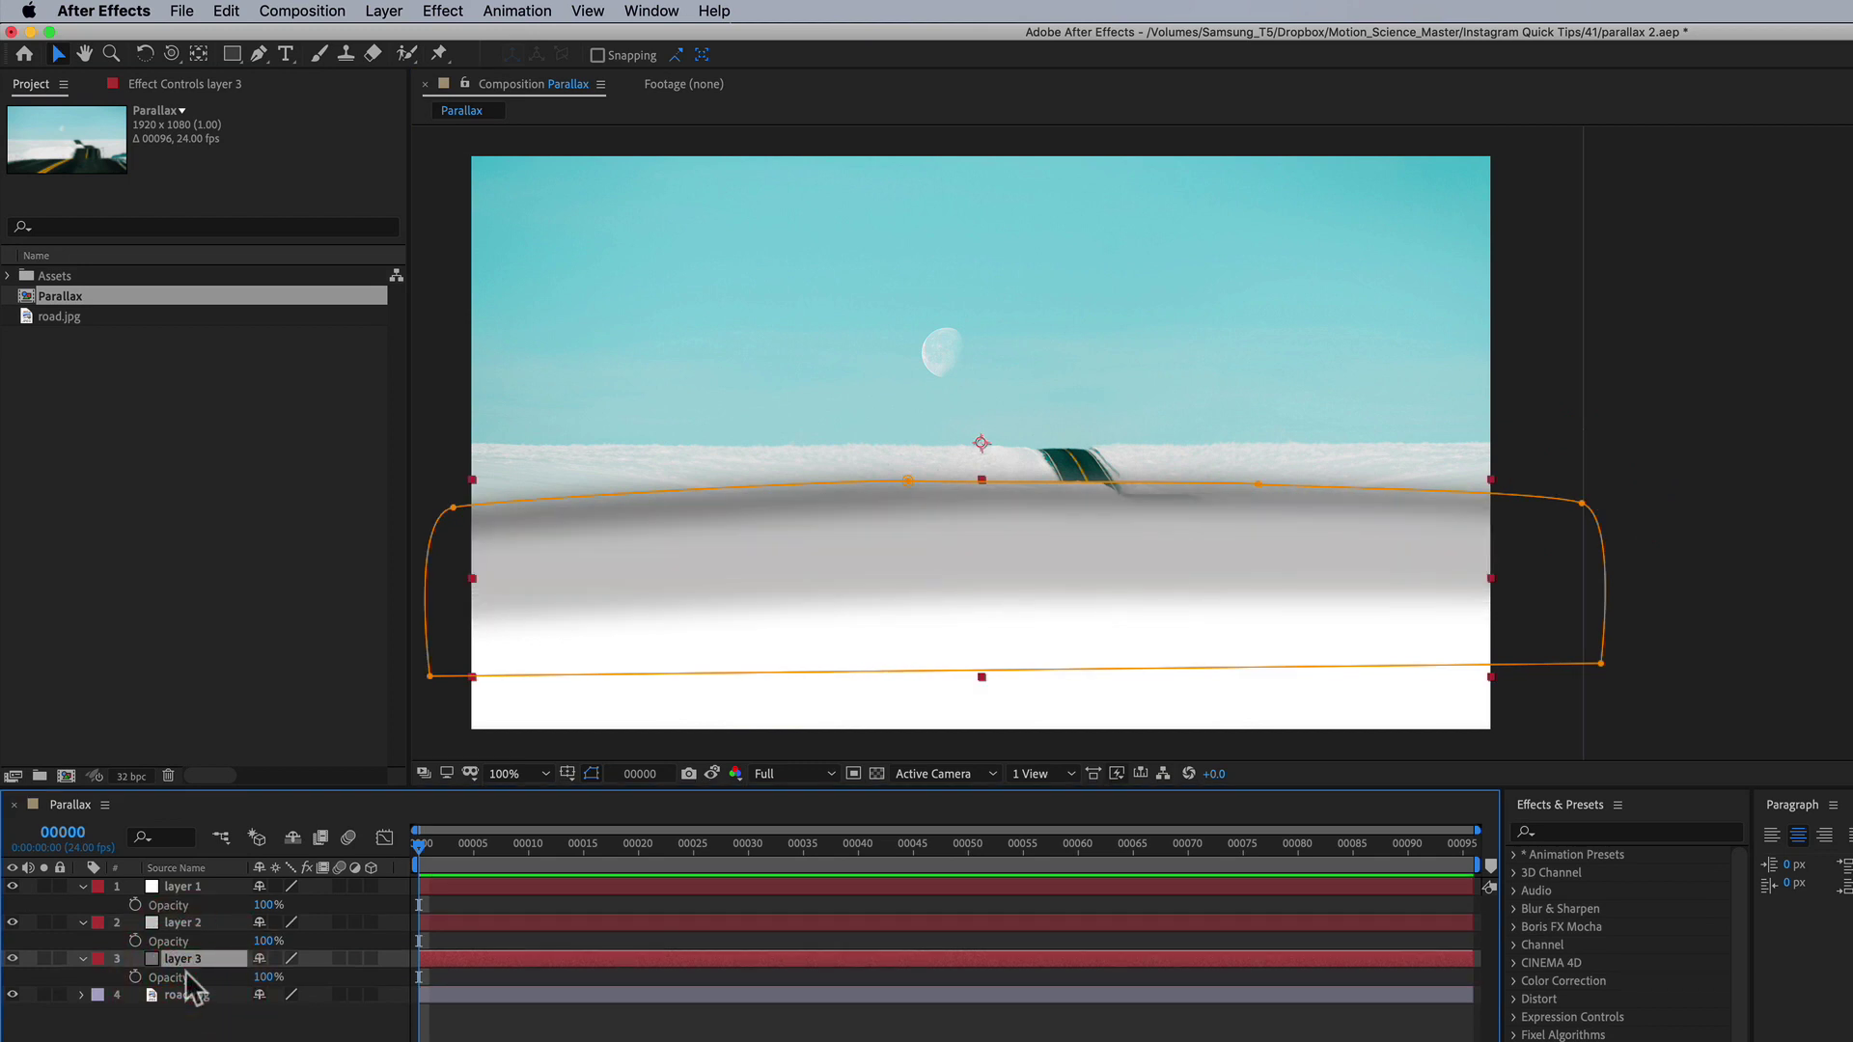
left_click(453, 507)
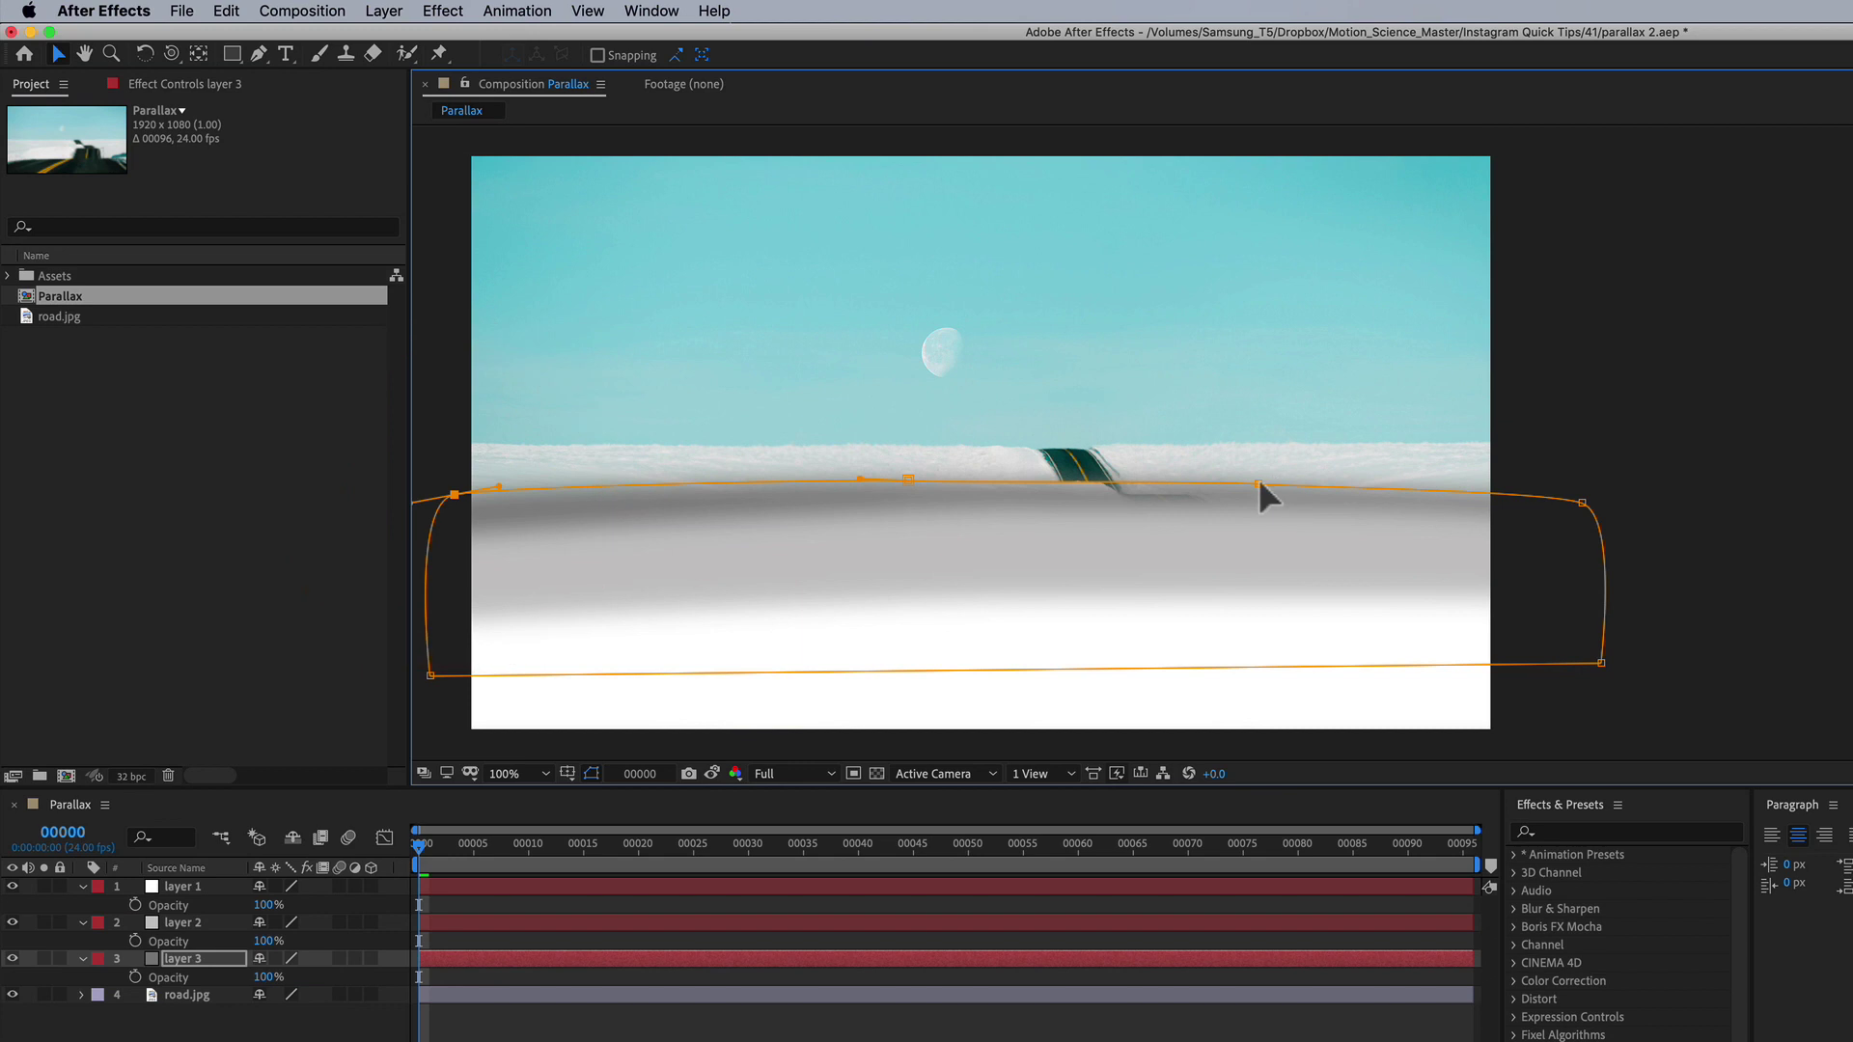
left_click_drag(1258, 483, 1259, 474)
left_click(907, 479)
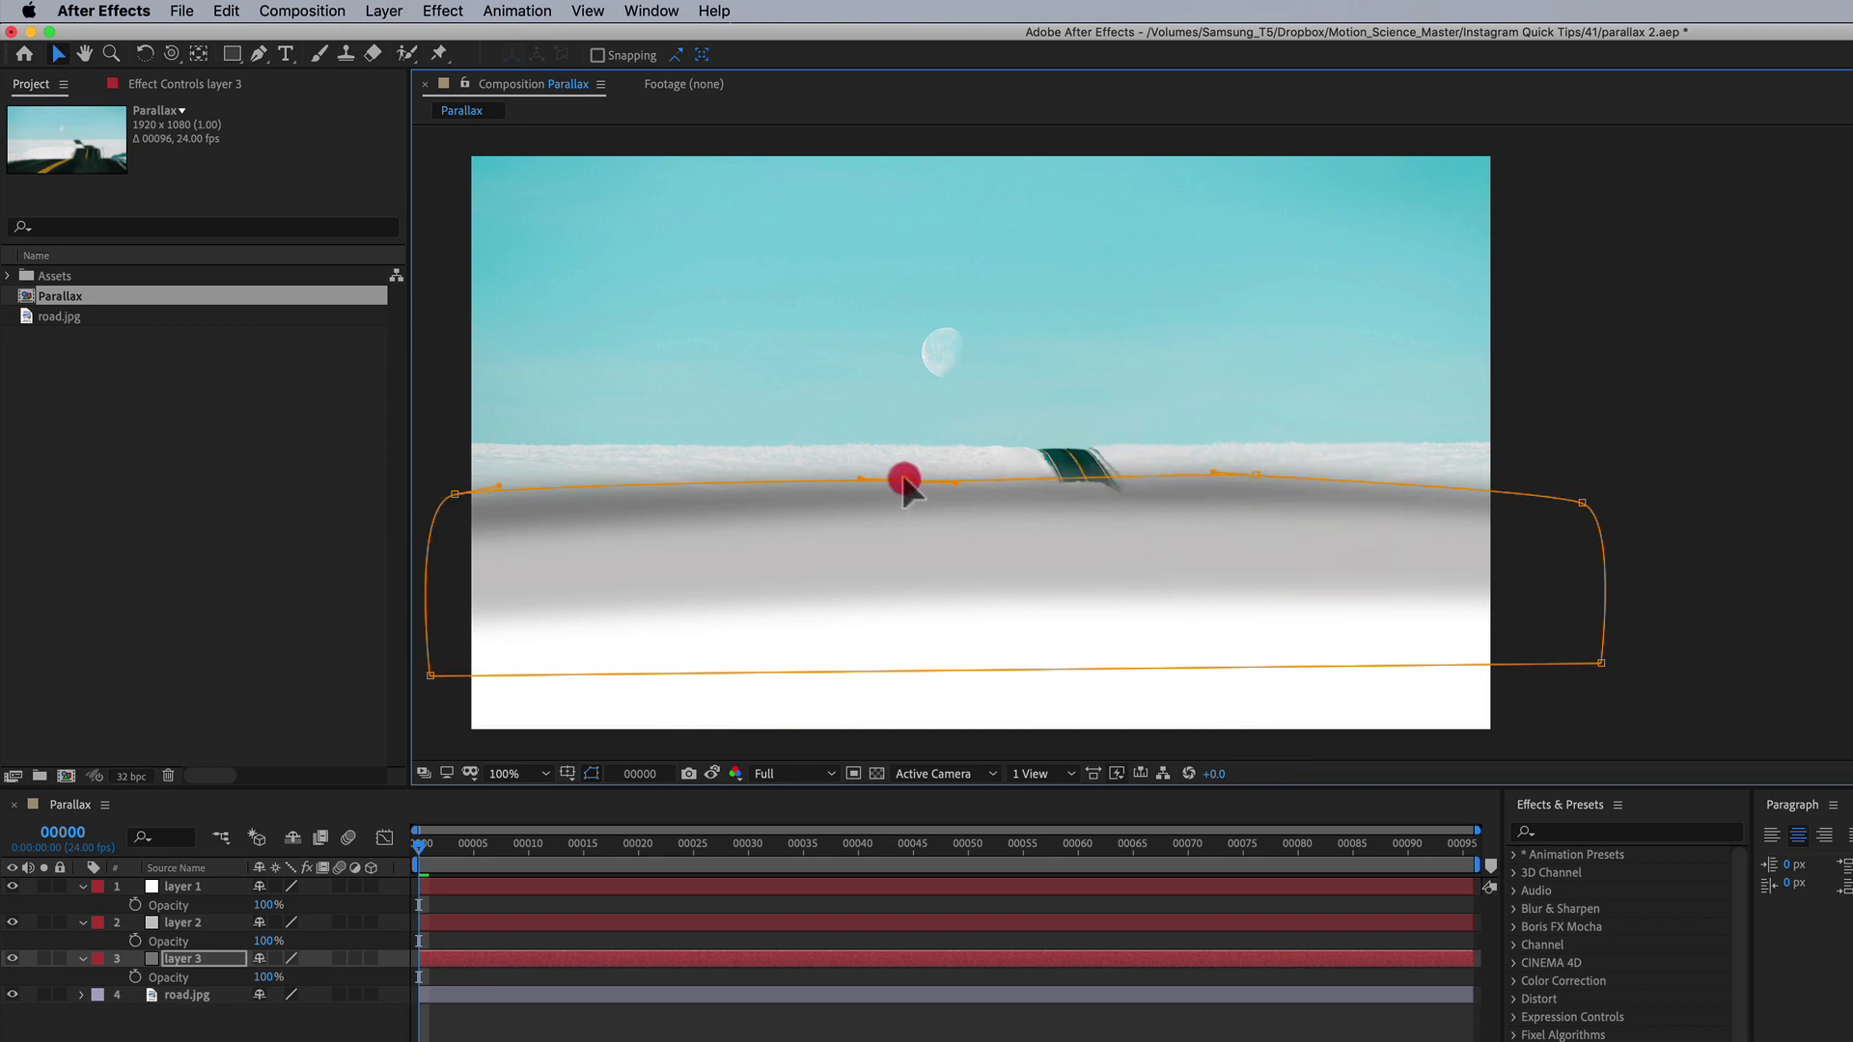
left_click_drag(1582, 502, 1584, 494)
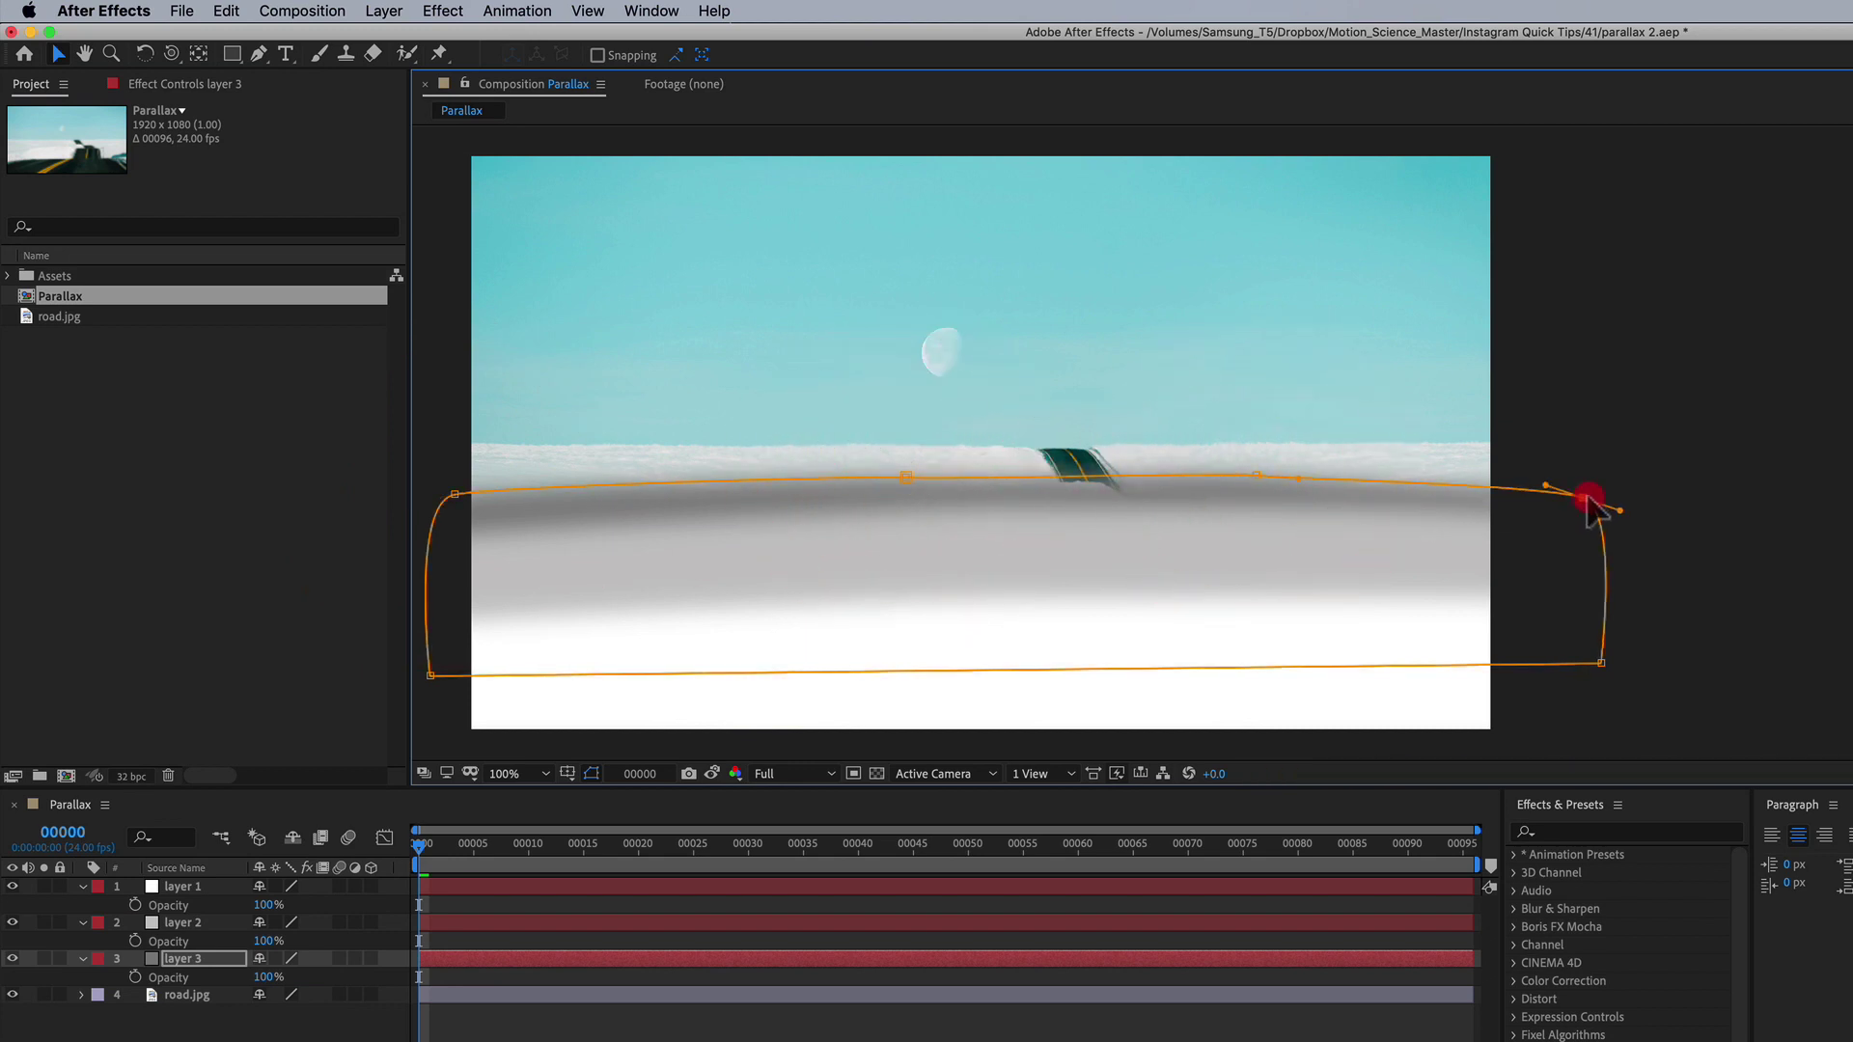
left_click(190, 950)
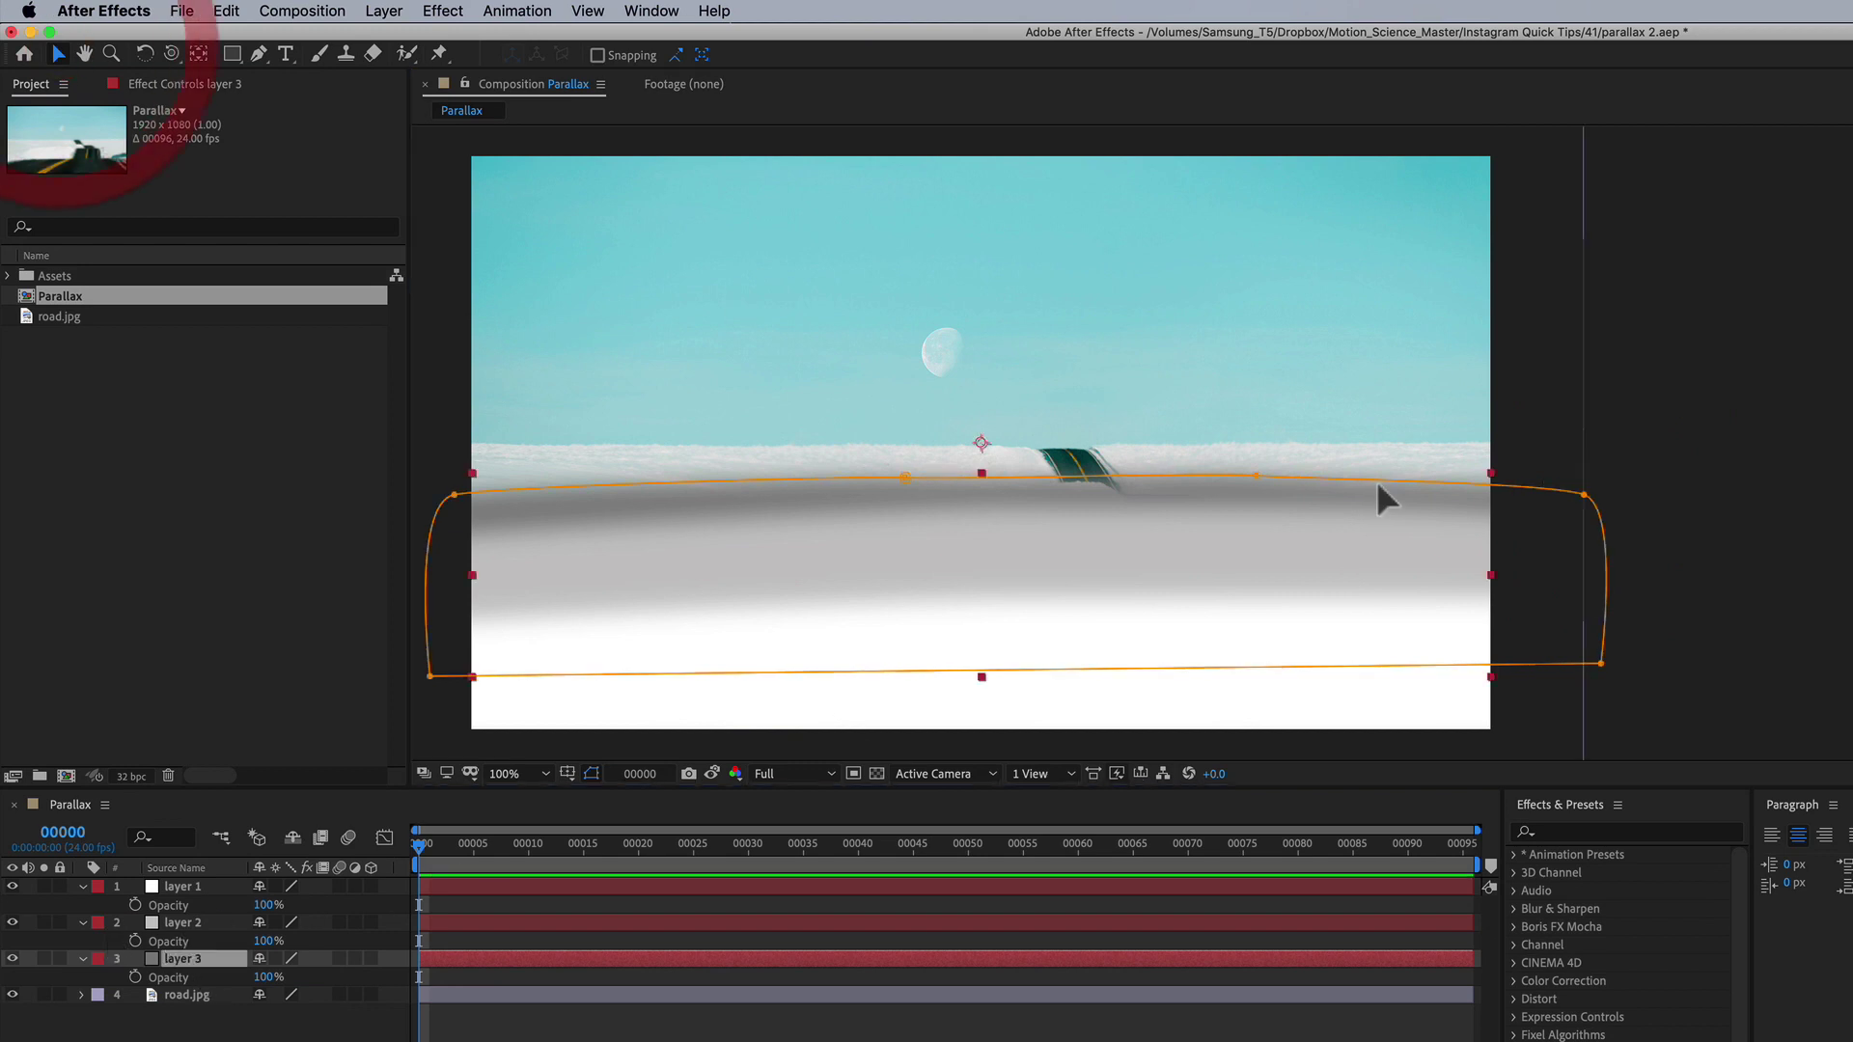
- Create a black 1920×1080 solid named 'background'
left_click(384, 11)
mouse_move(541, 36)
left_click(669, 64)
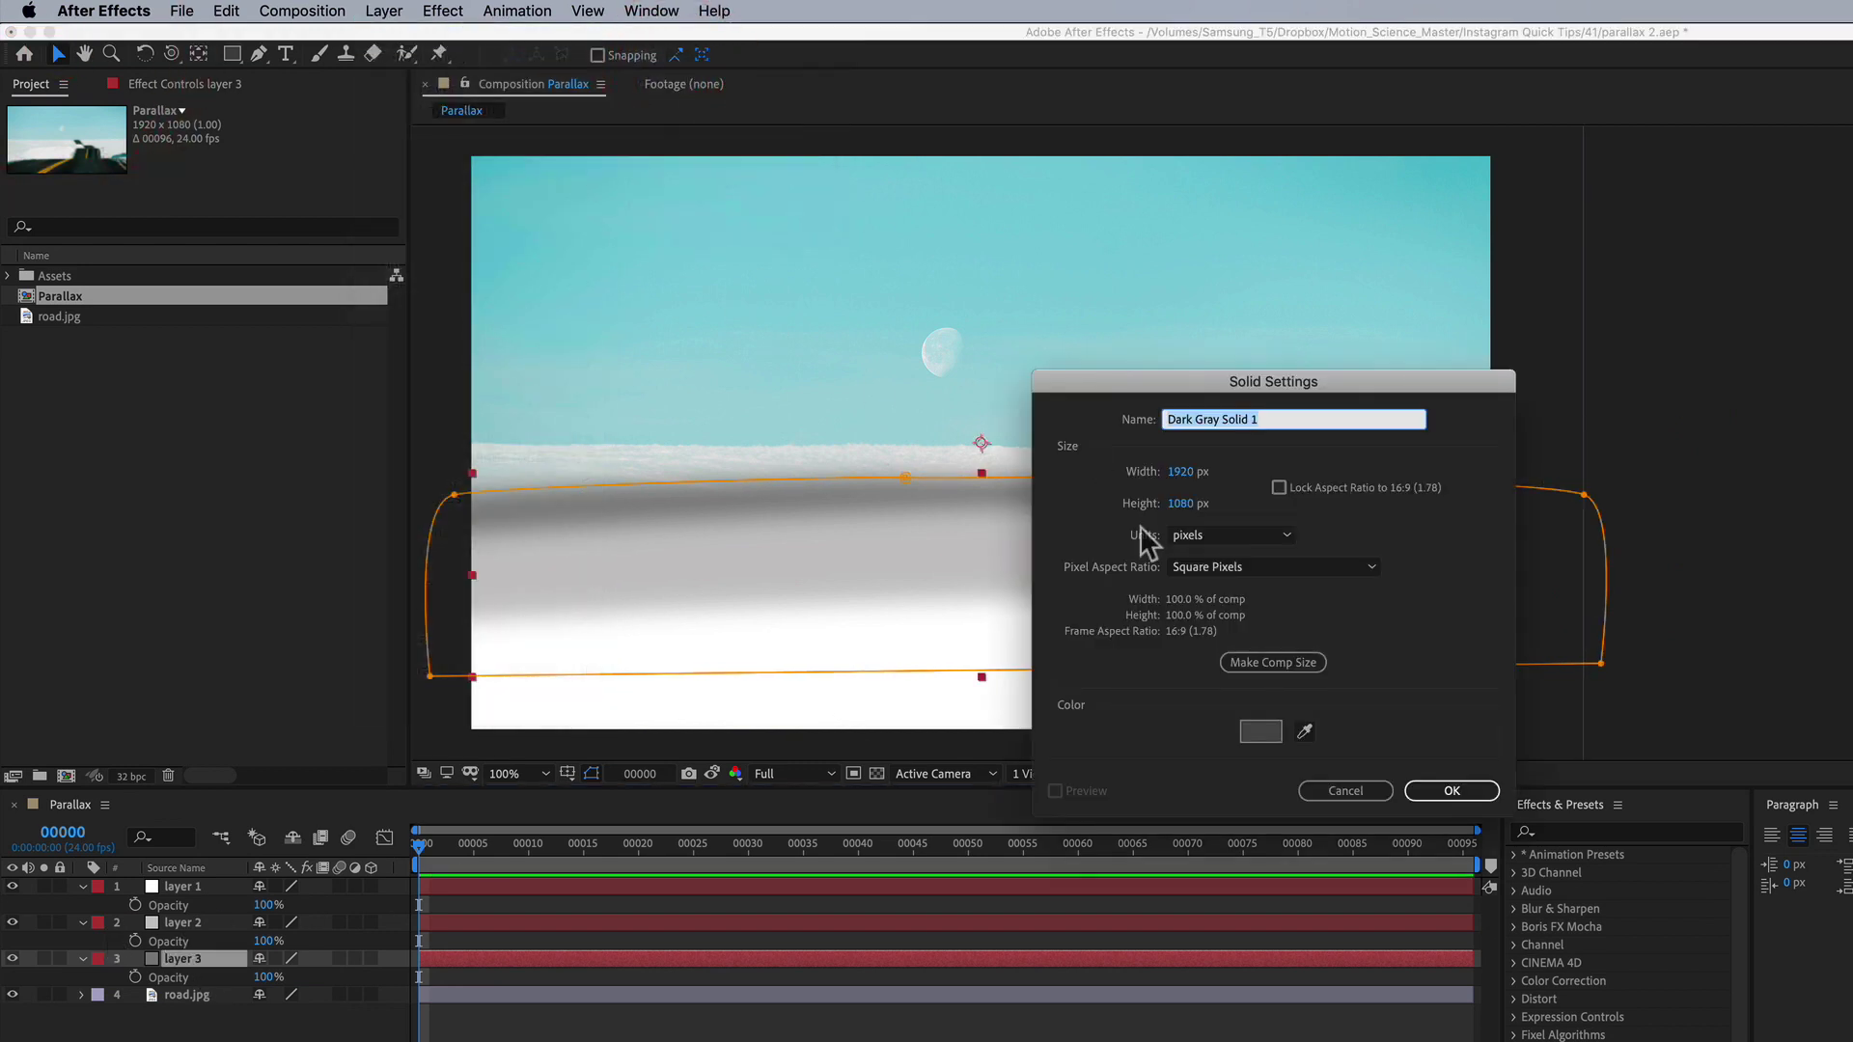
left_click(1264, 735)
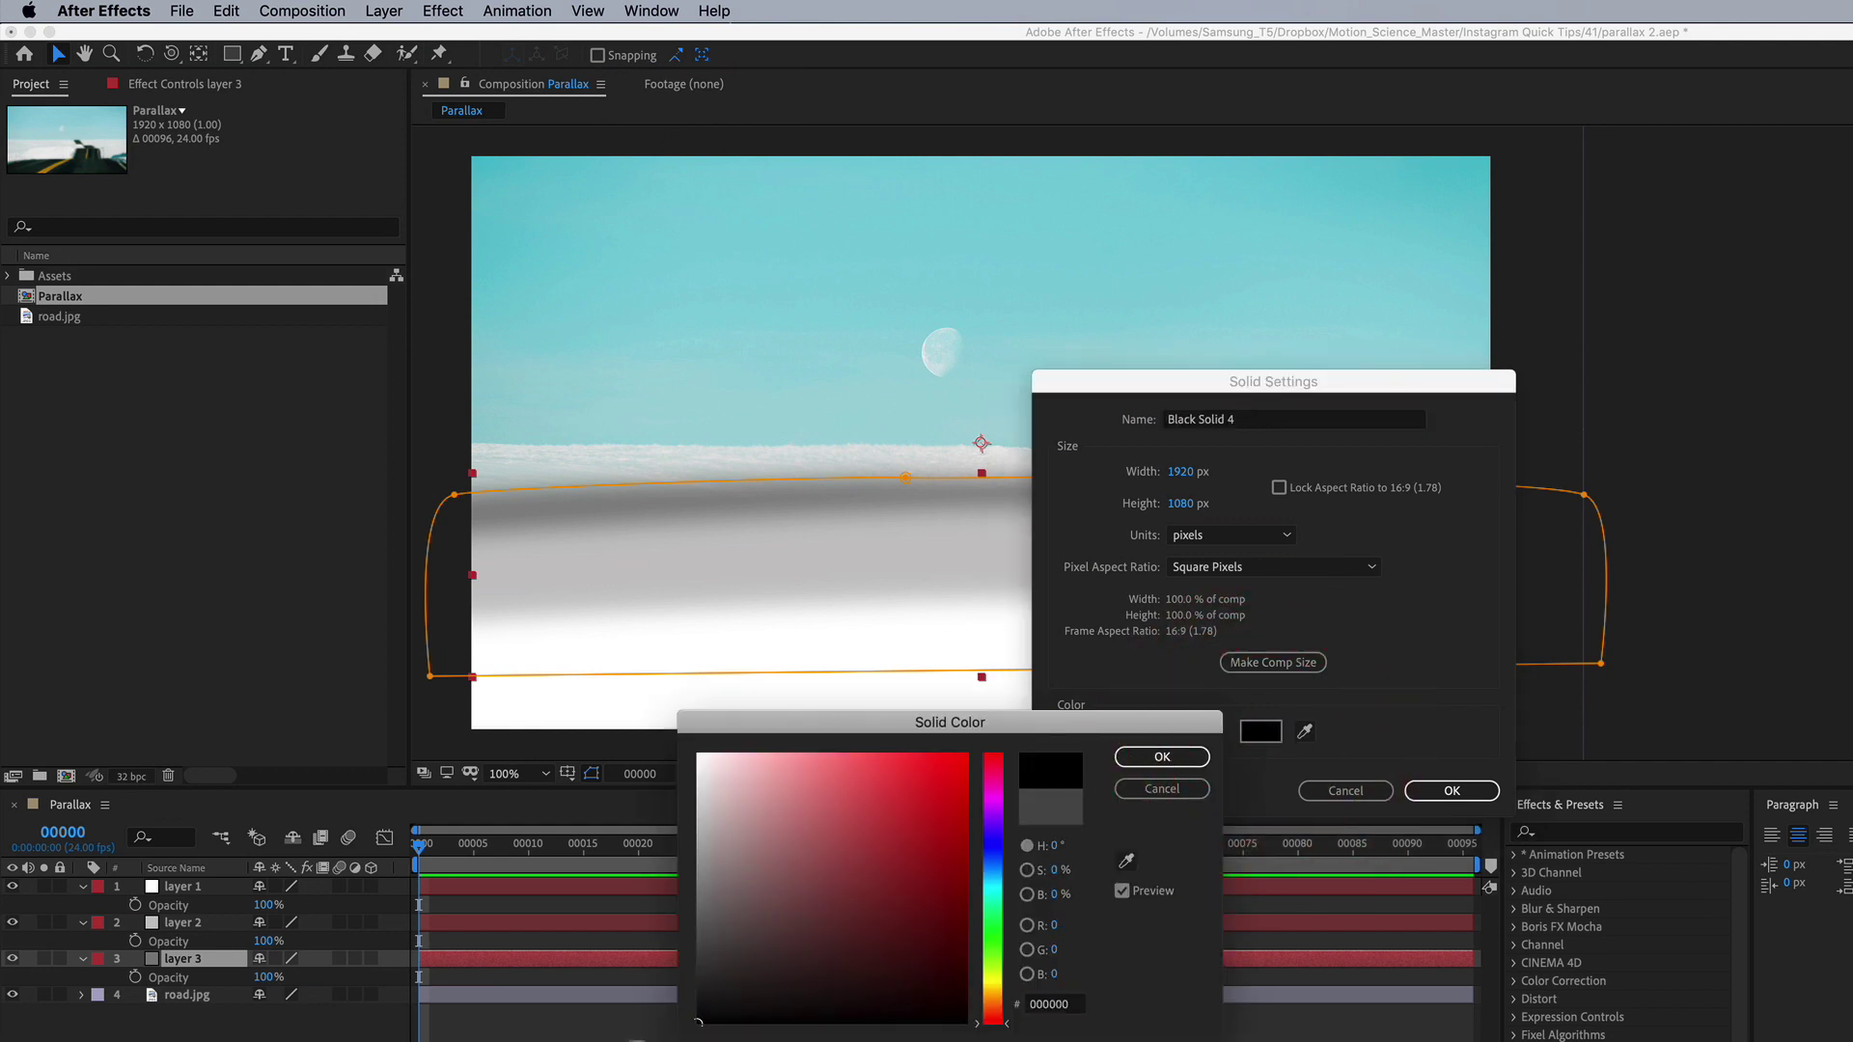
left_click(1163, 758)
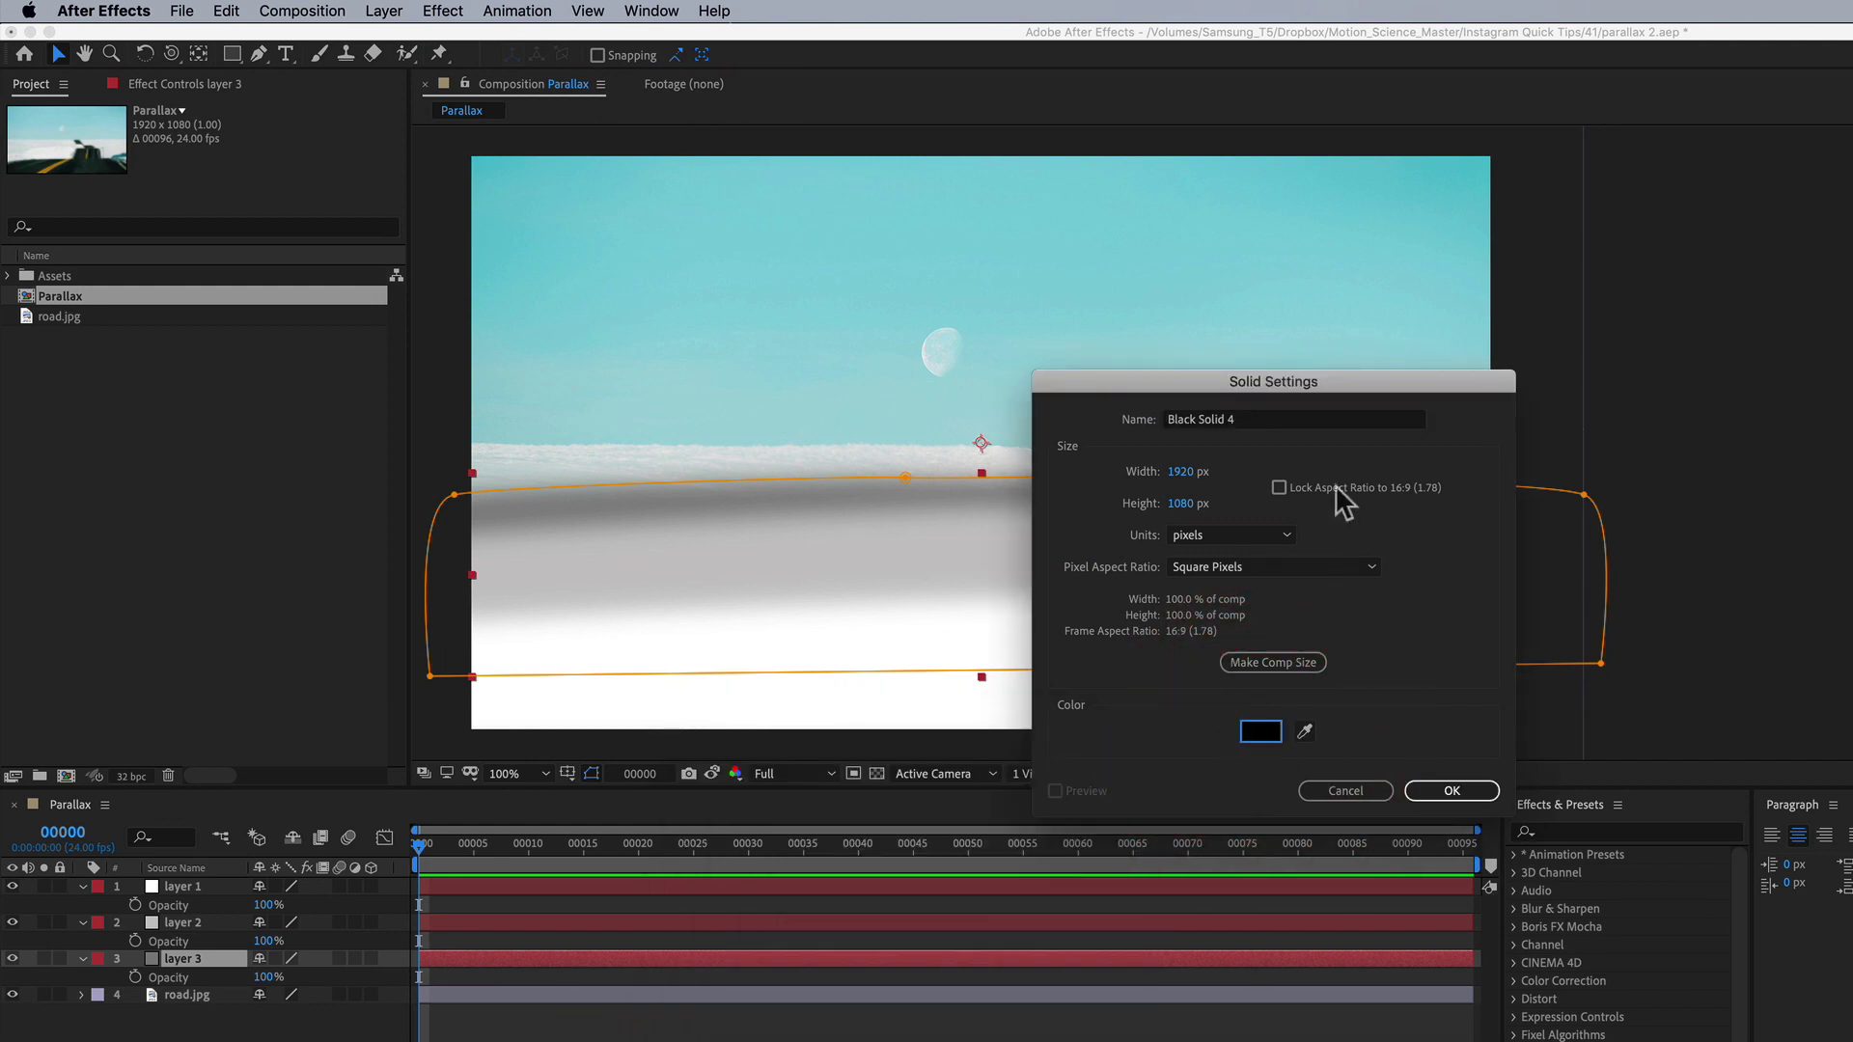
left_click(1253, 420)
type("b")
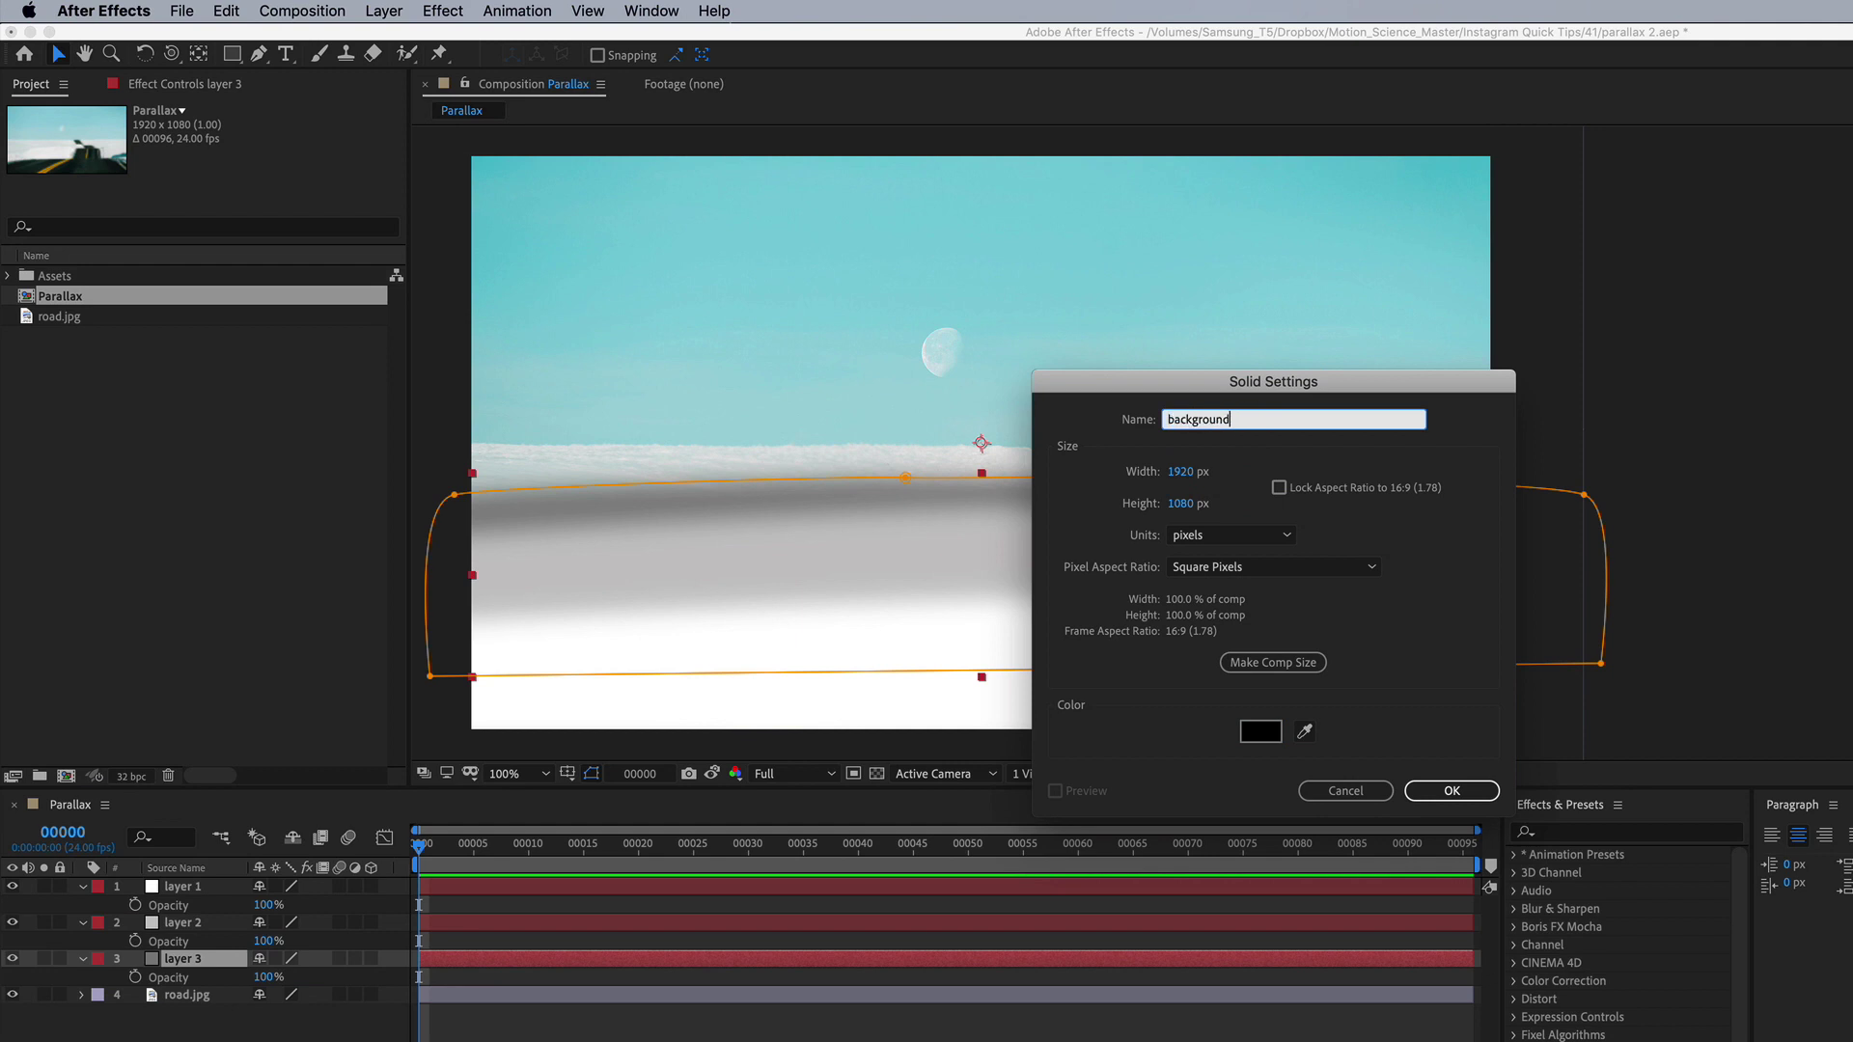
type("ackground")
key("Return")
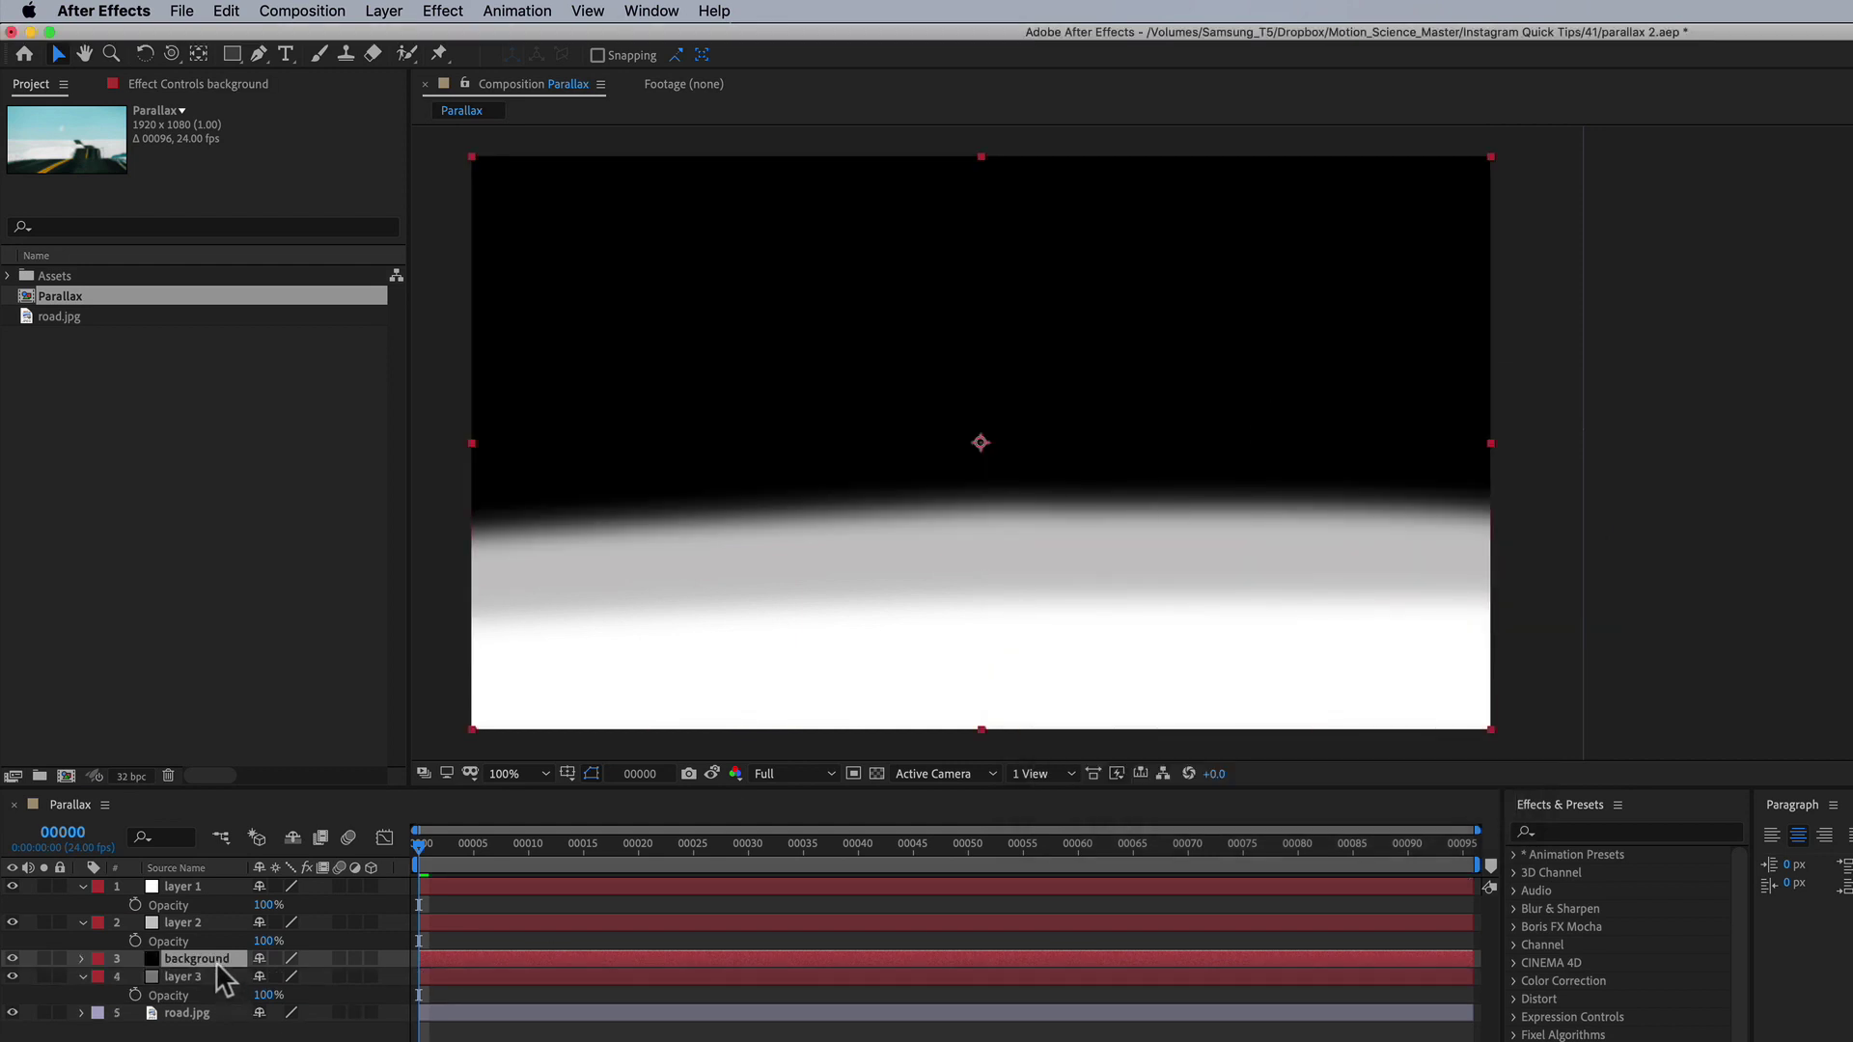
- Move the background solid below layer 3 and collapse the layers' properties
mouse_move(202, 960)
left_mouse_down()
mouse_move(235, 1016)
mouse_move(201, 994)
left_mouse_up()
left_click(82, 958)
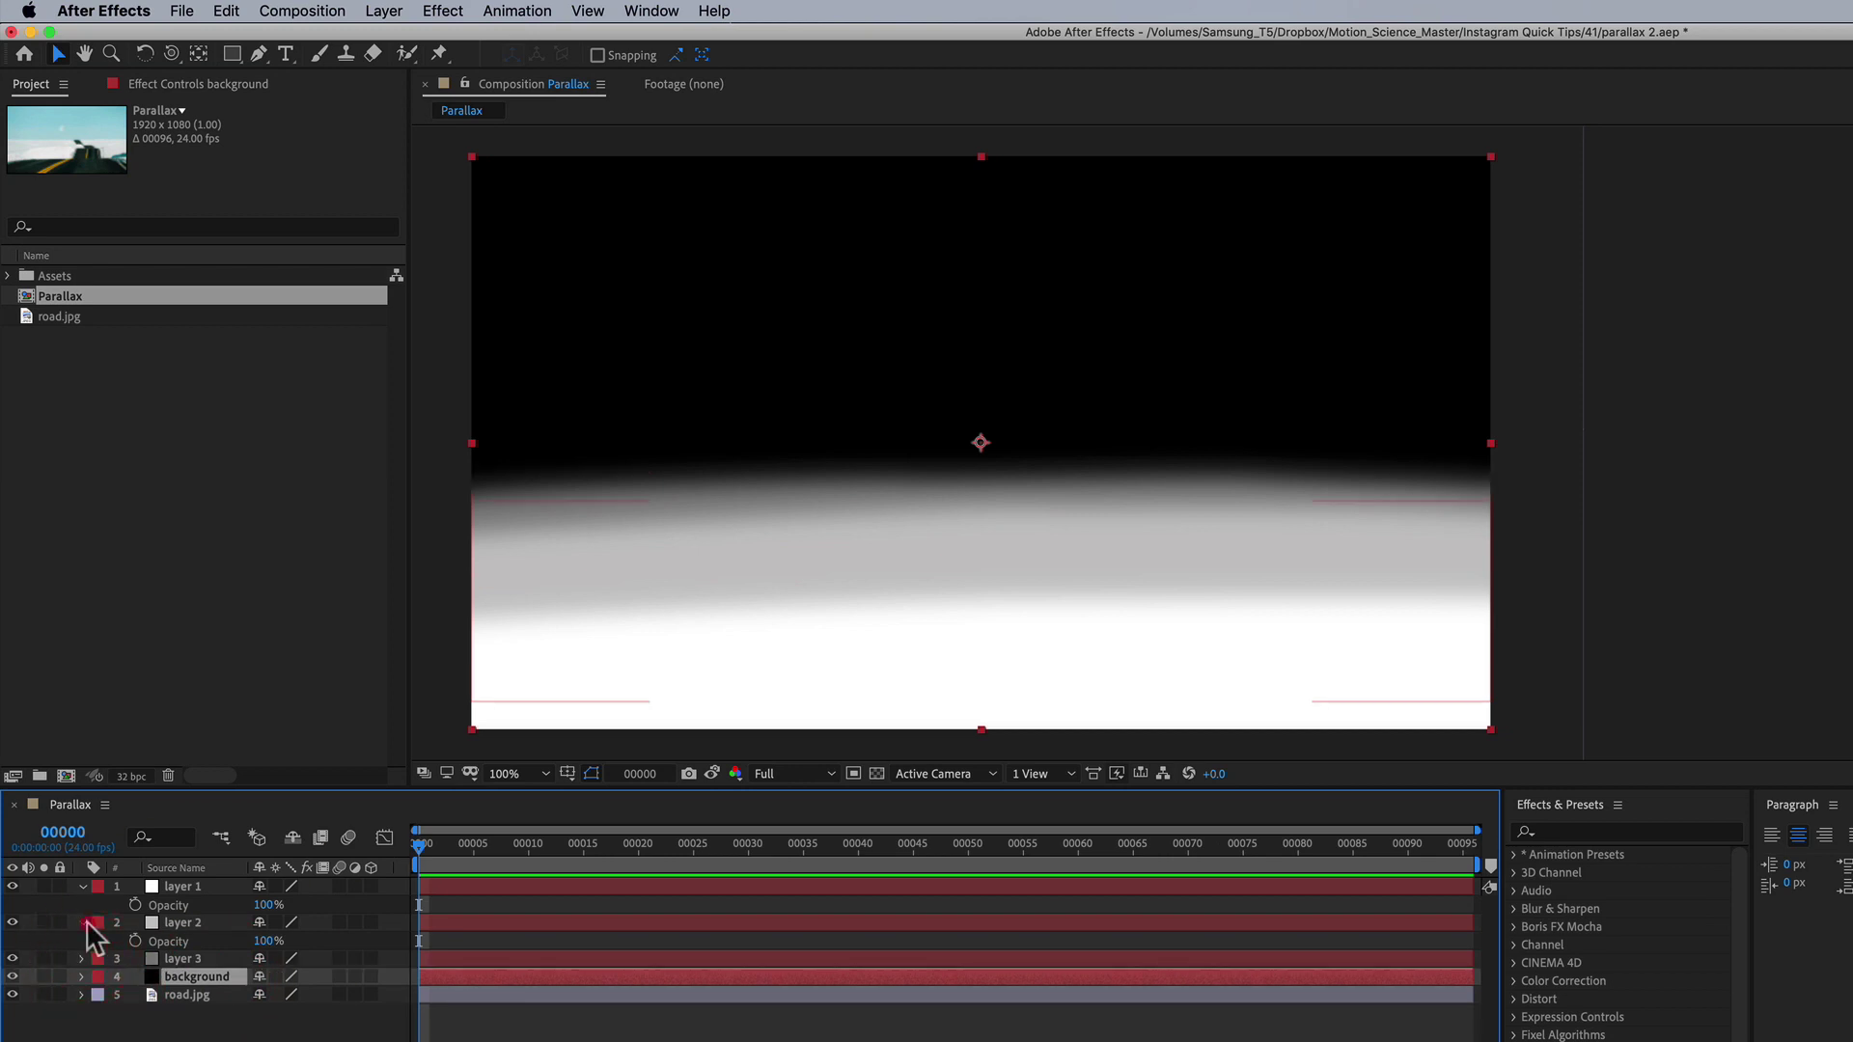
left_click(83, 923)
left_click(83, 886)
- Pre-compose layers 1 through 4 into a new composition named 'Depth'
left_click(176, 888, "shift")
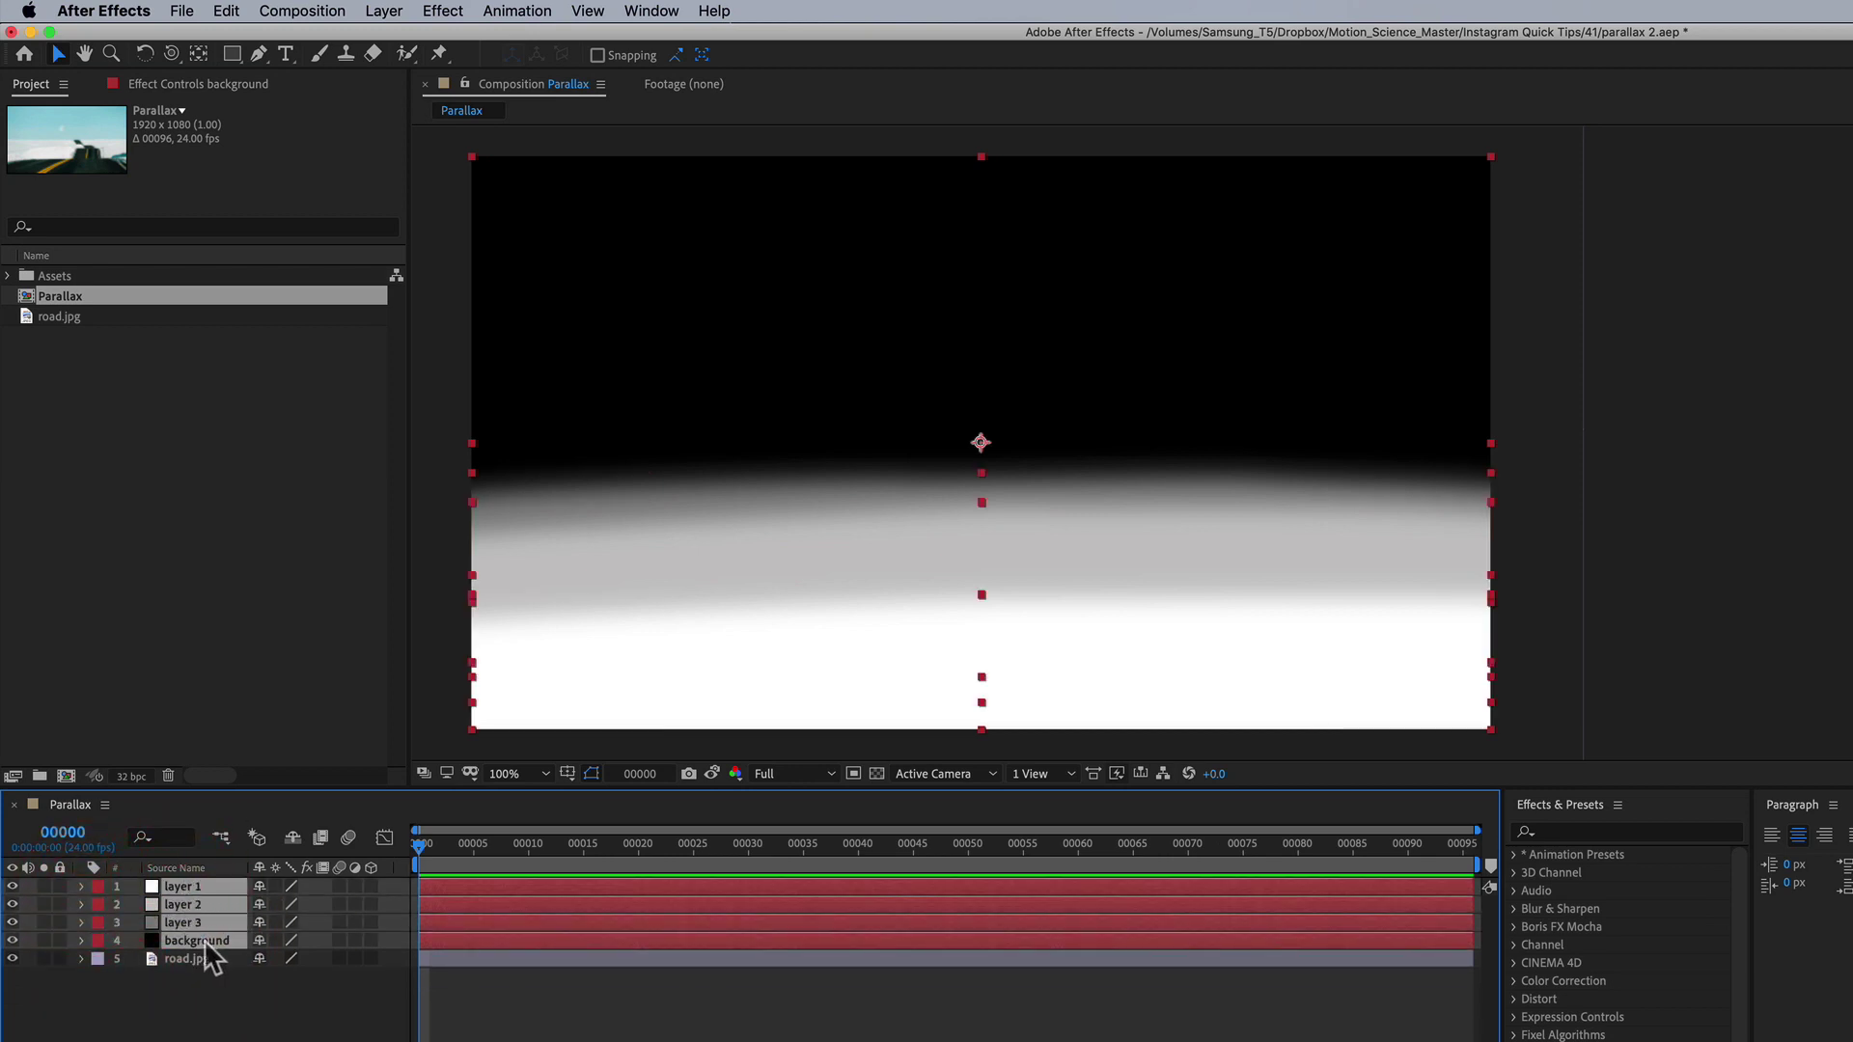
right_click(201, 909)
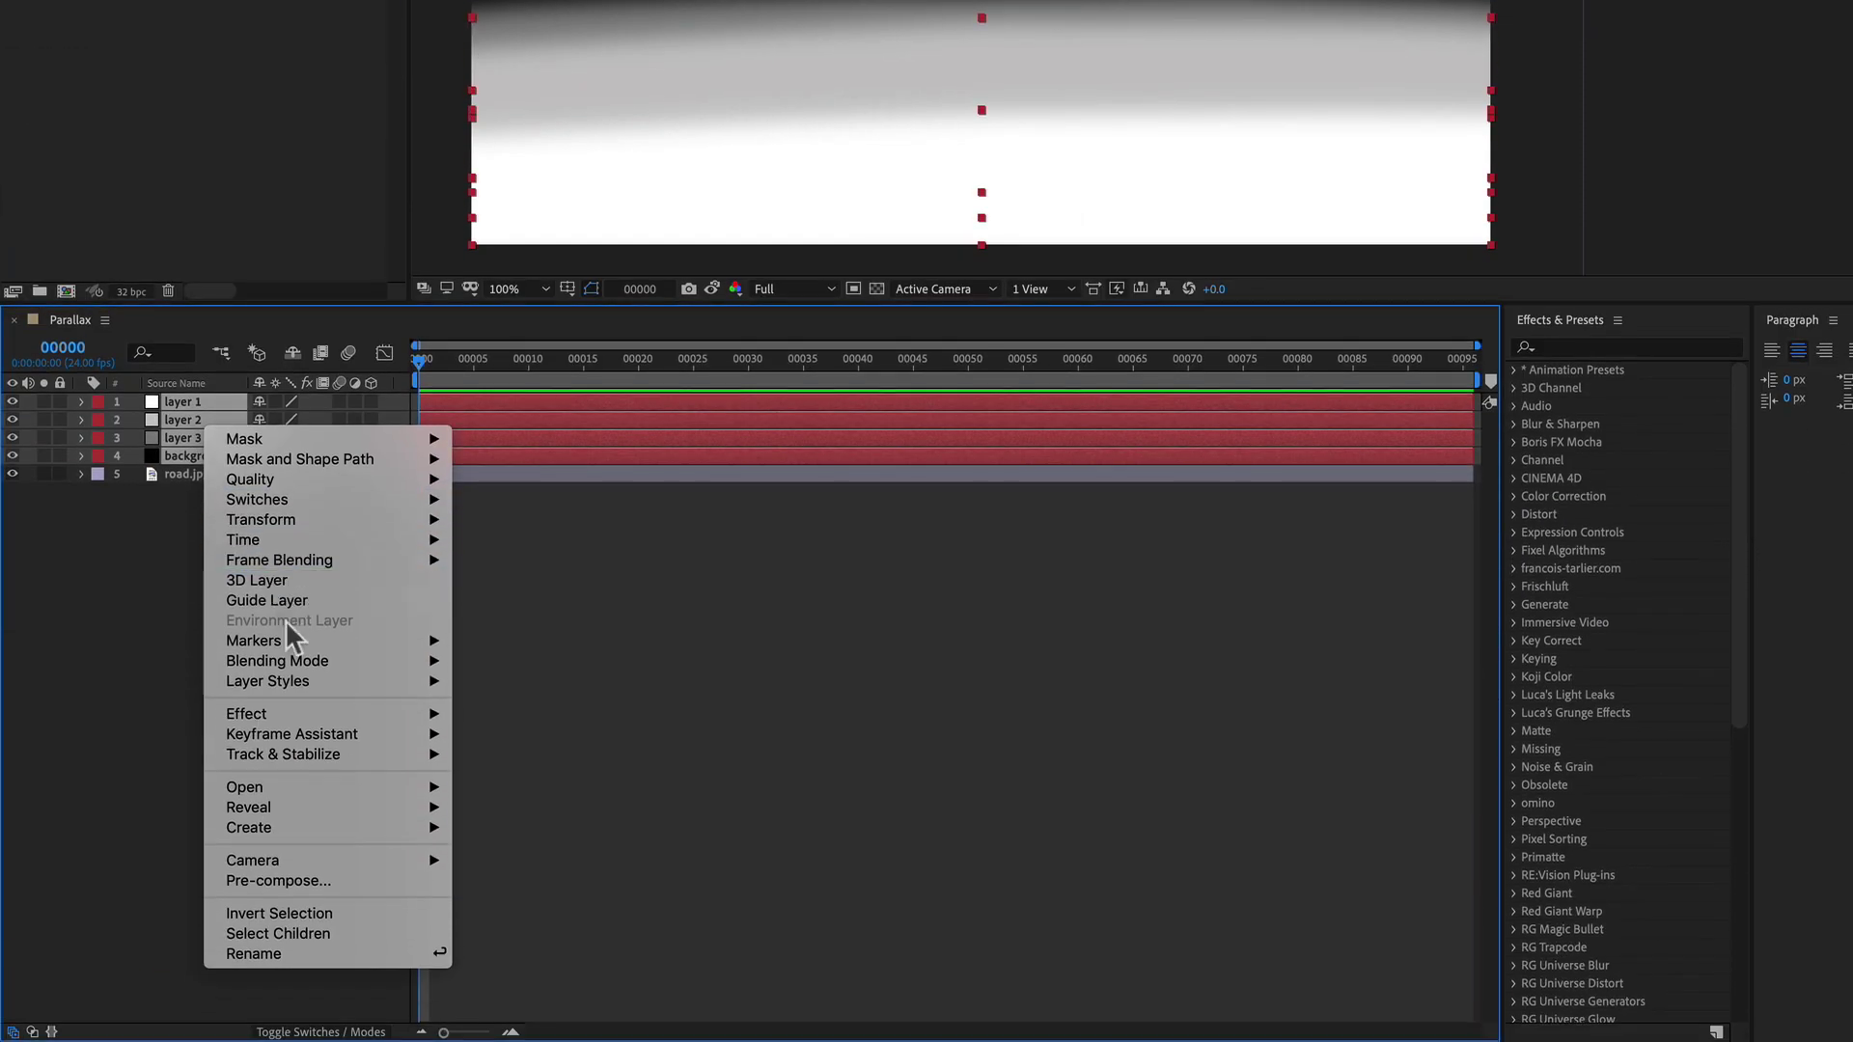
left_click(323, 879)
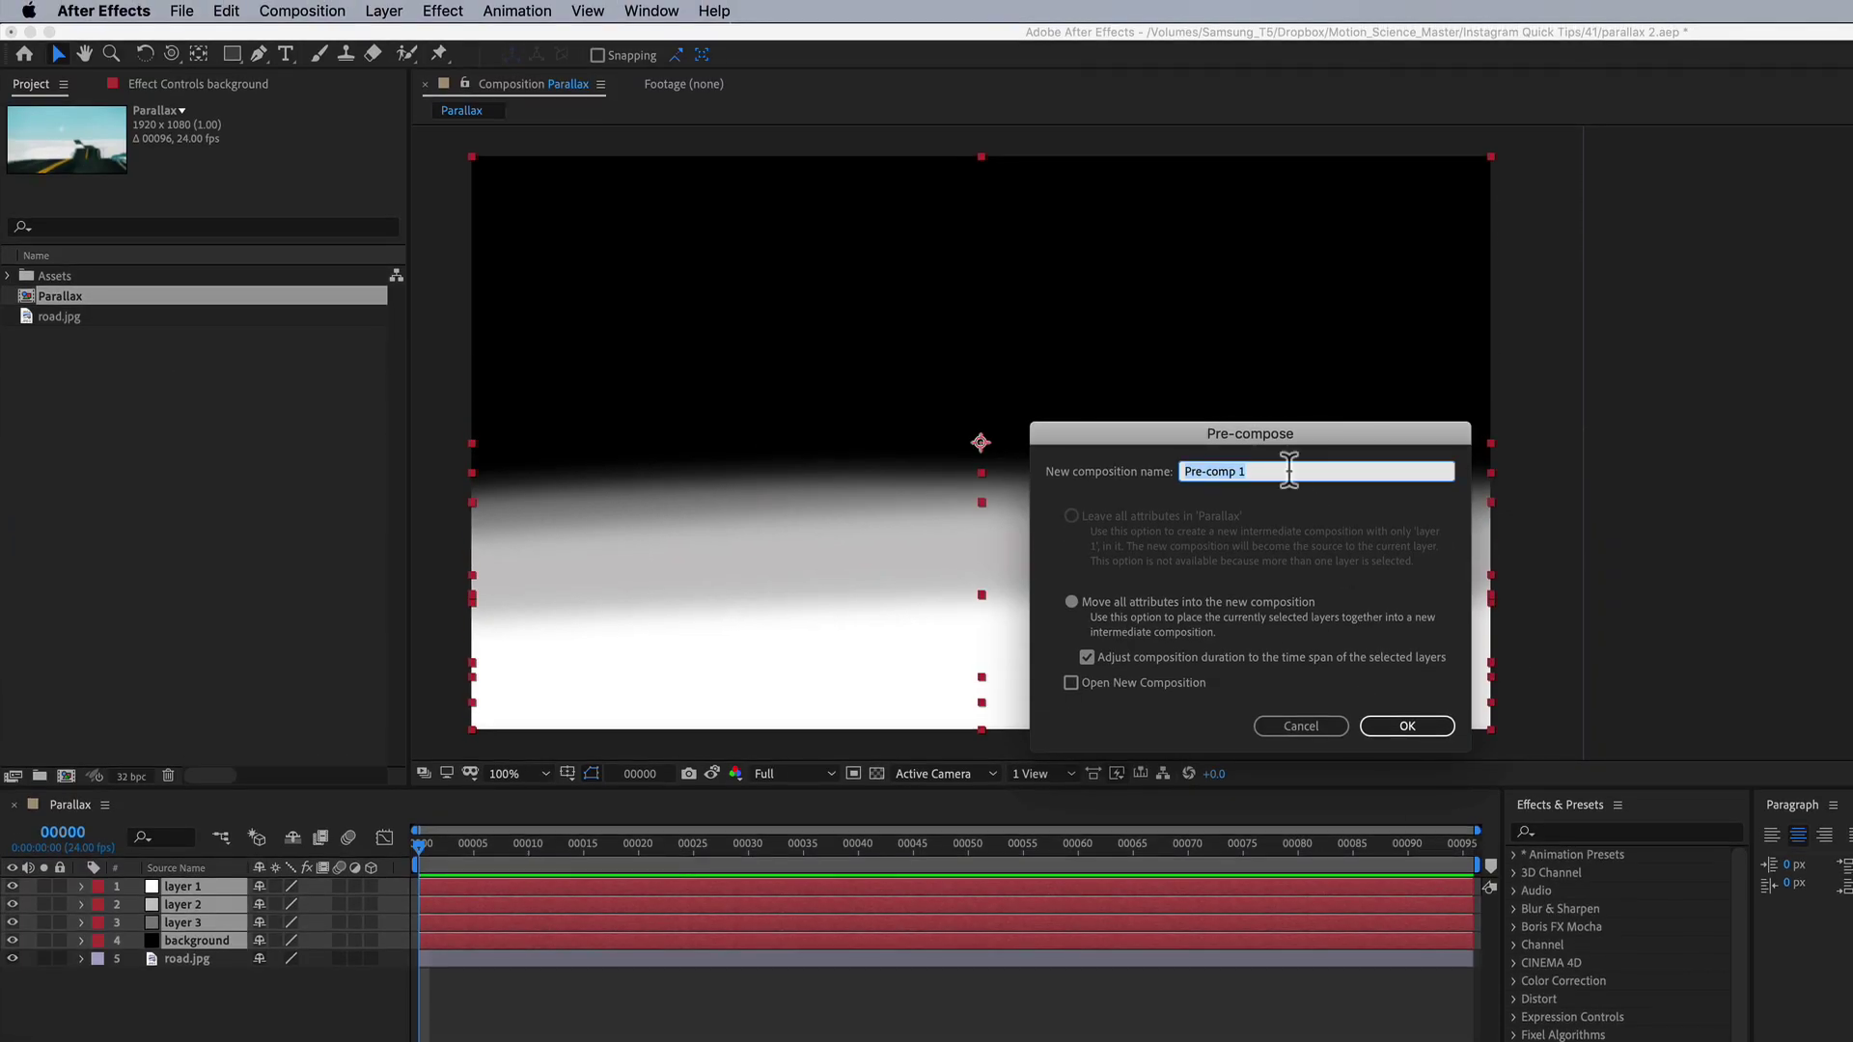
left_click_drag(1221, 426, 966, 349)
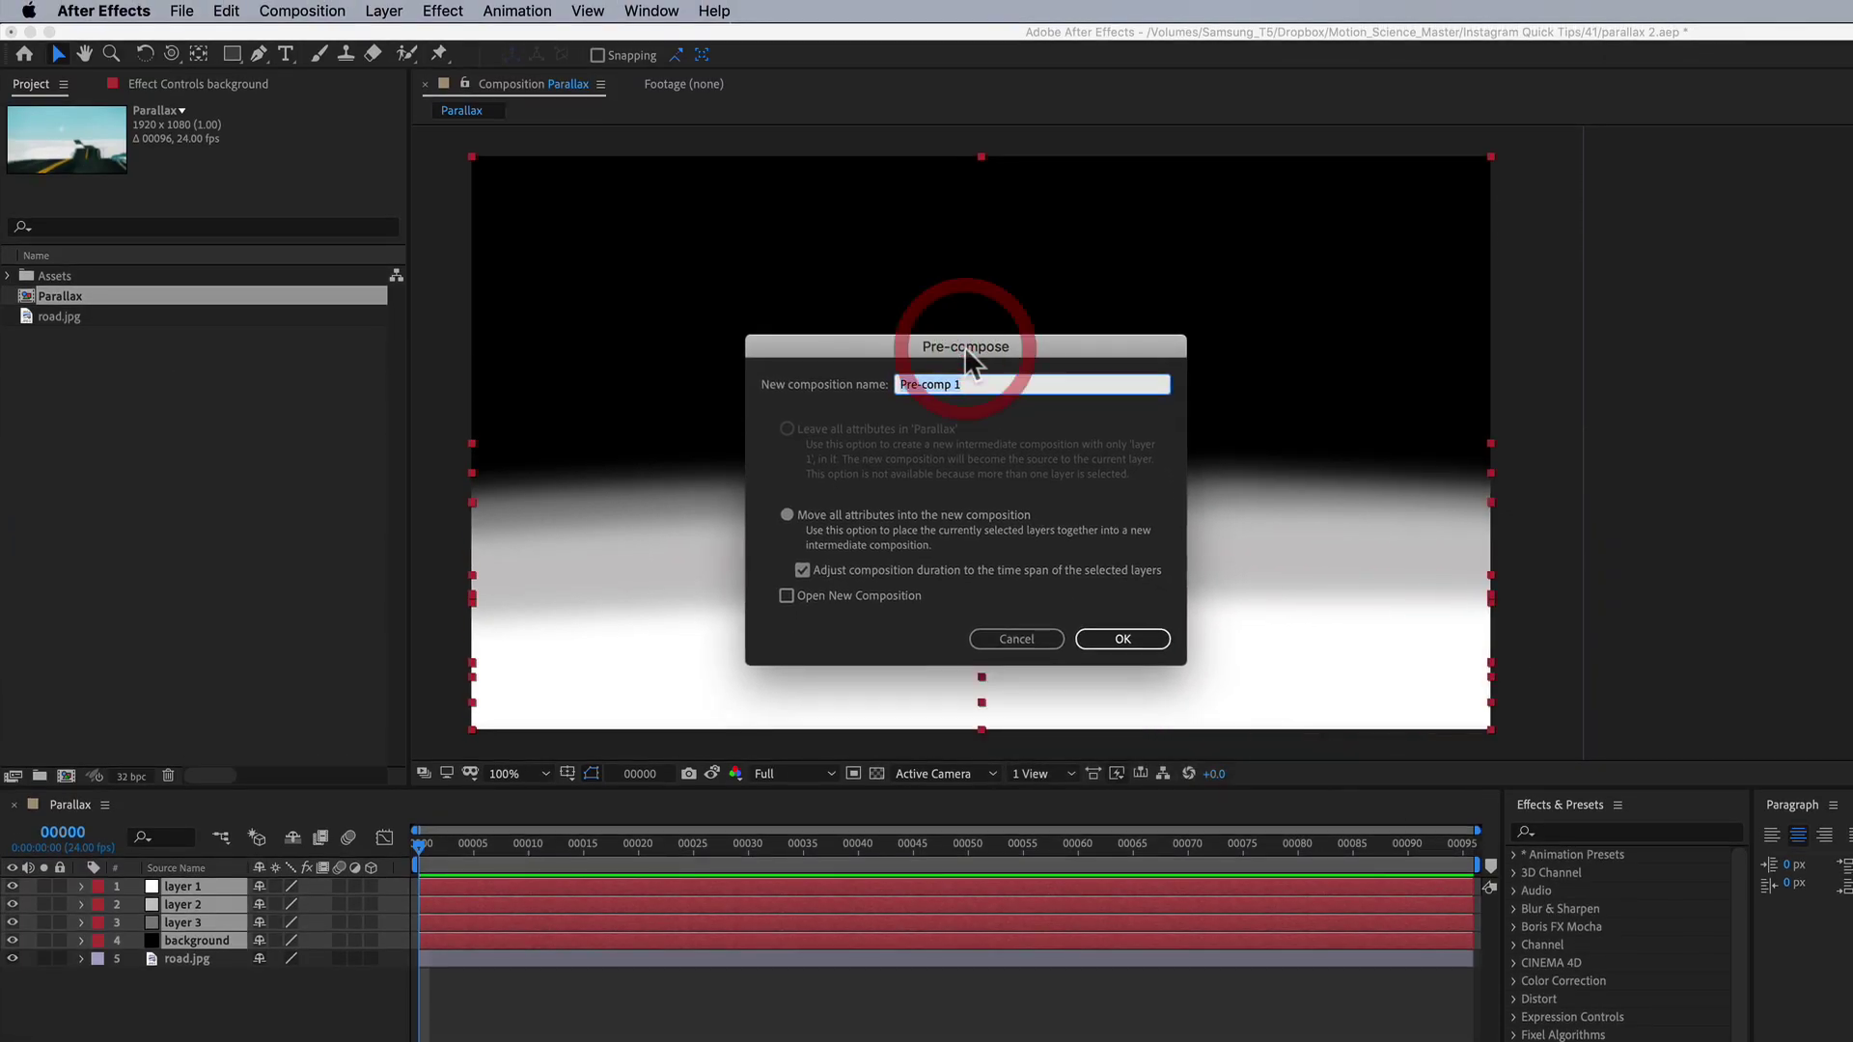
type("Depth")
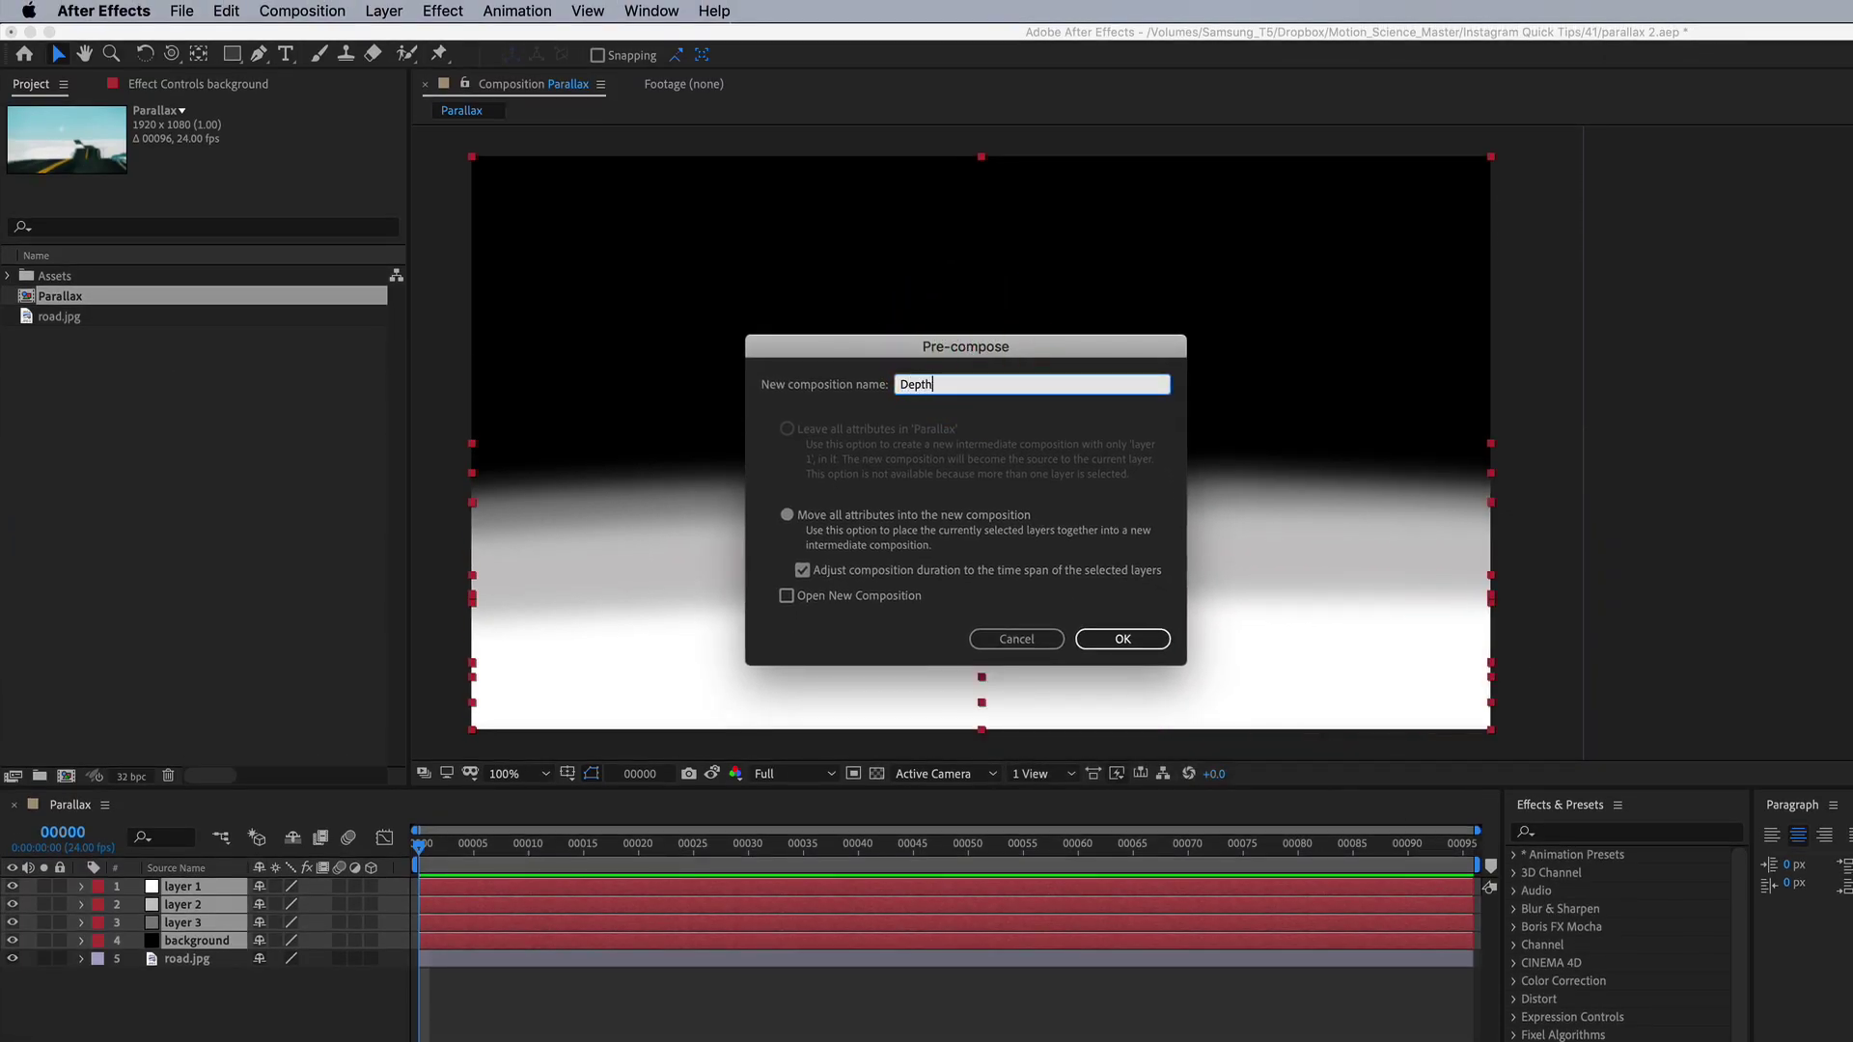
key("Return")
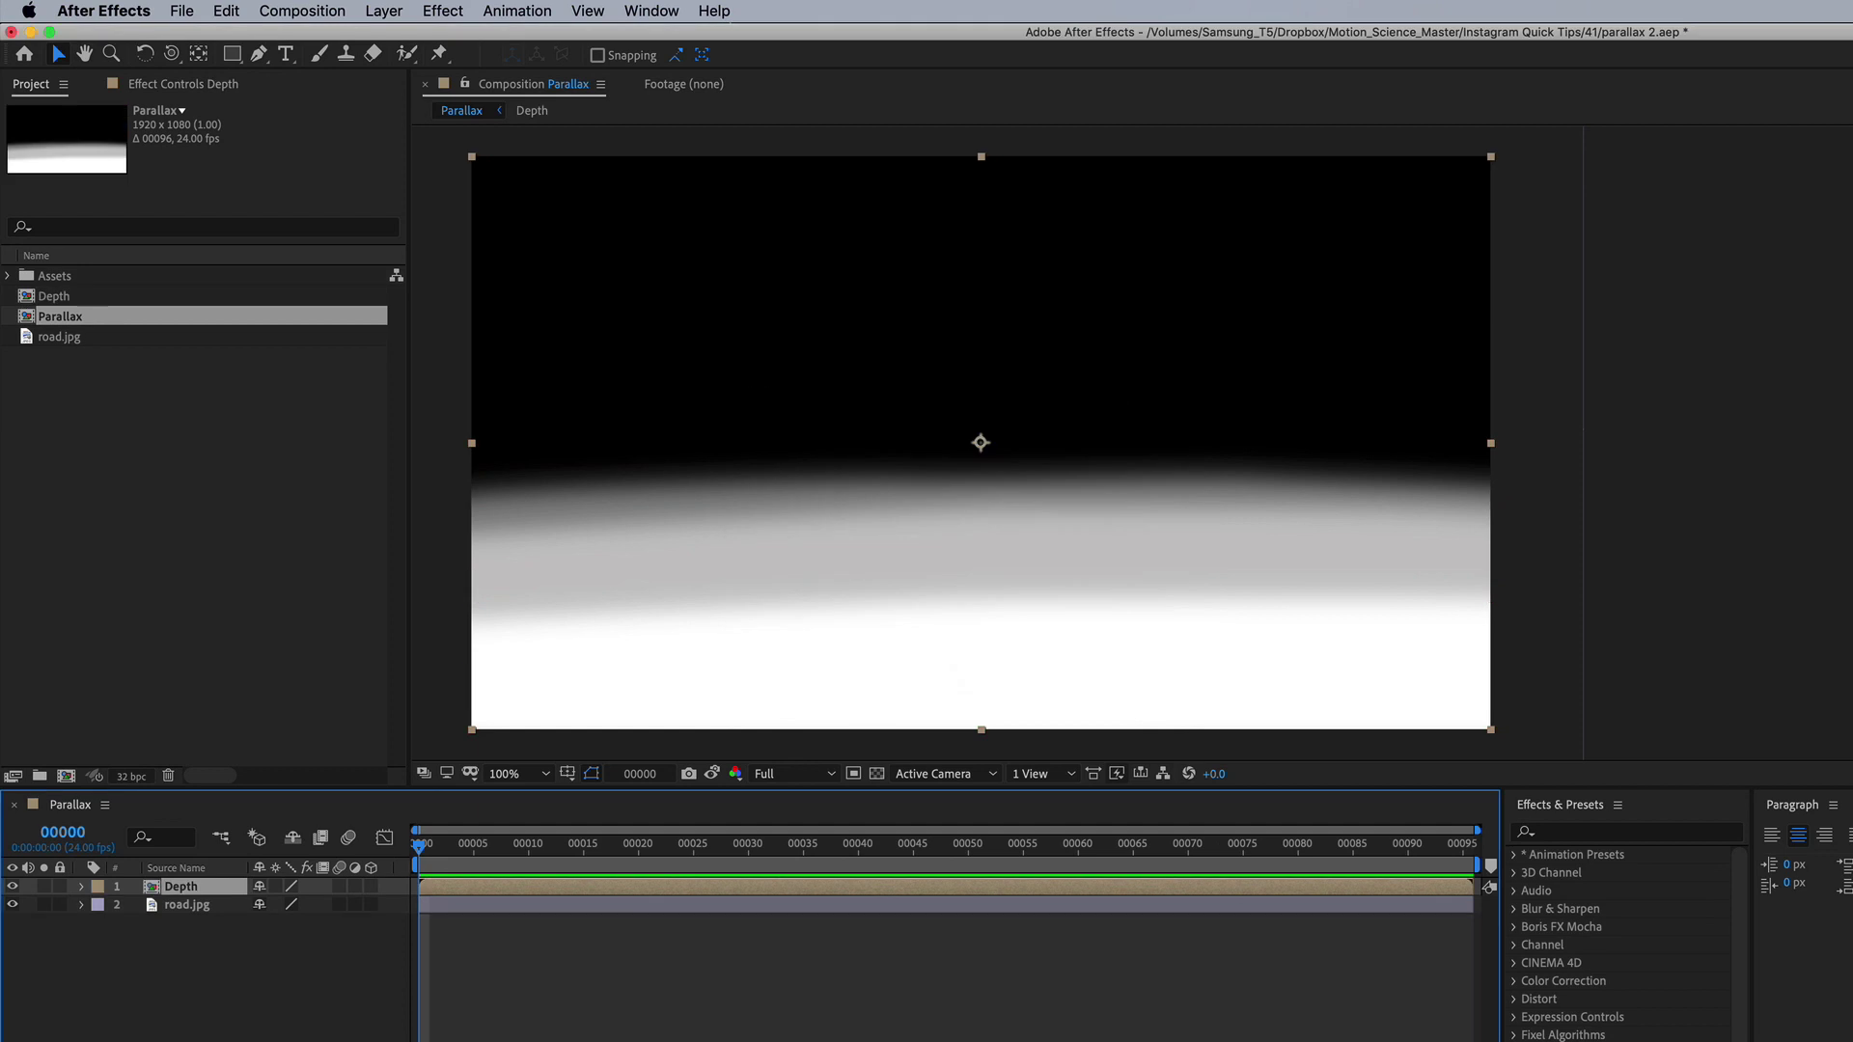
- Hide the Depth layer and apply Distort > Displacement Map to road.jpg
left_click(13, 886)
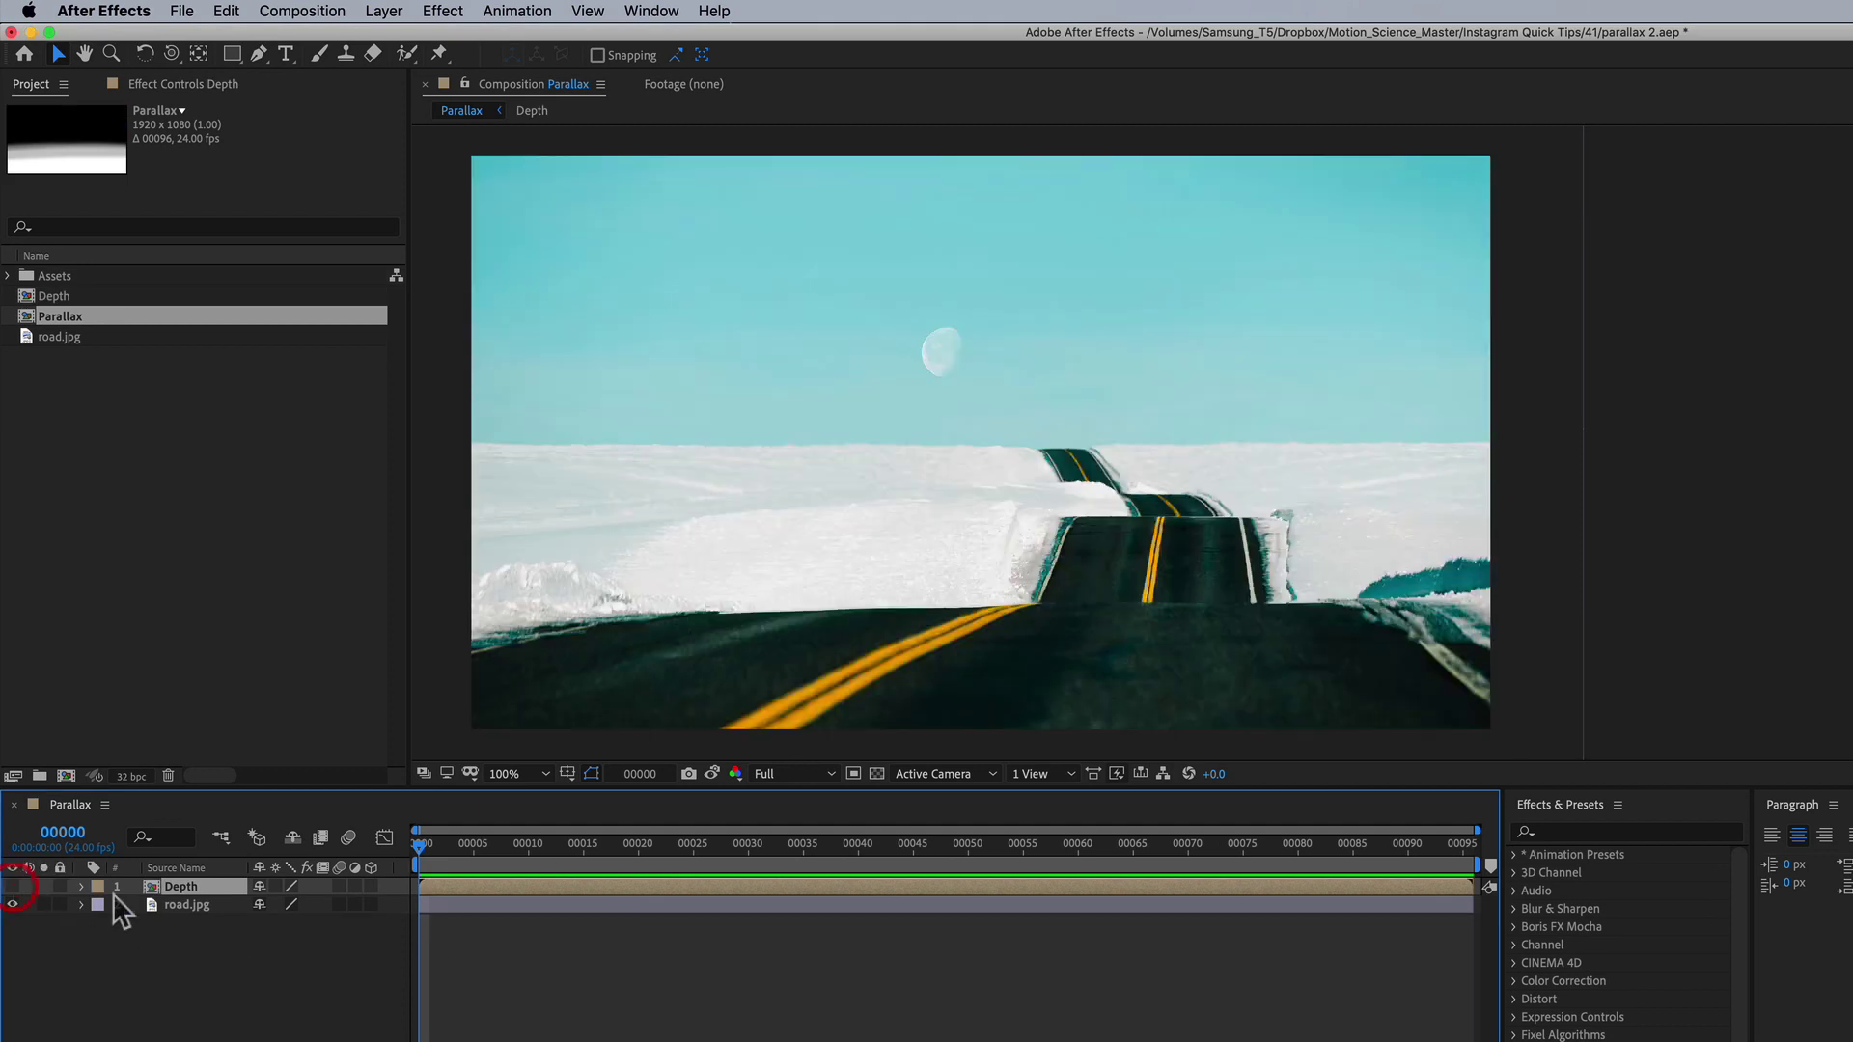
left_click(168, 901)
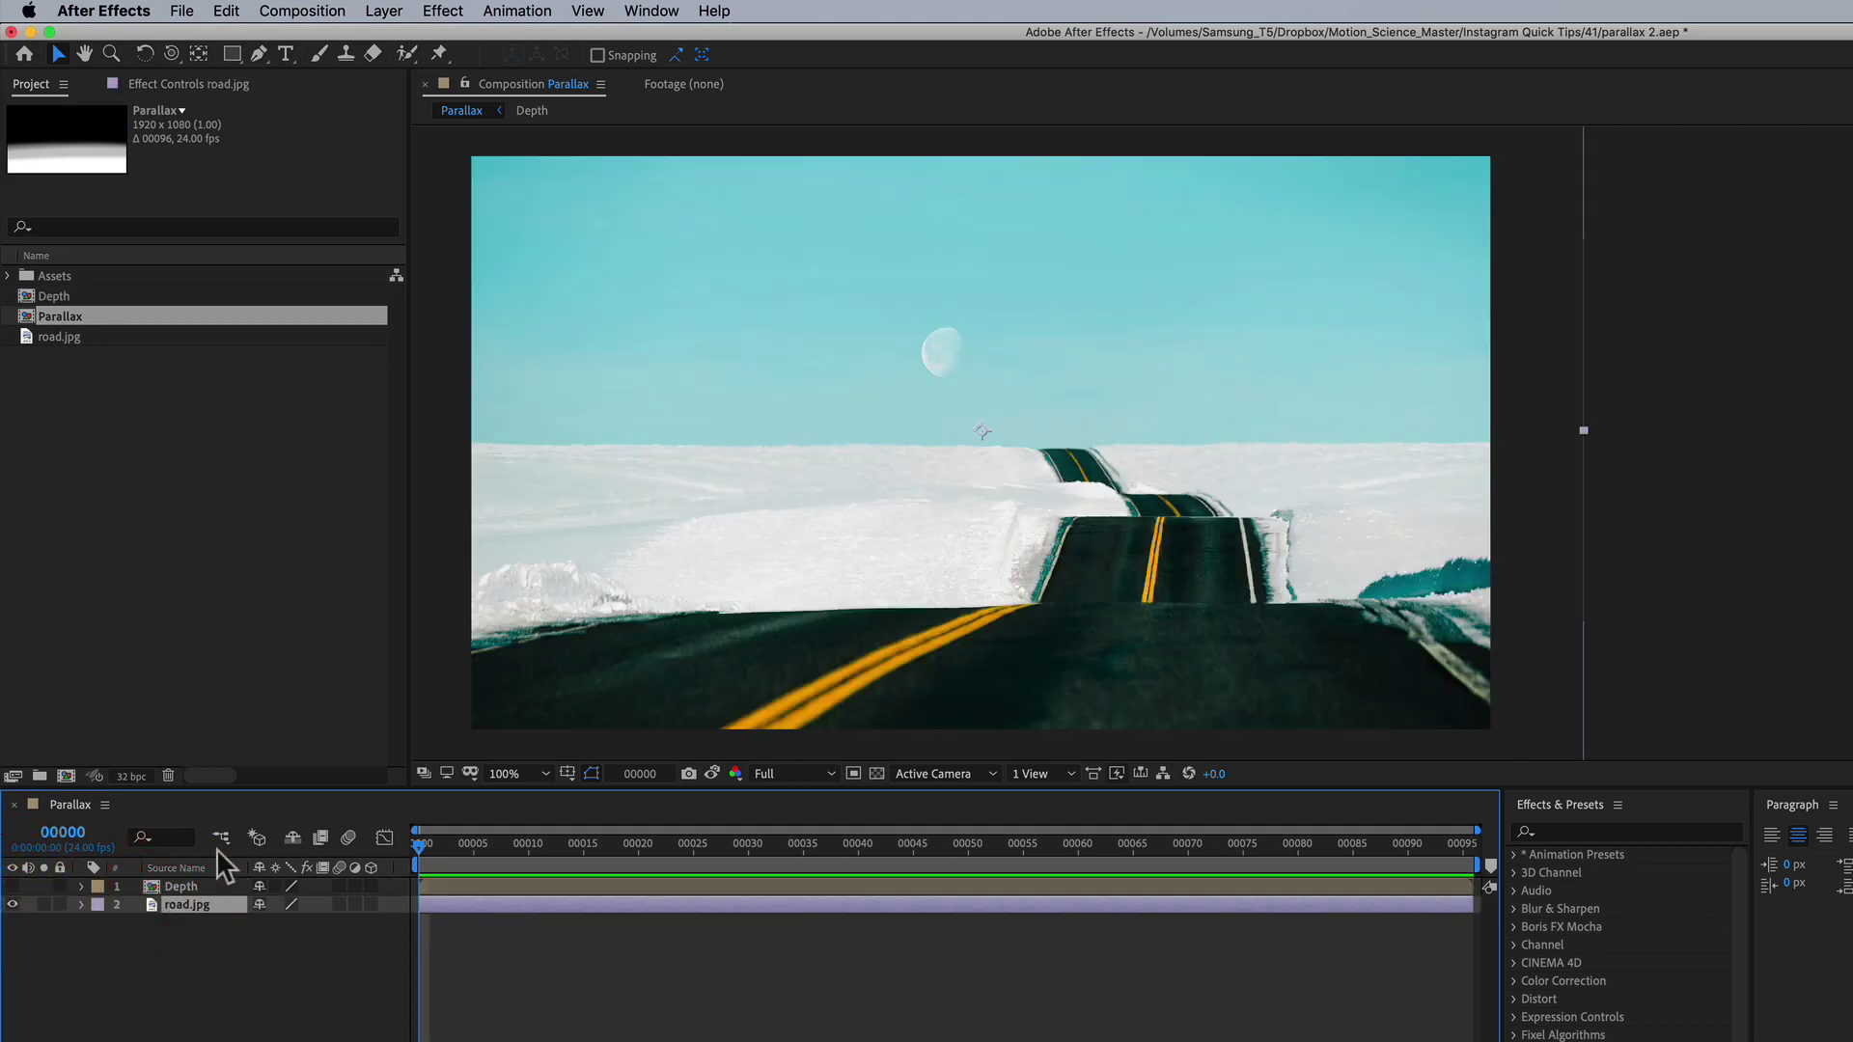
left_click(443, 10)
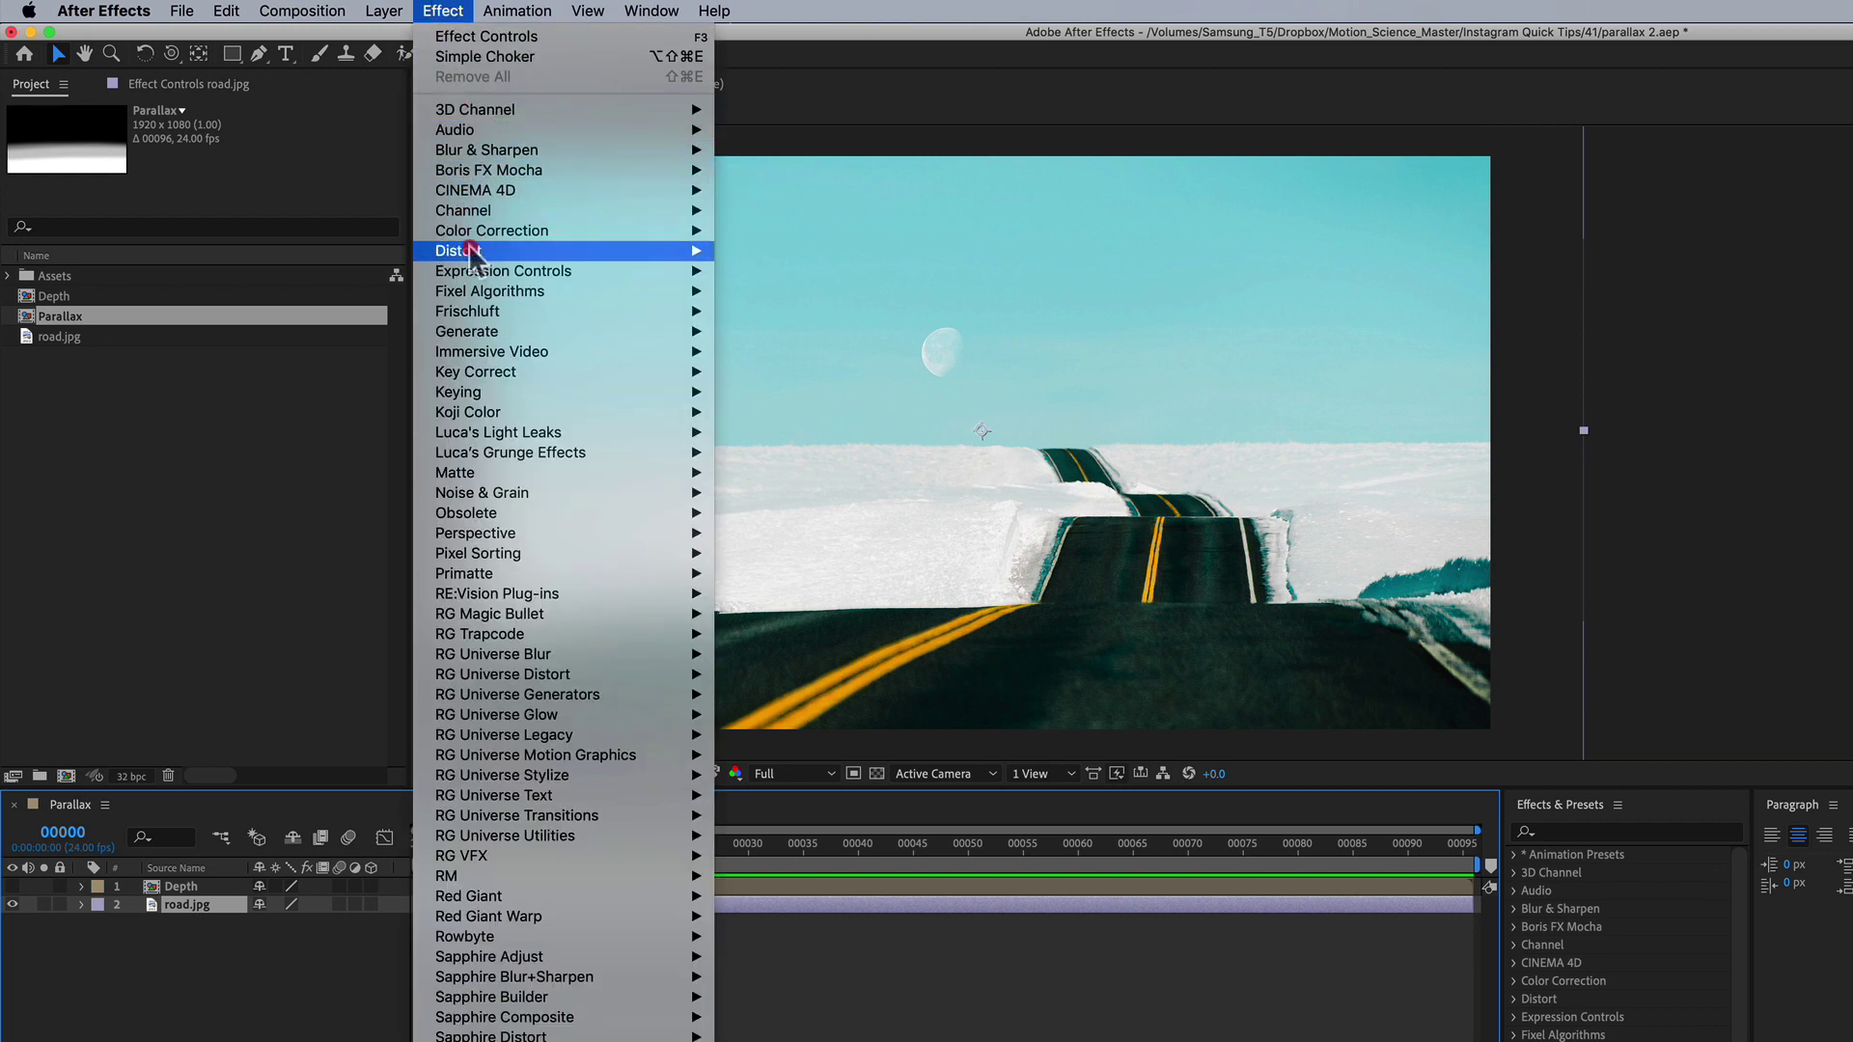
mouse_move(473, 251)
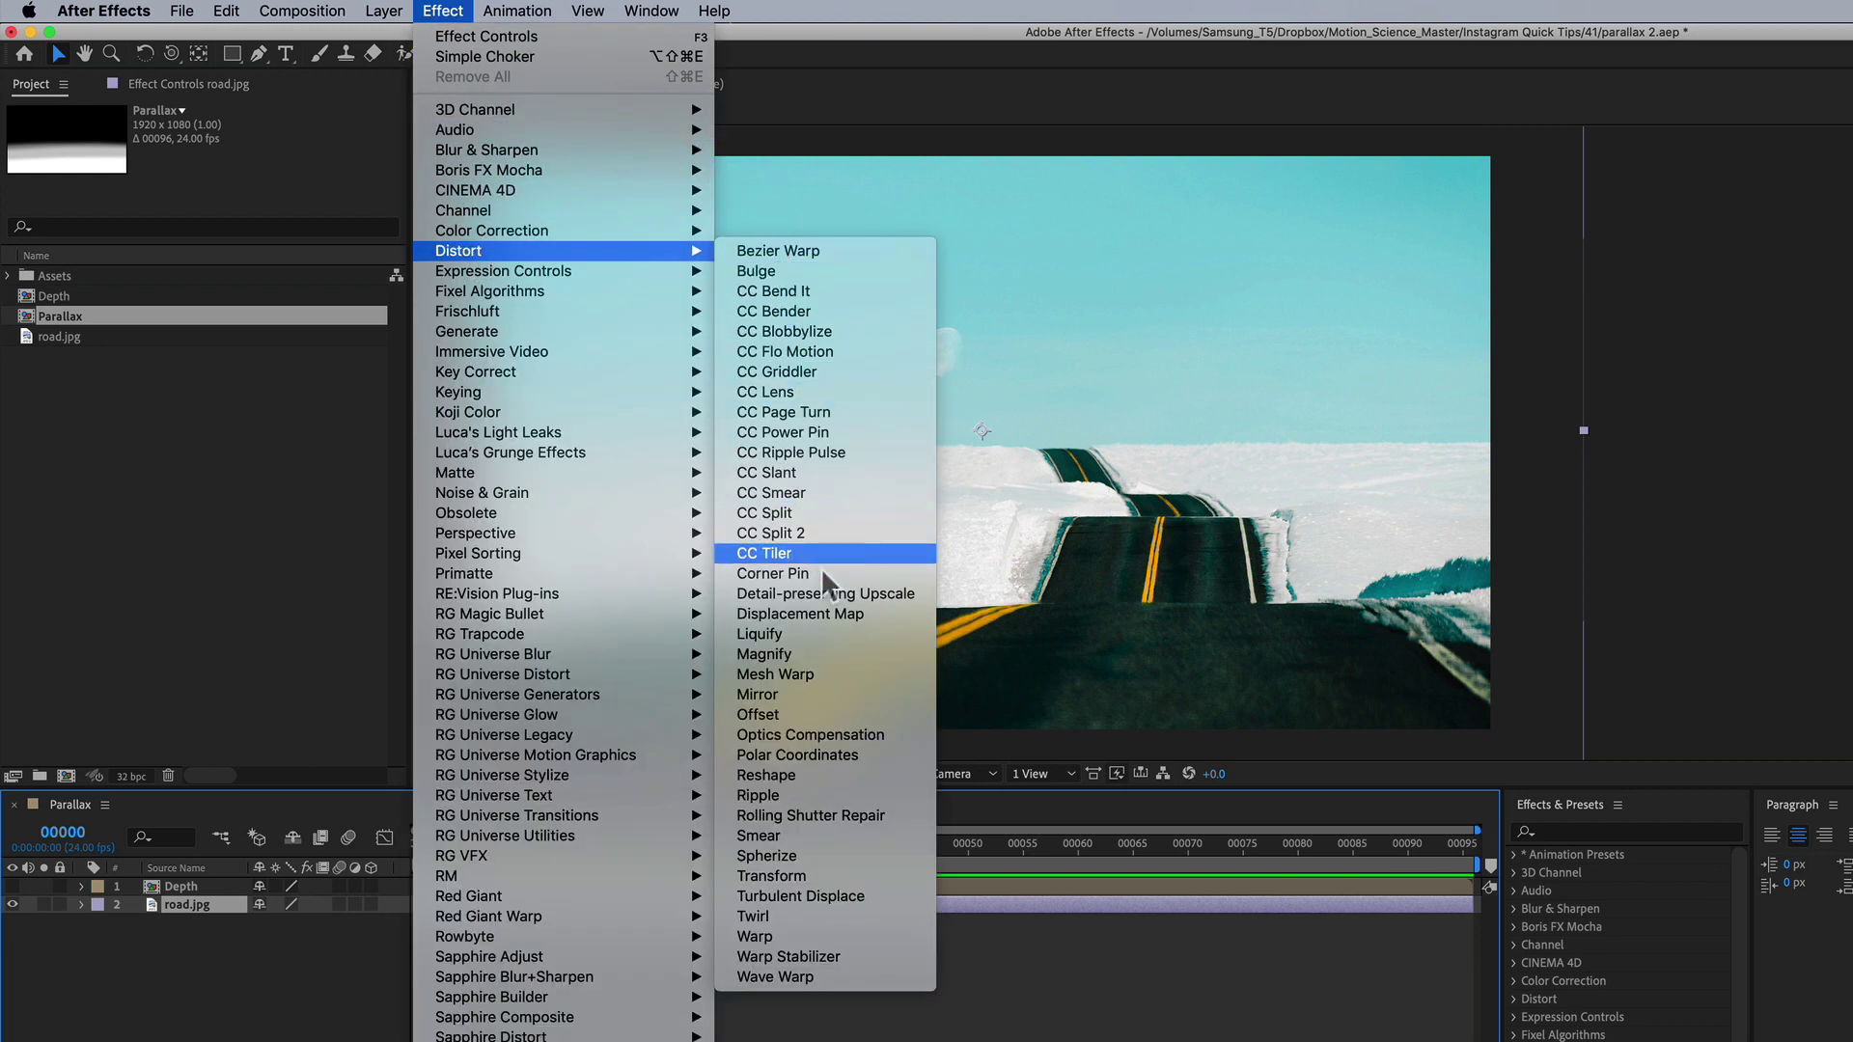
left_click(807, 614)
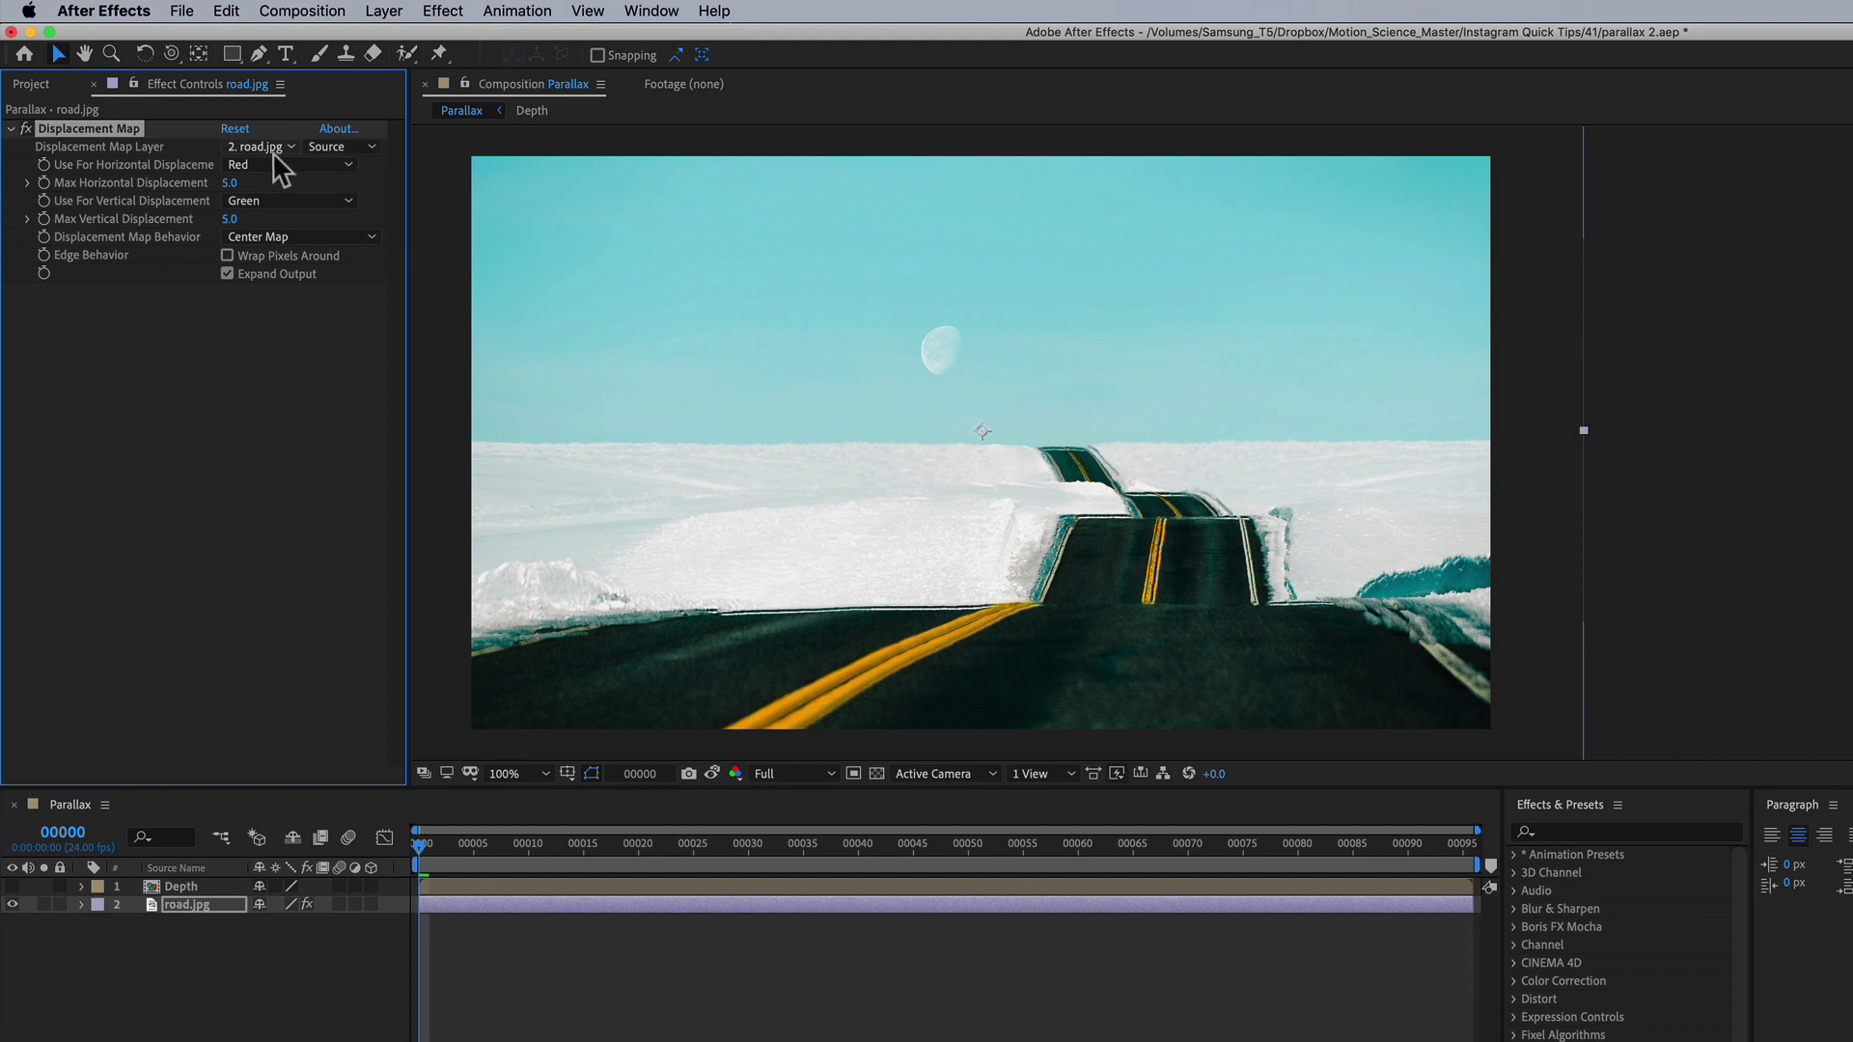
- Set the map layer to Depth, both channels to Luminance, Max Vertical 36, Stretch Map to Fit
left_click(260, 149)
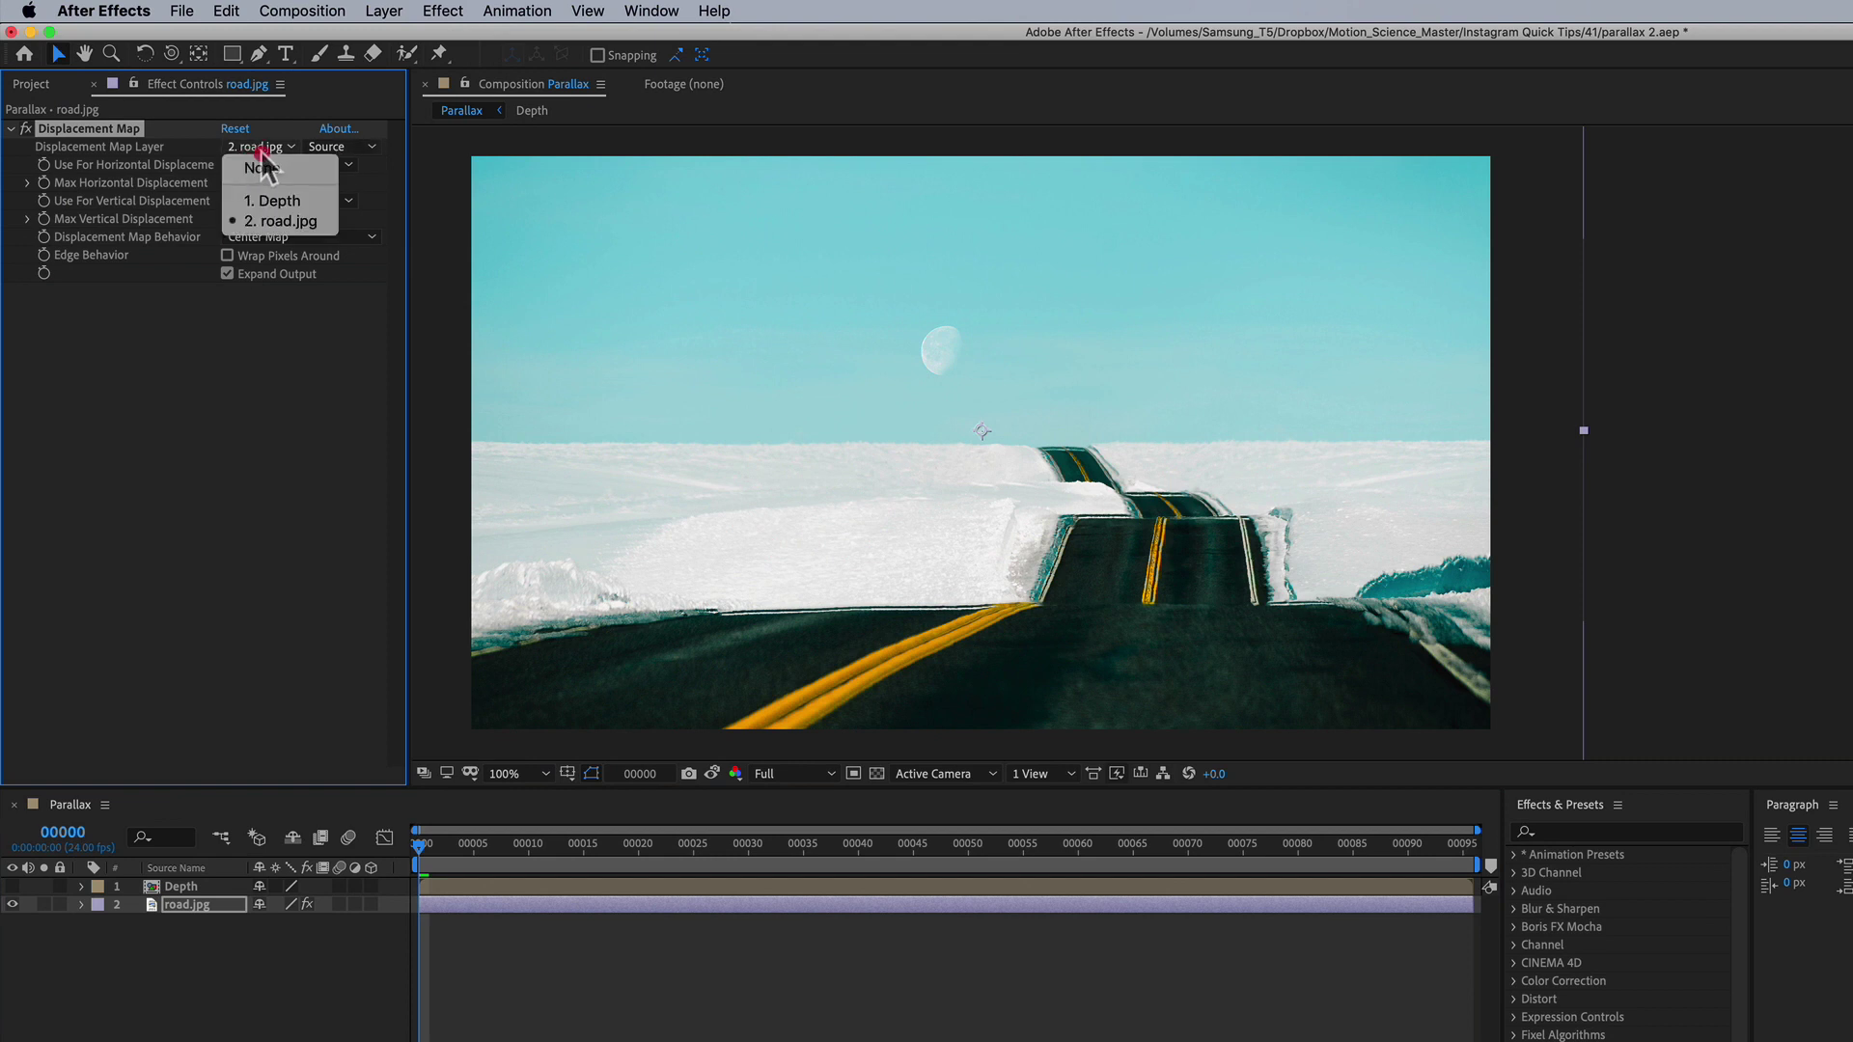
left_click(280, 201)
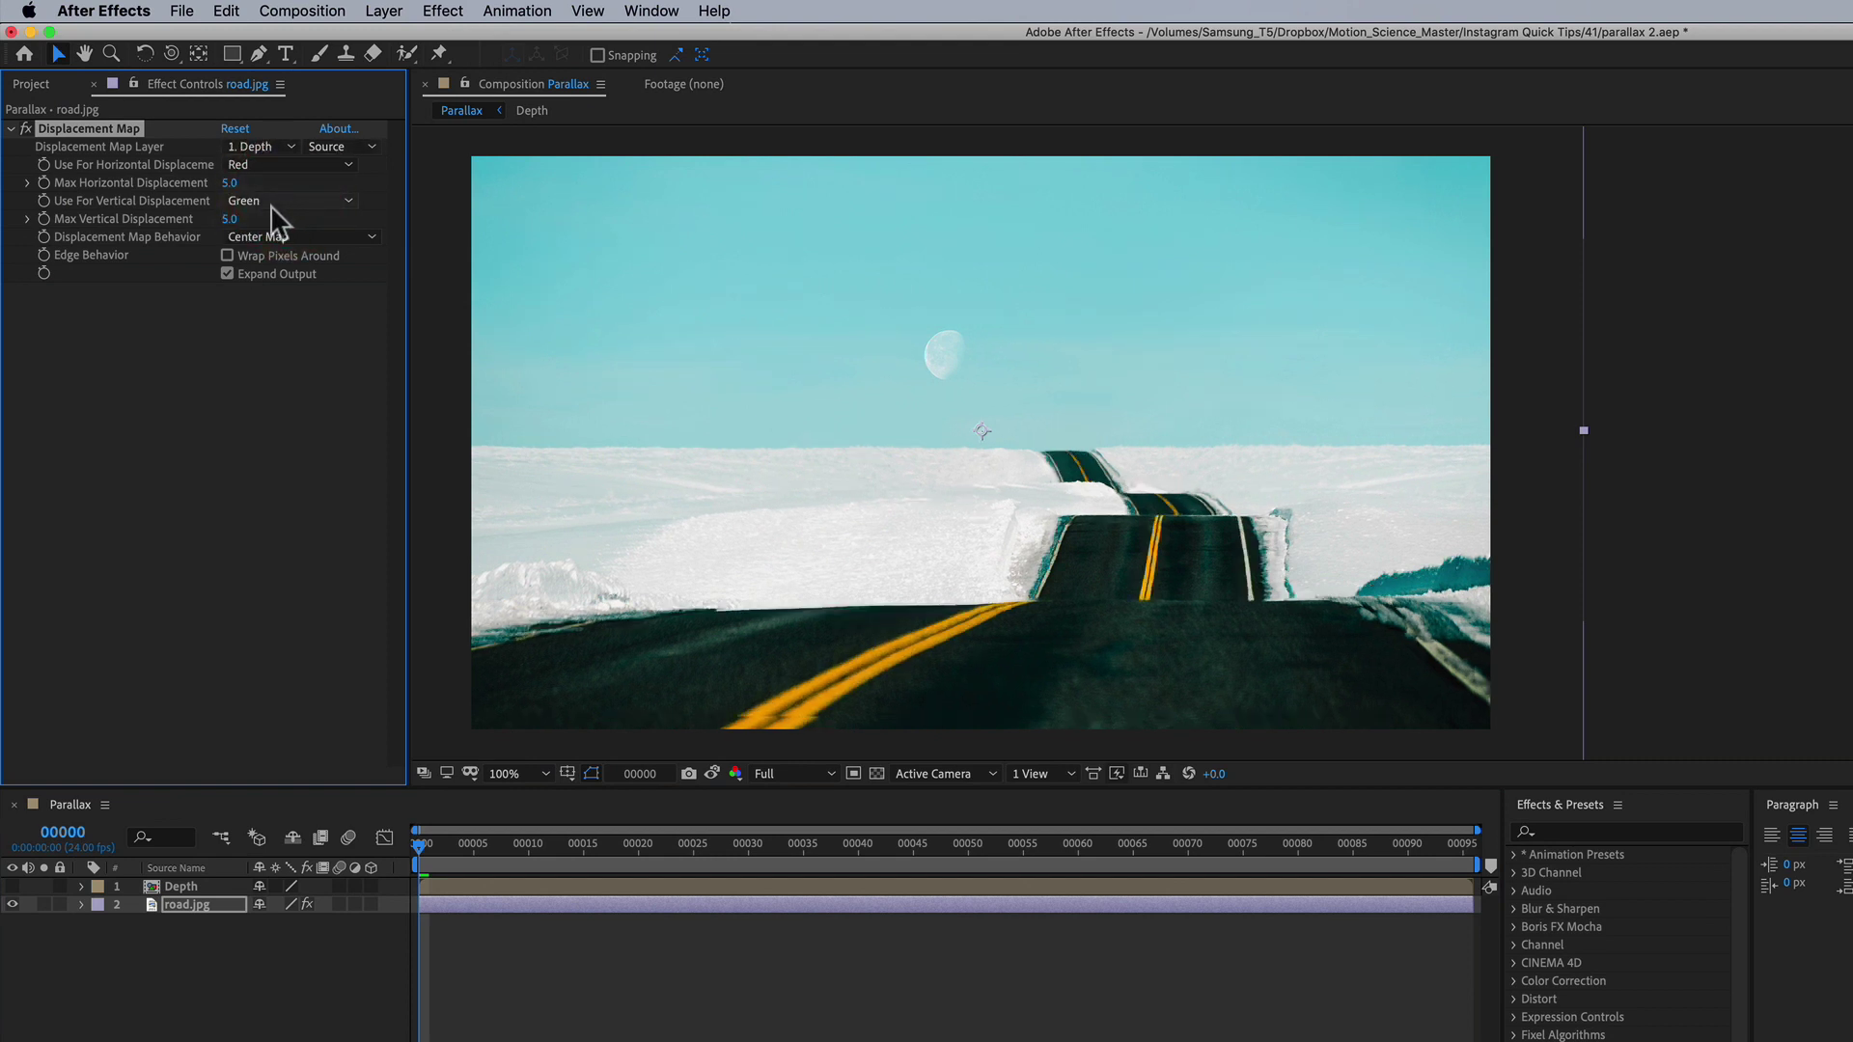
left_click(268, 167)
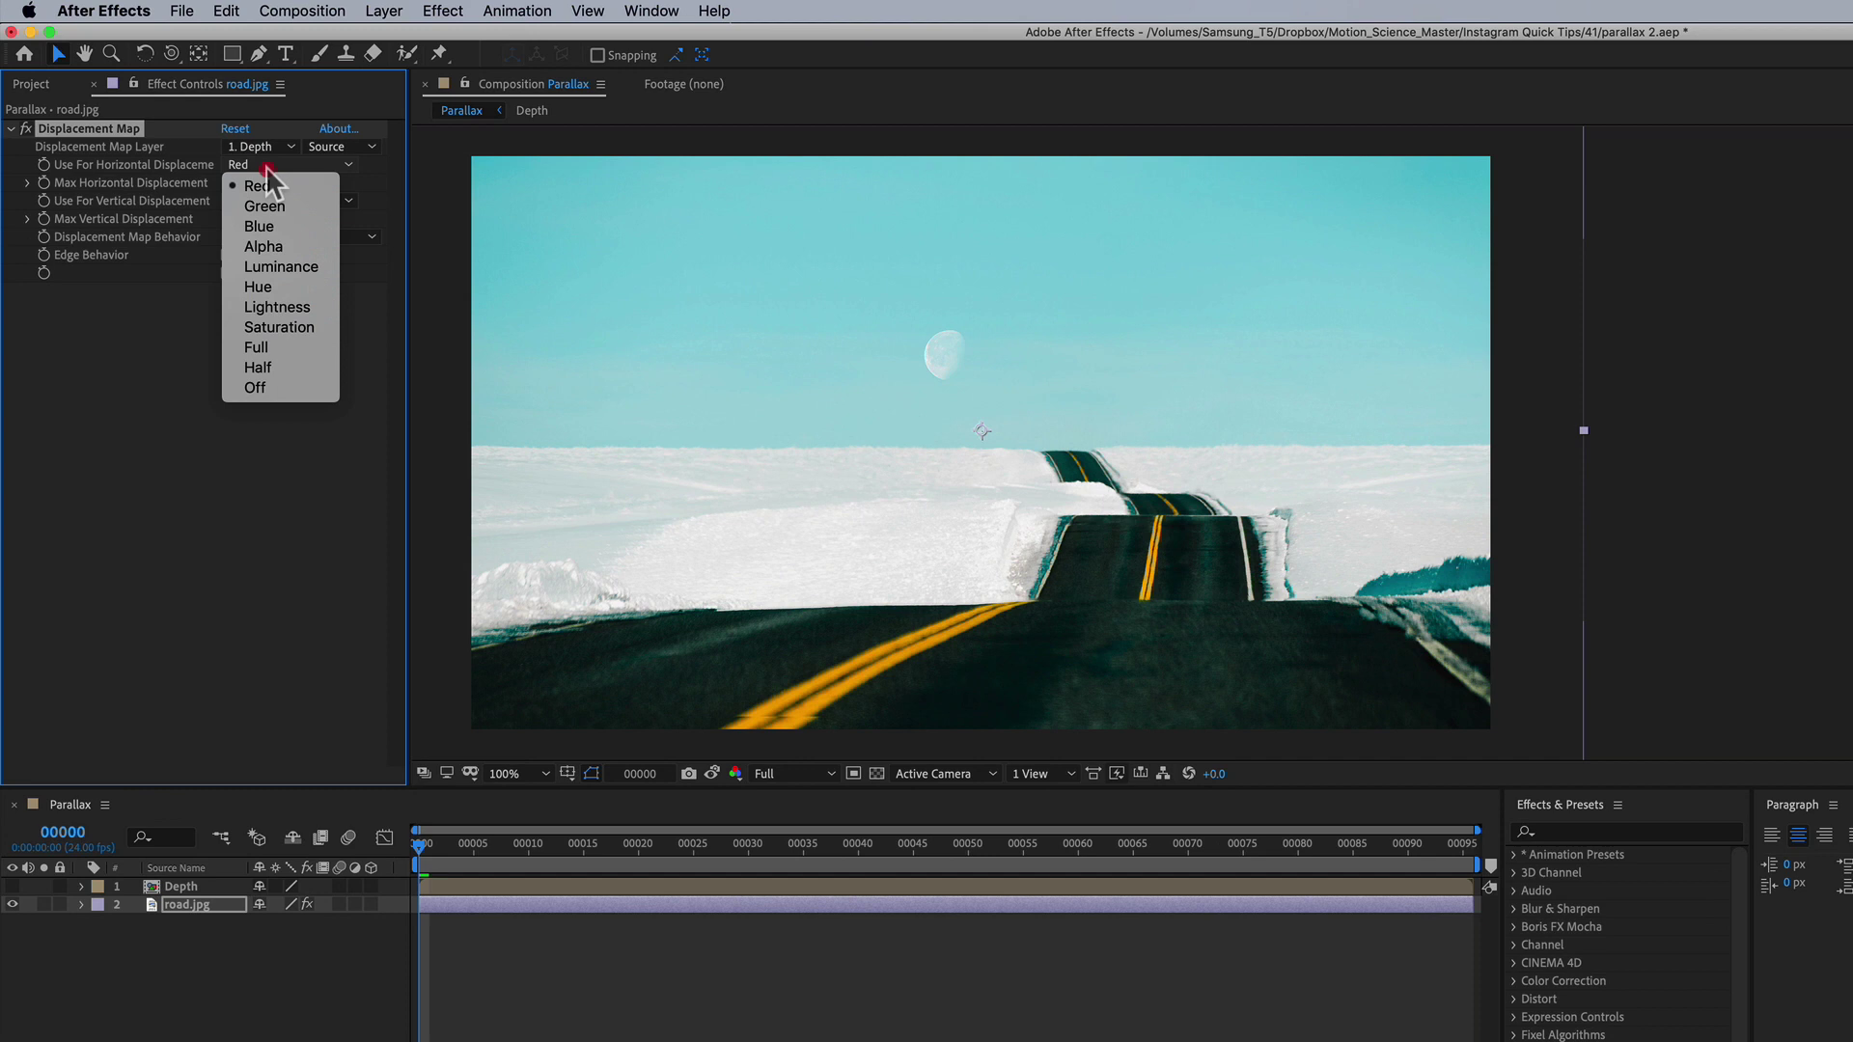
left_click(277, 267)
left_click(273, 203)
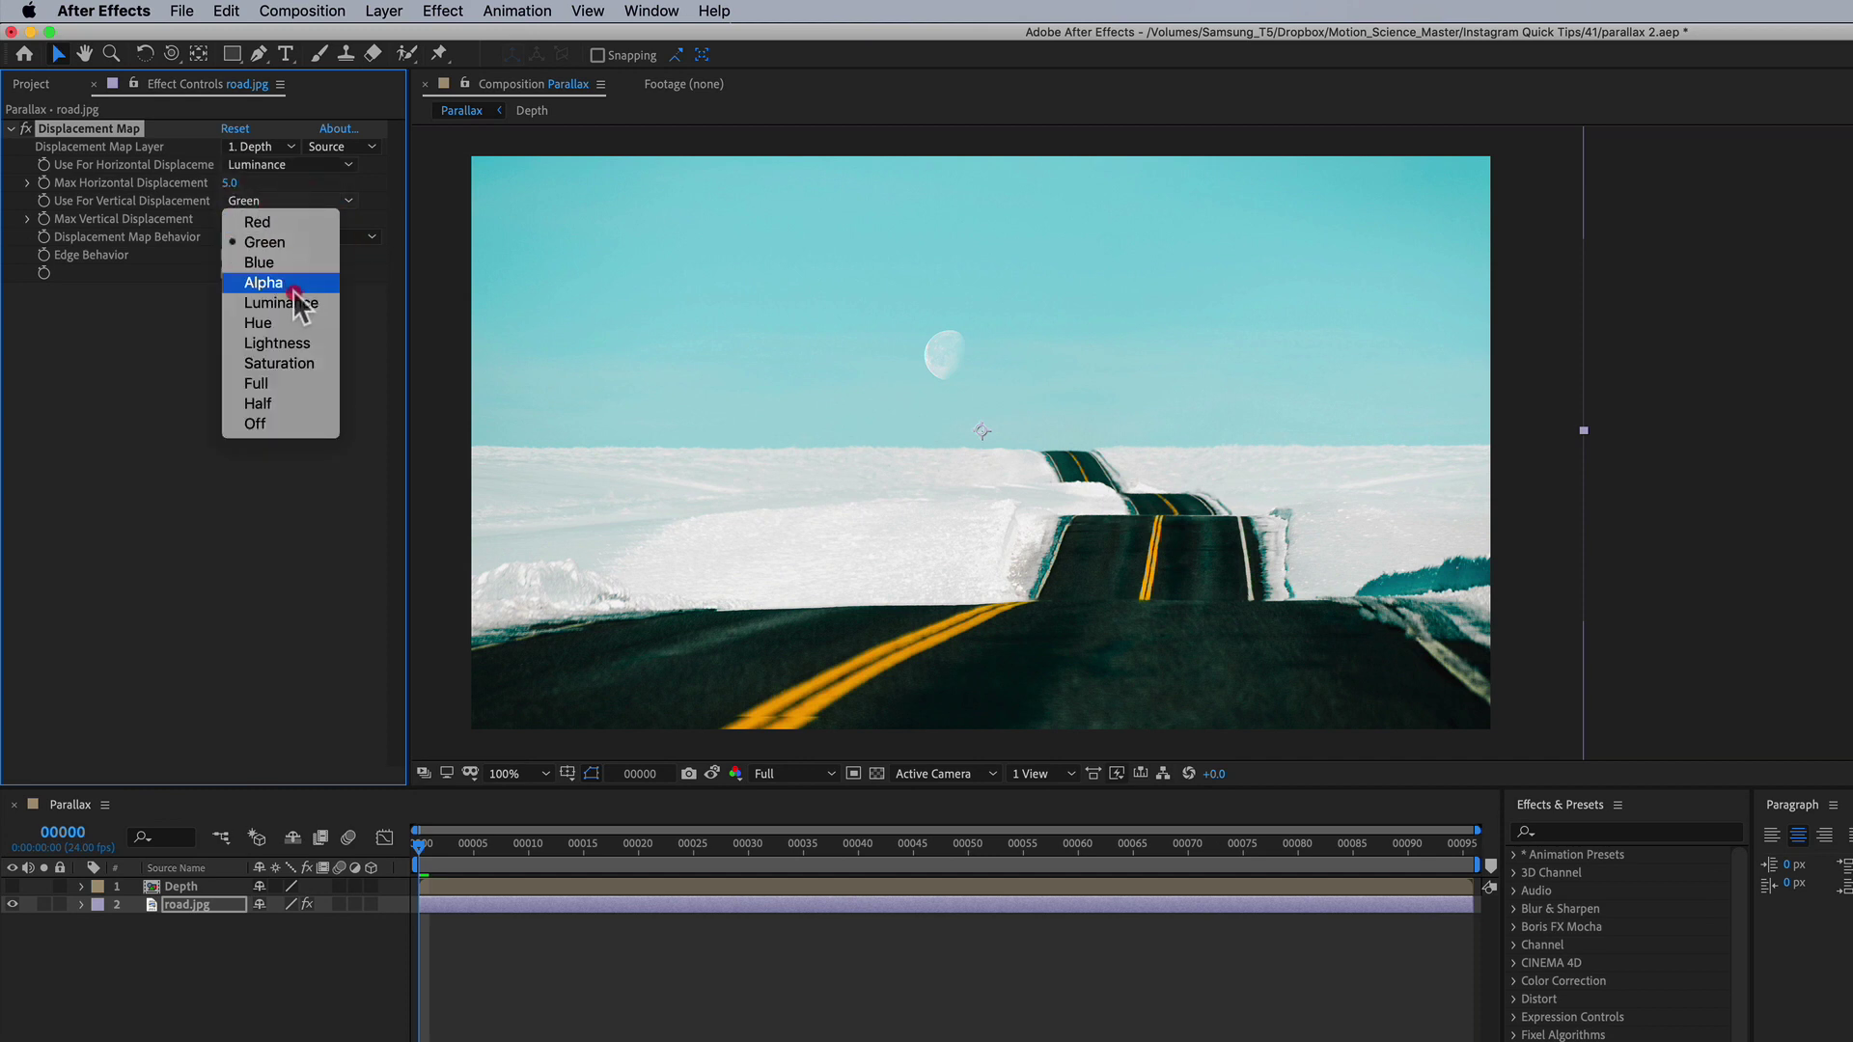
left_click(285, 302)
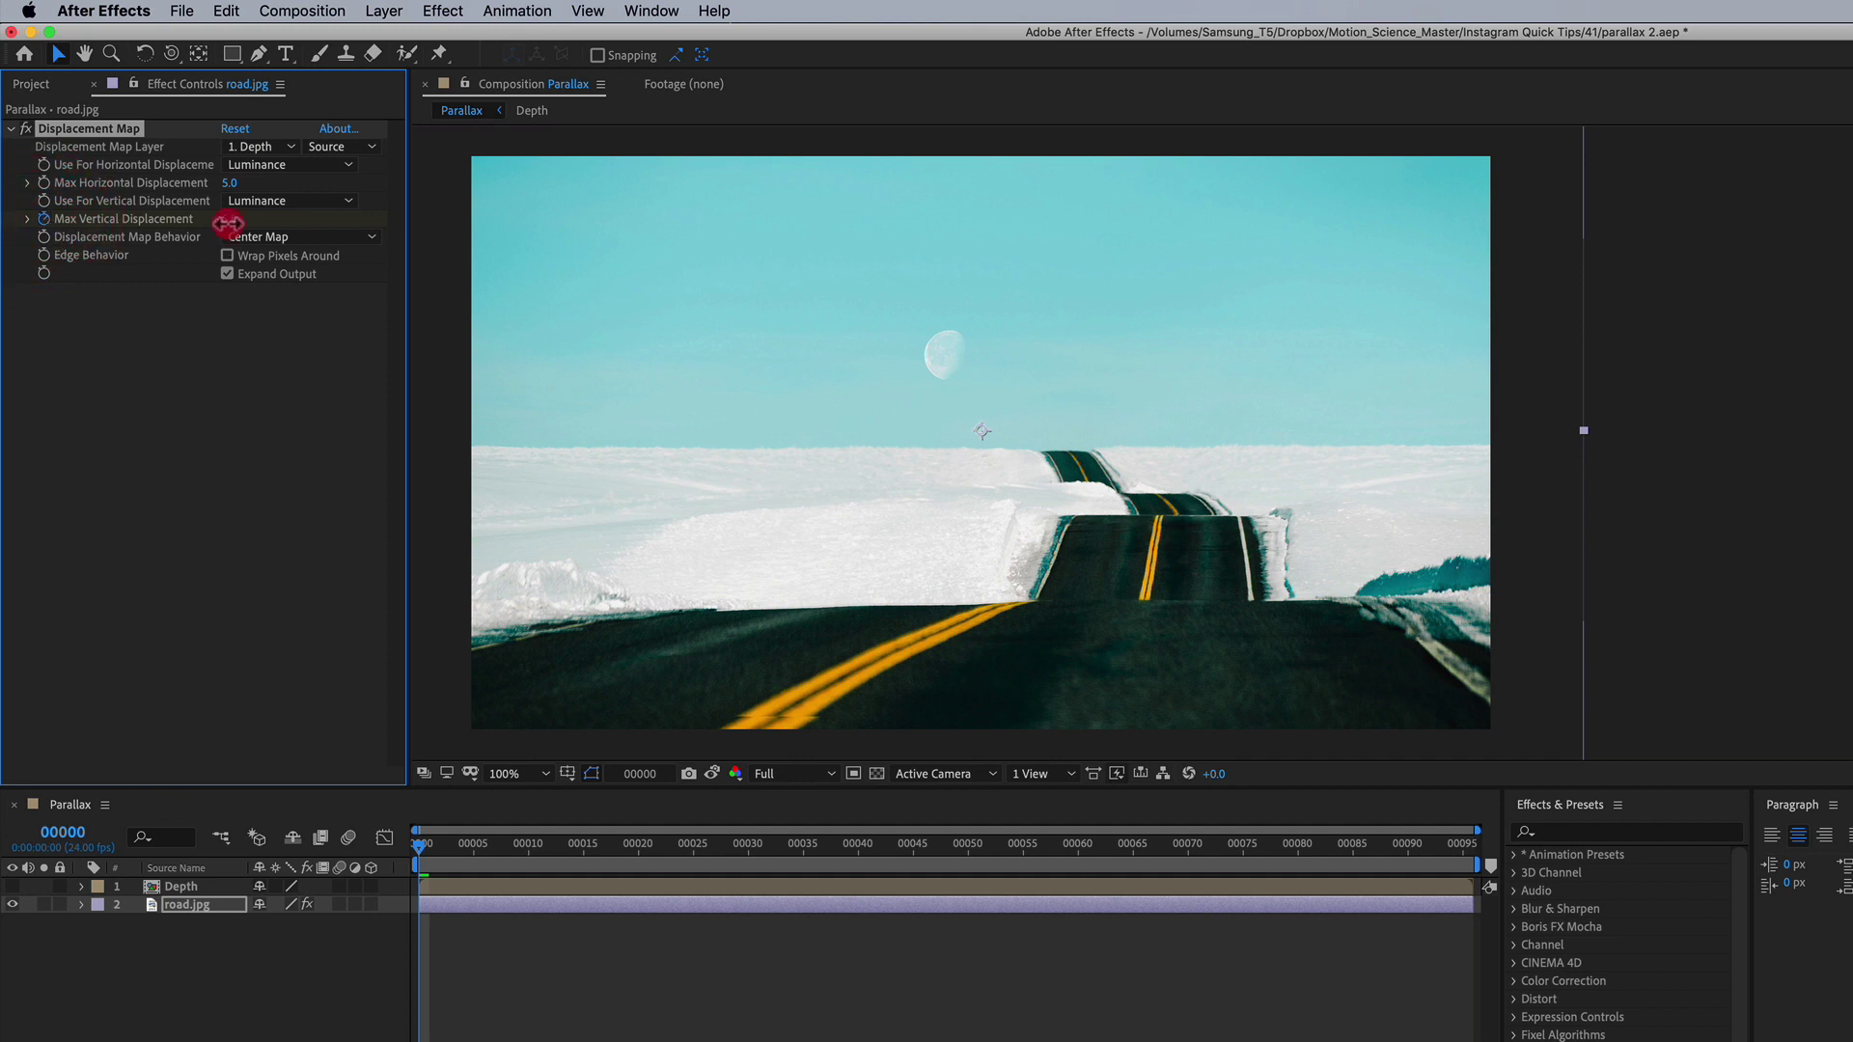
left_click_drag(228, 223, 261, 224)
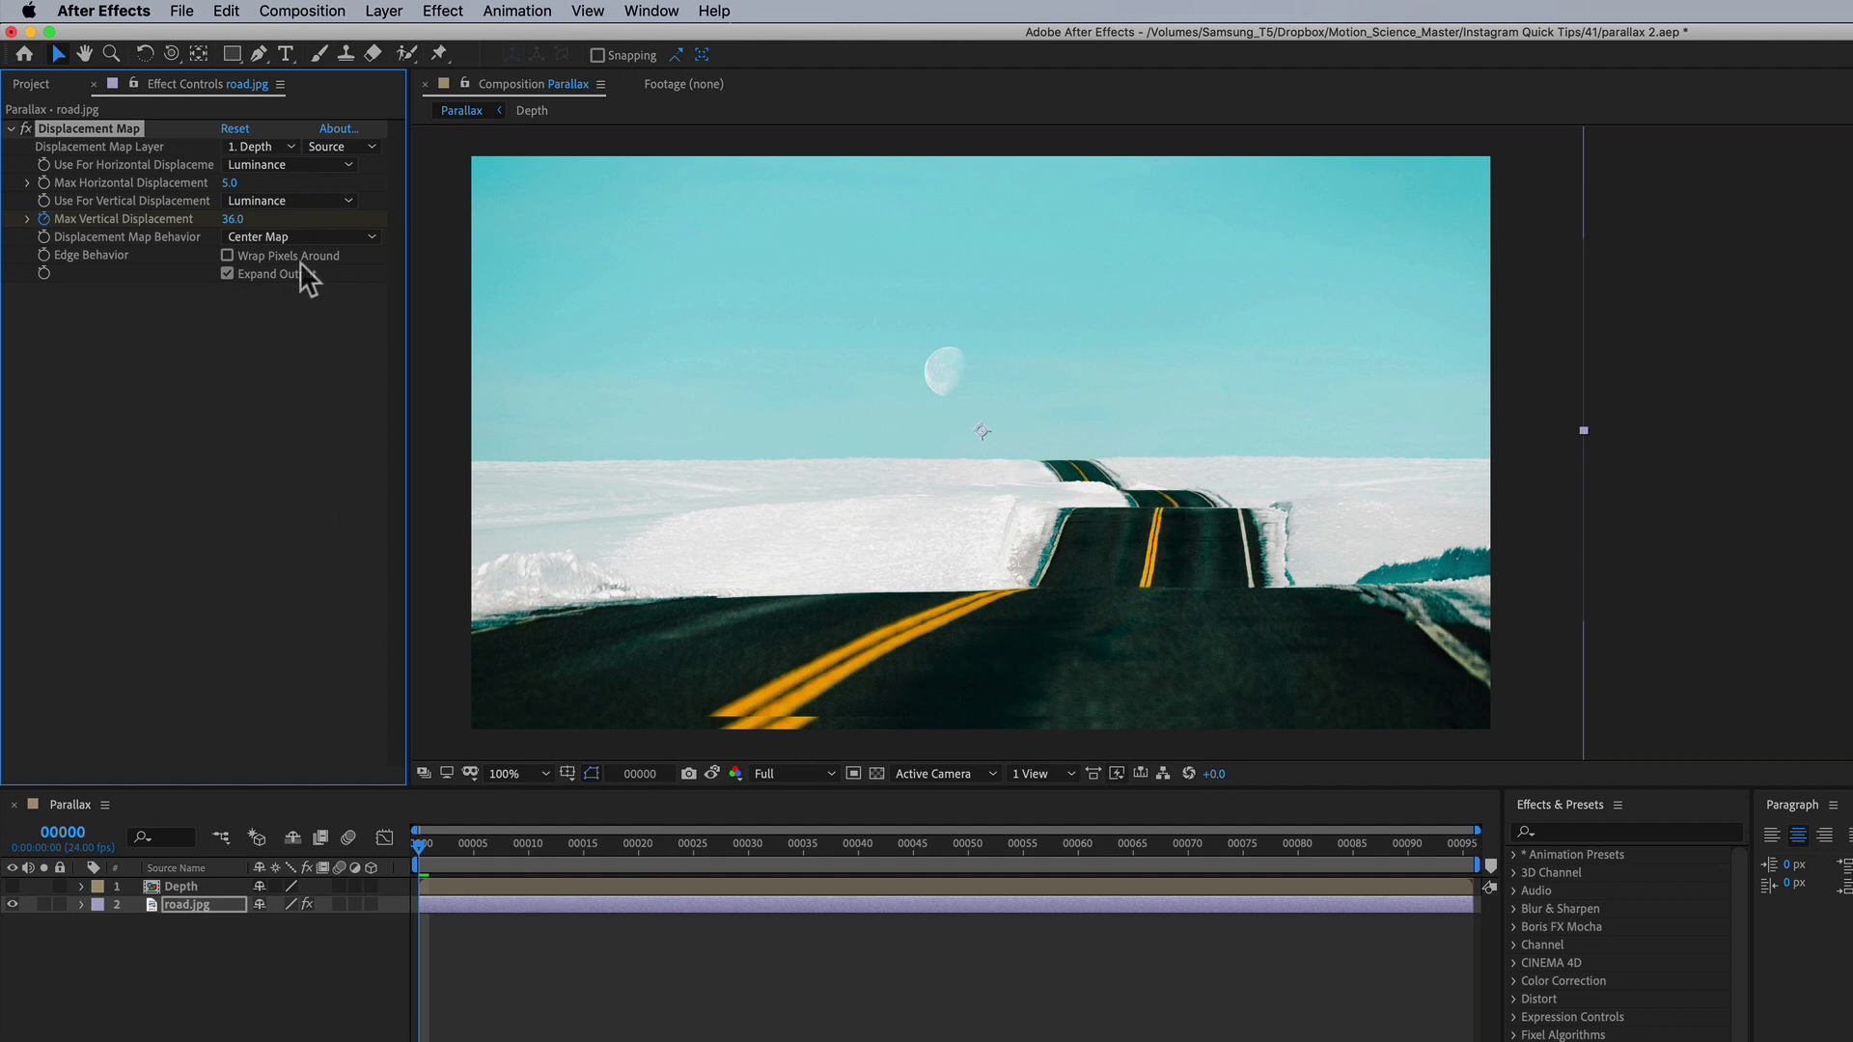
left_click(275, 237)
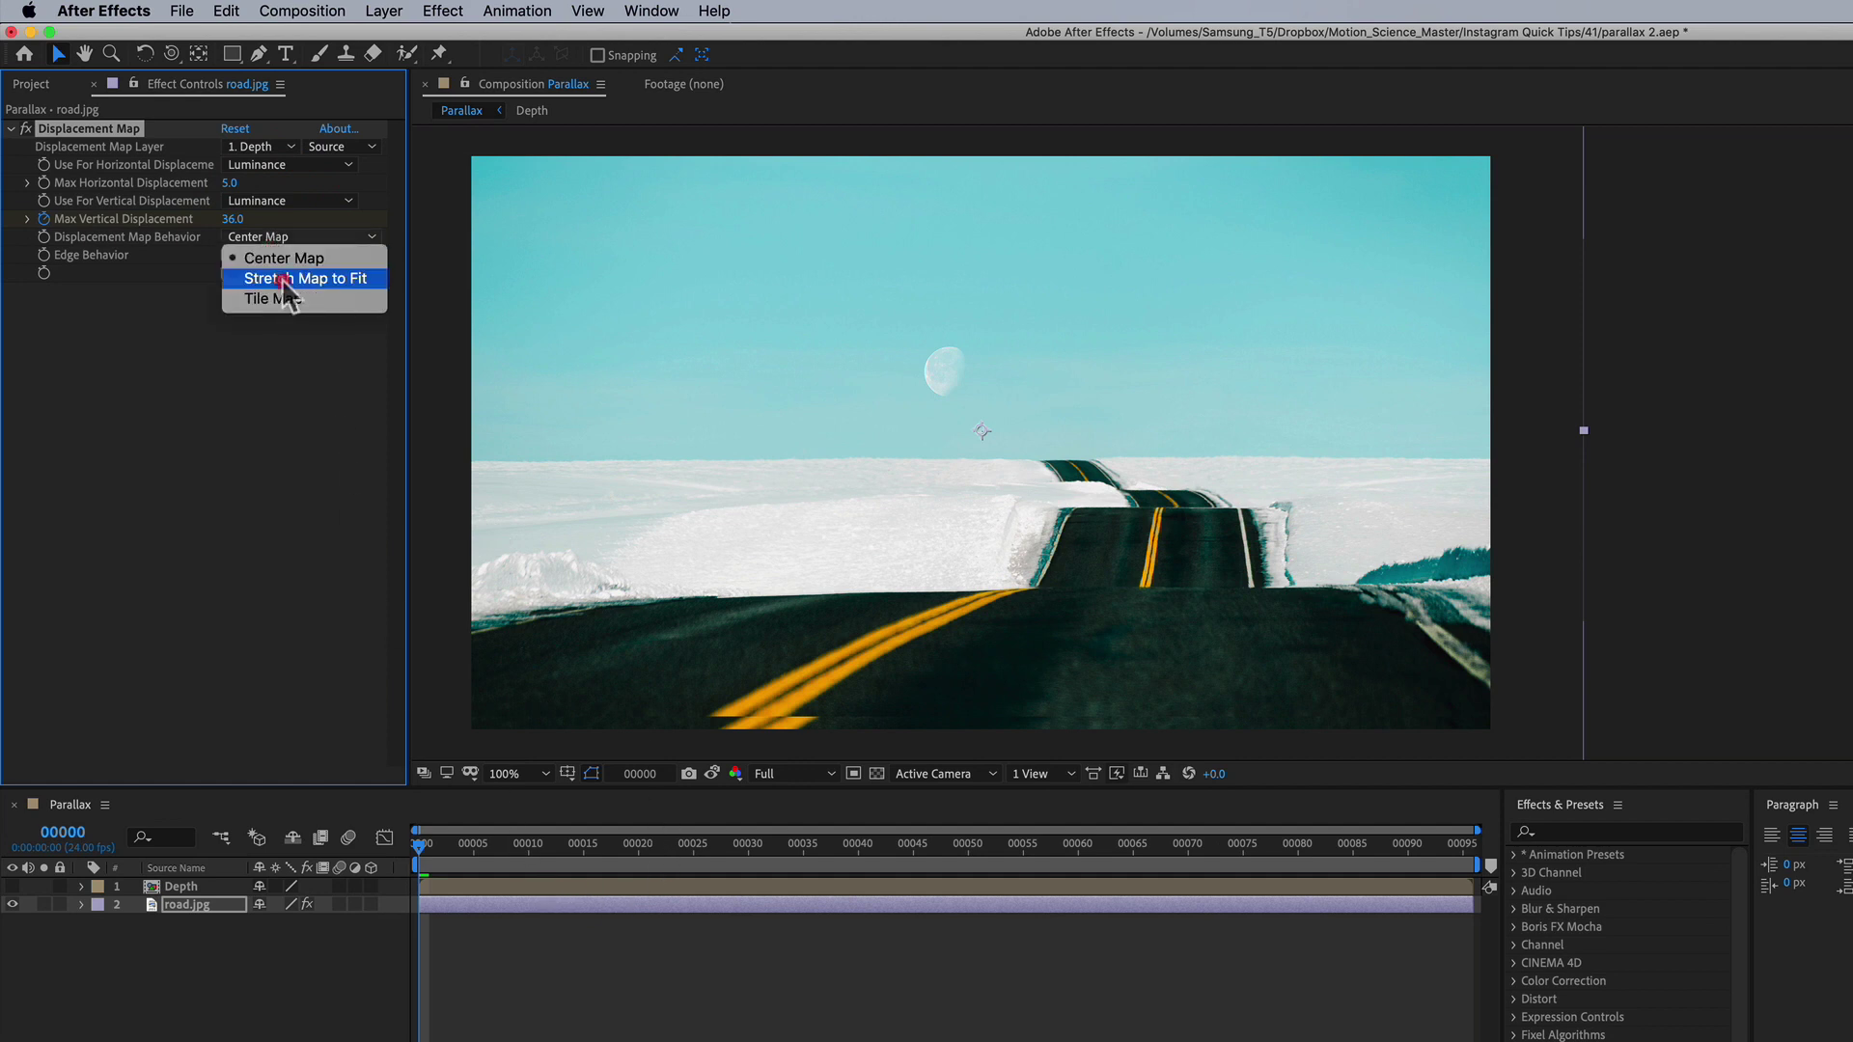
left_click(283, 279)
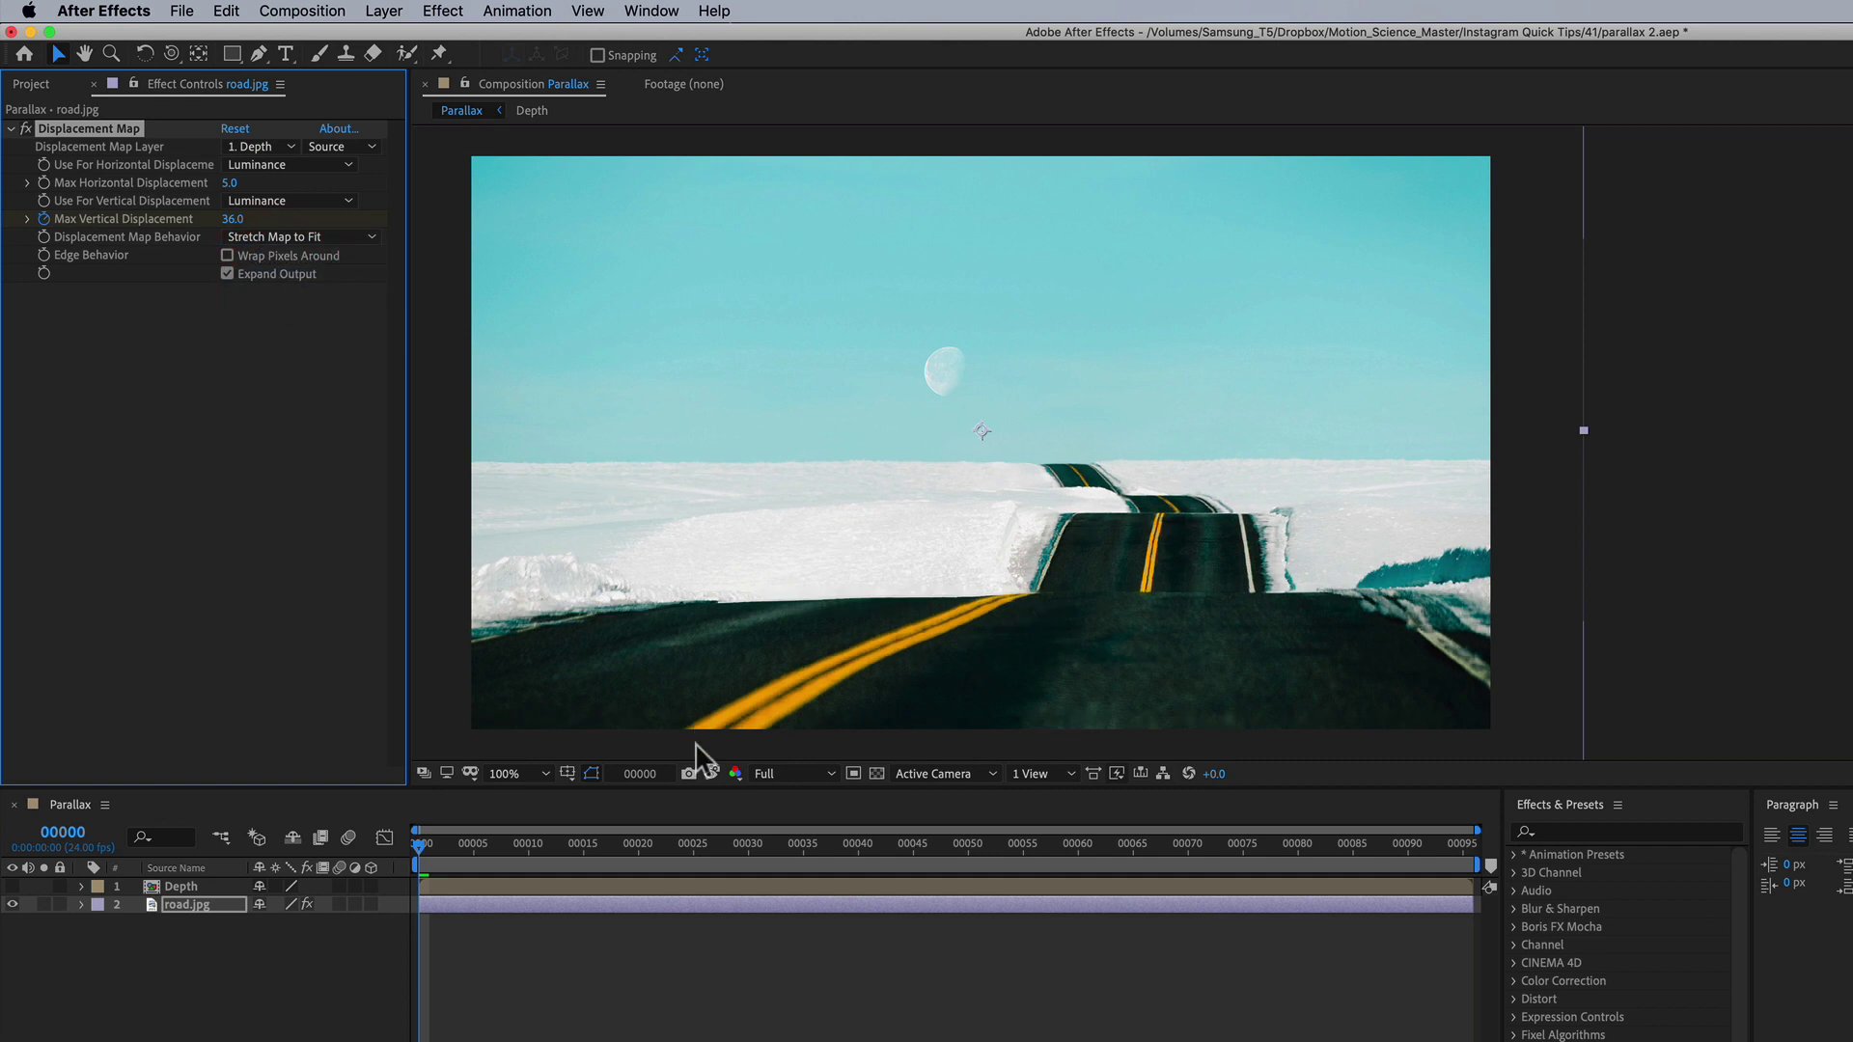
- At frame 95, set Max Vertical Displacement from 36.0 to -25, then preview the parallax animation
left_click_drag(564, 846, 1464, 845)
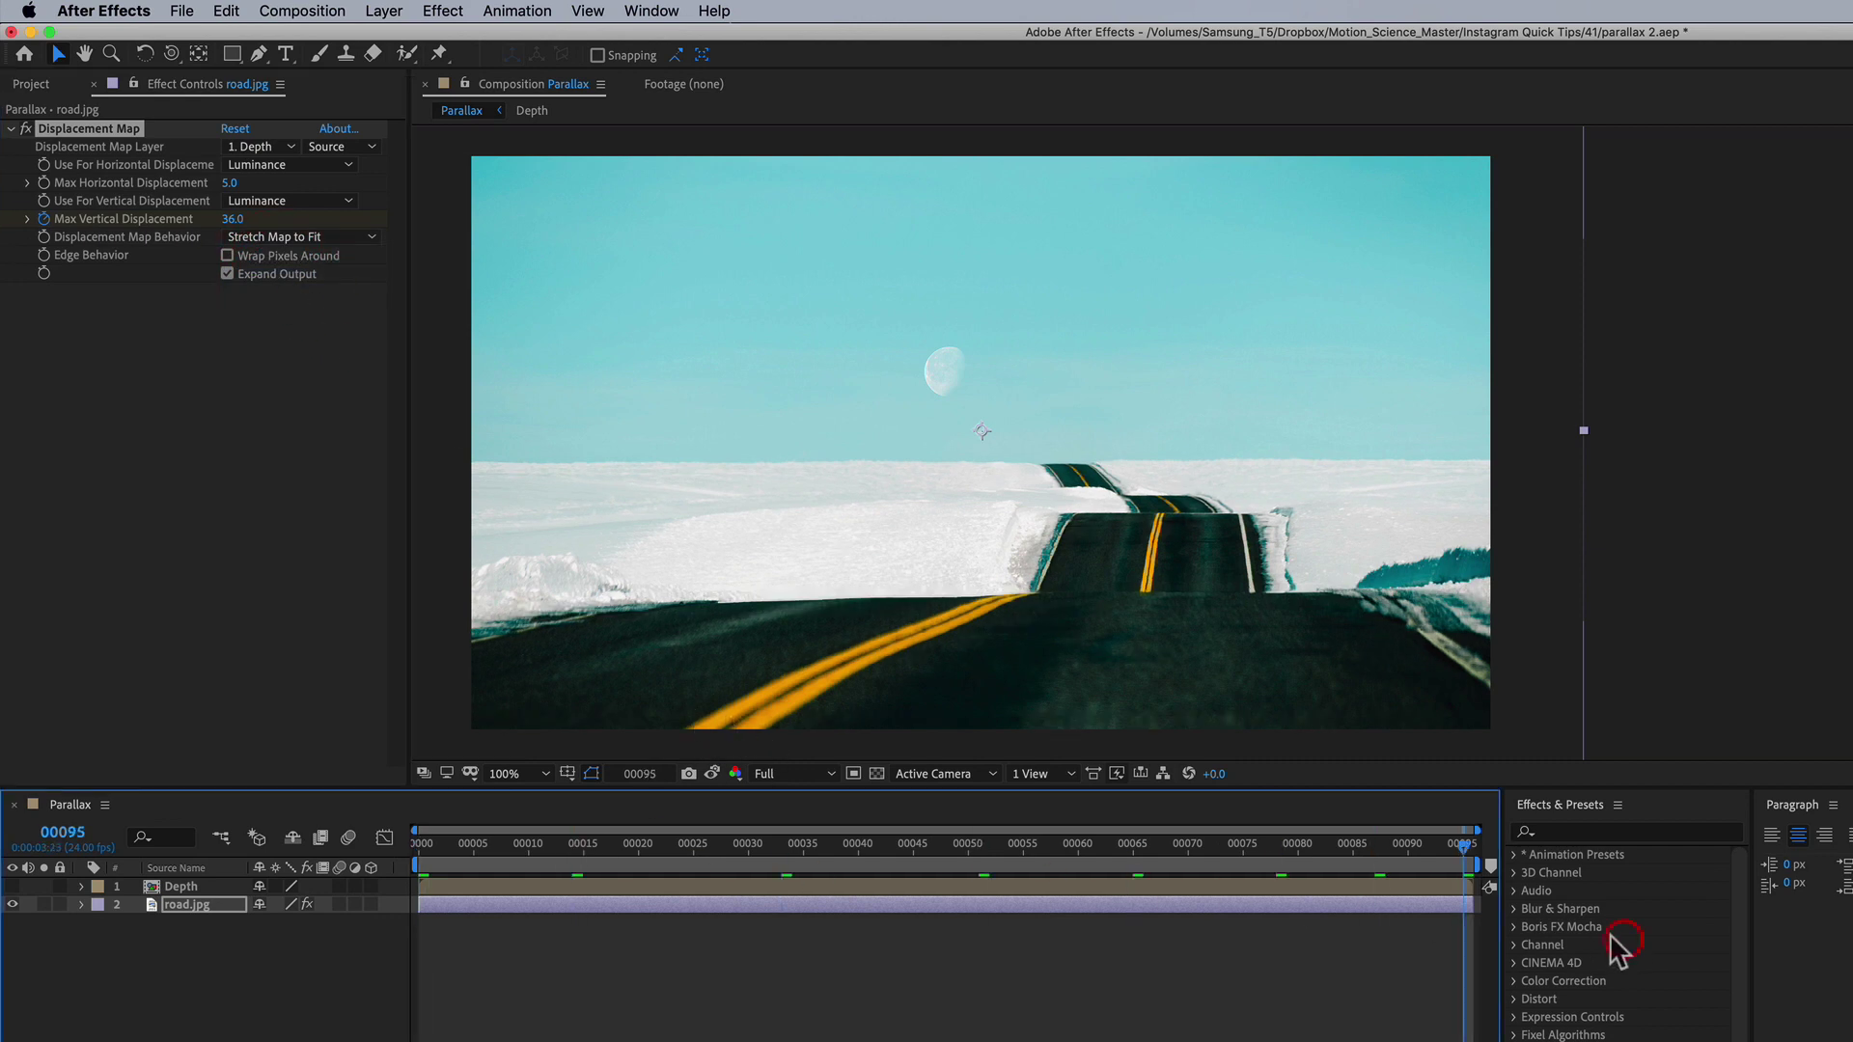
left_click_drag(236, 220, 204, 254)
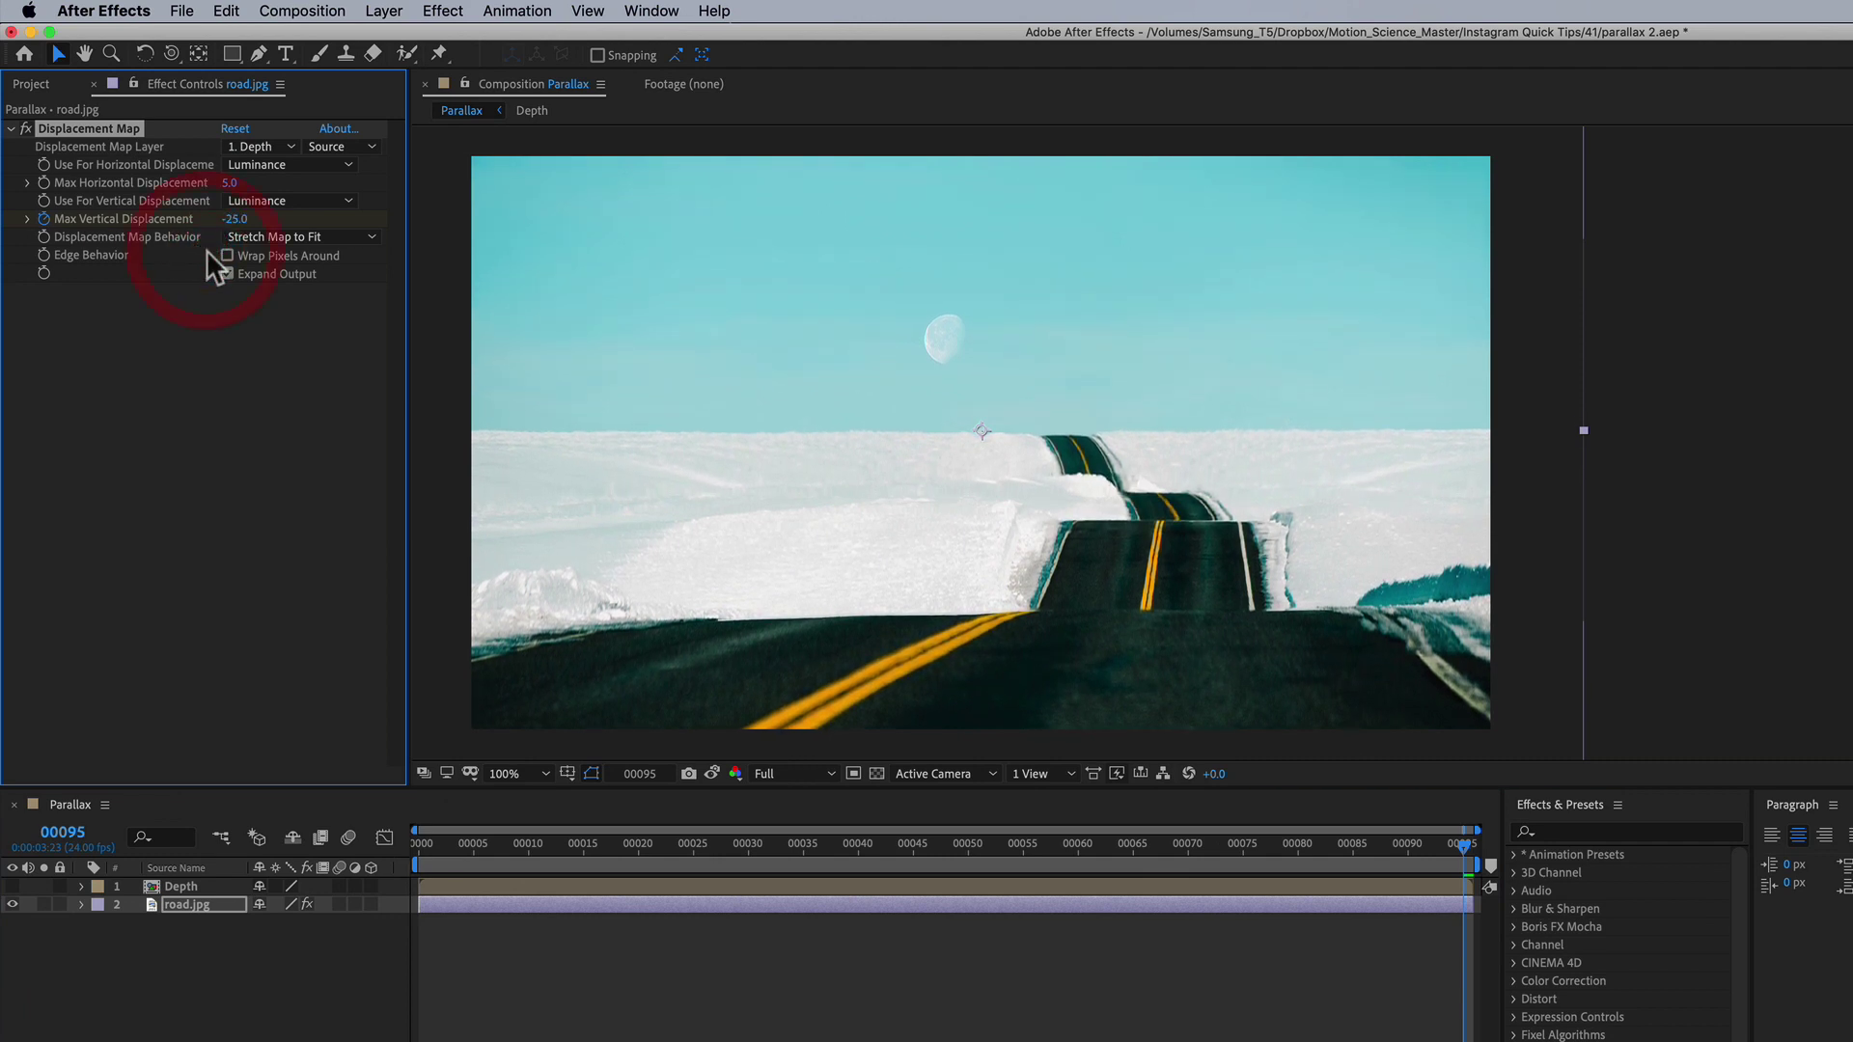
key("space")
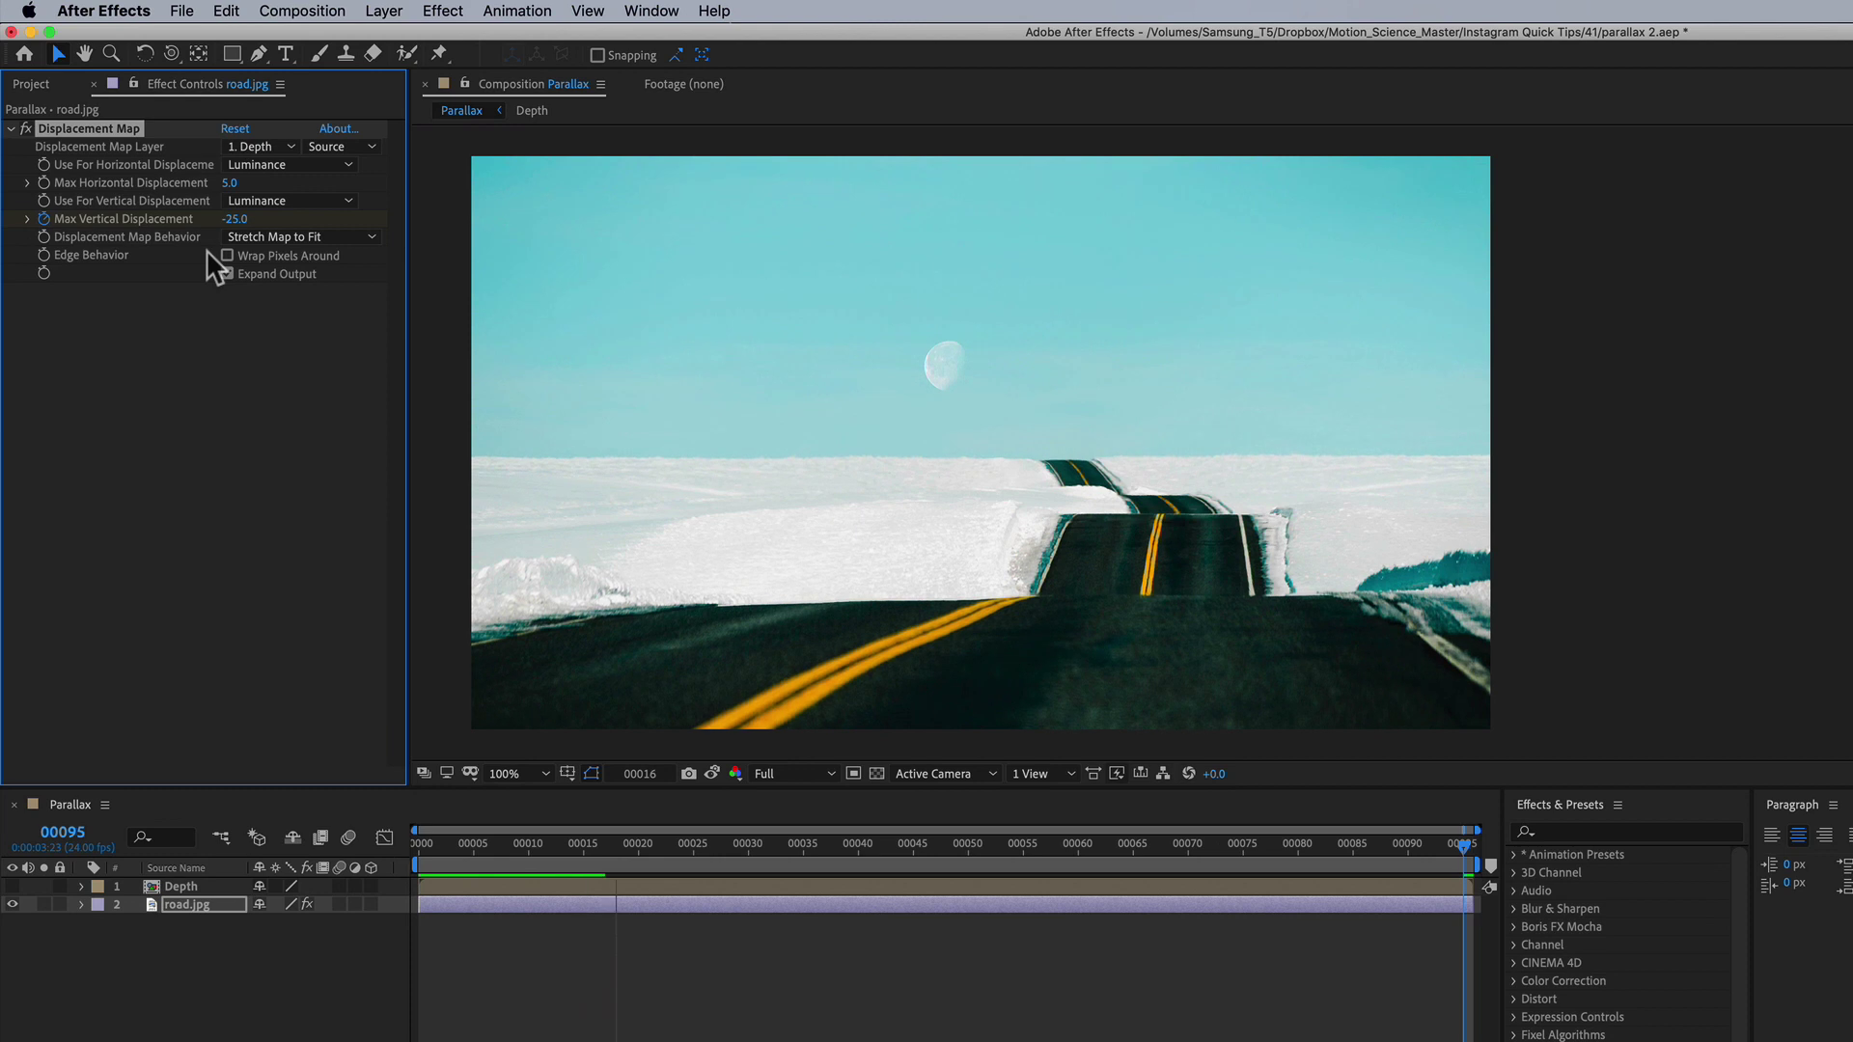